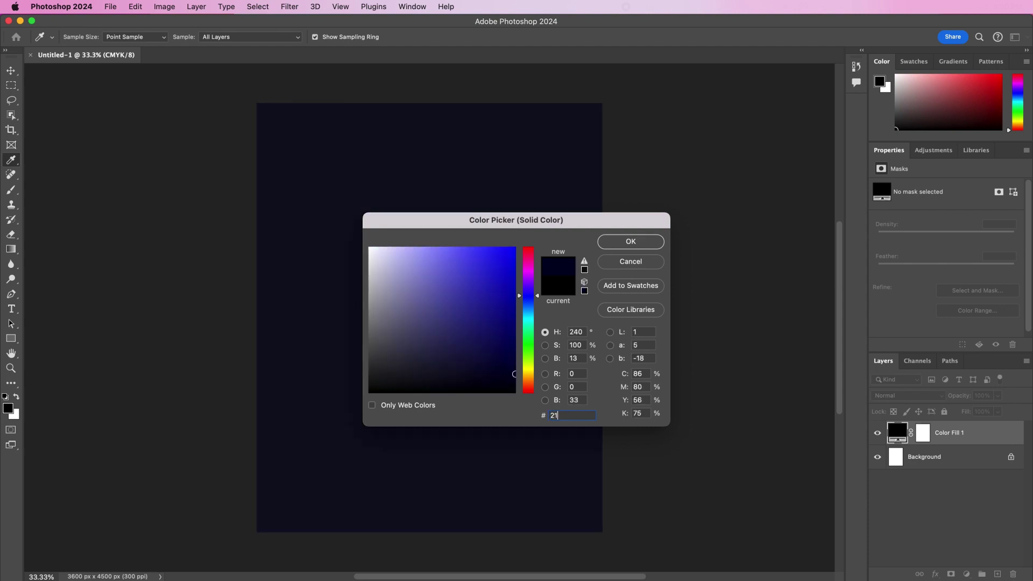
Set the solid color fill layer to #219ed9 and delete its layer mask
type("9")
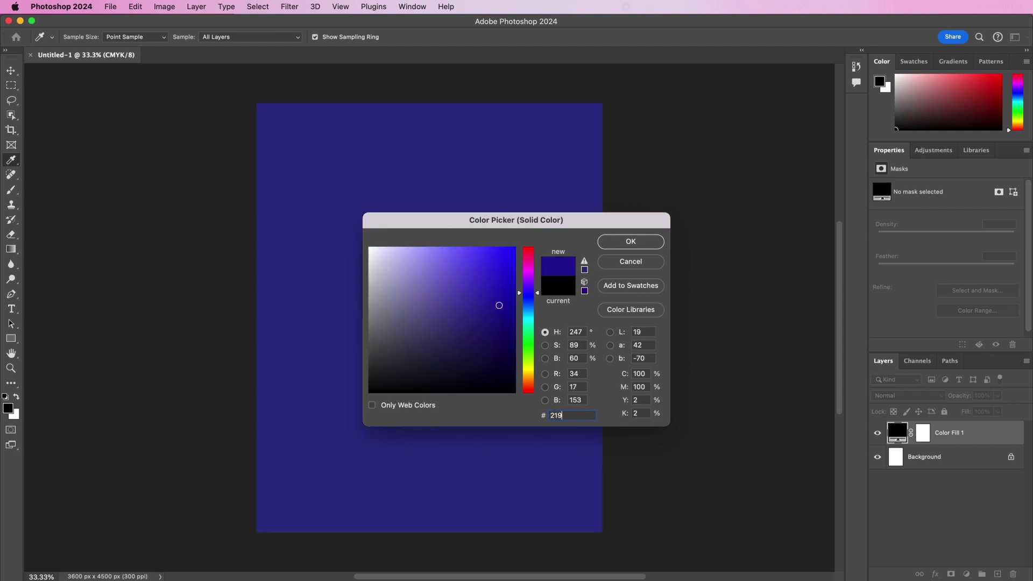
type("ed9")
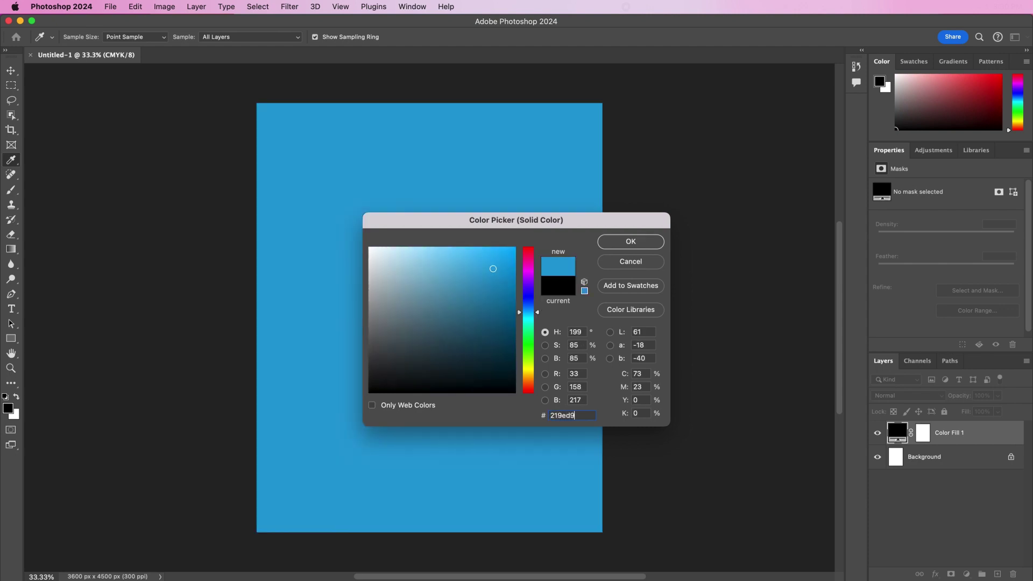
key("Return")
left_click(923, 438)
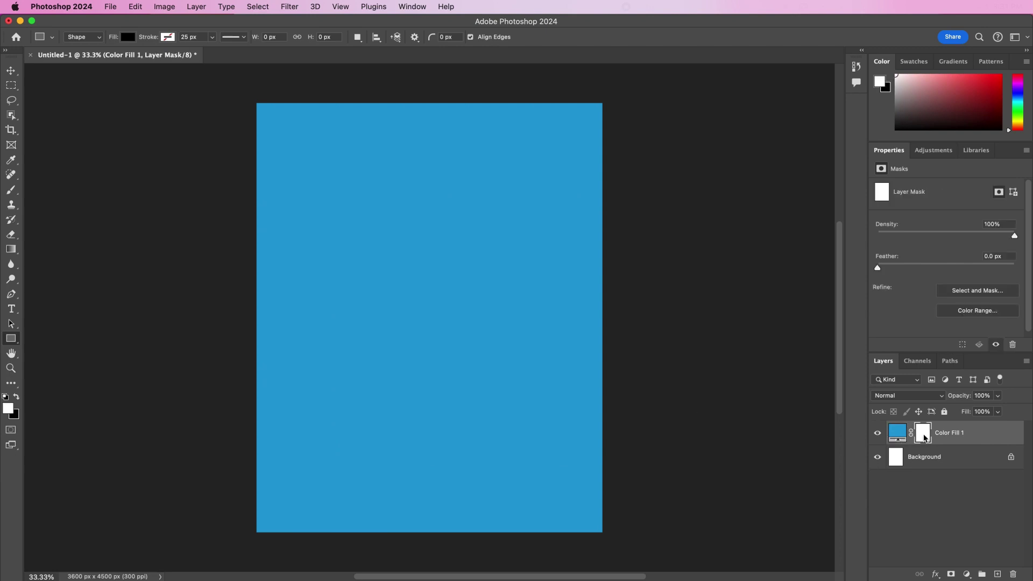
left_click(1013, 574)
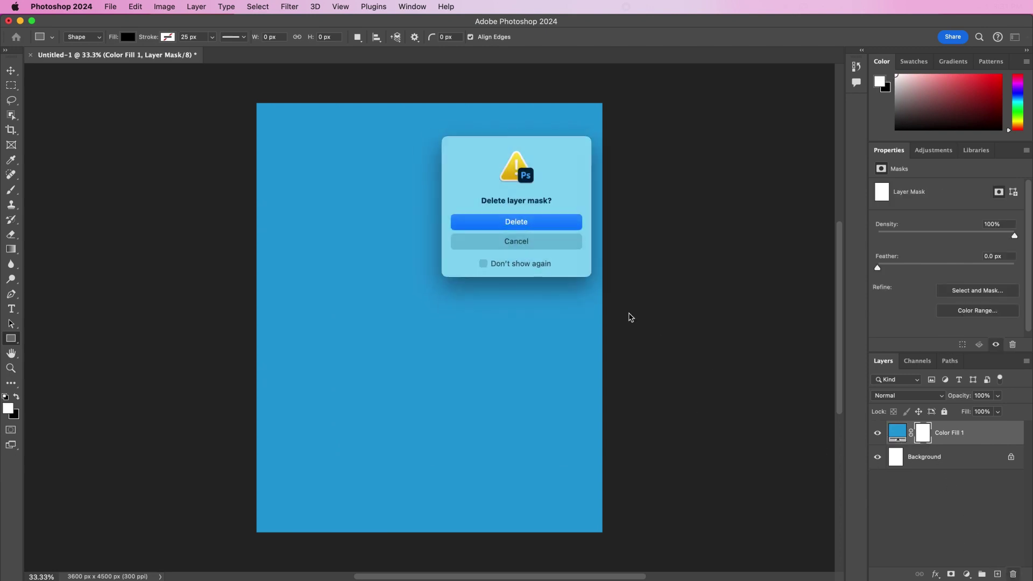
left_click(556, 224)
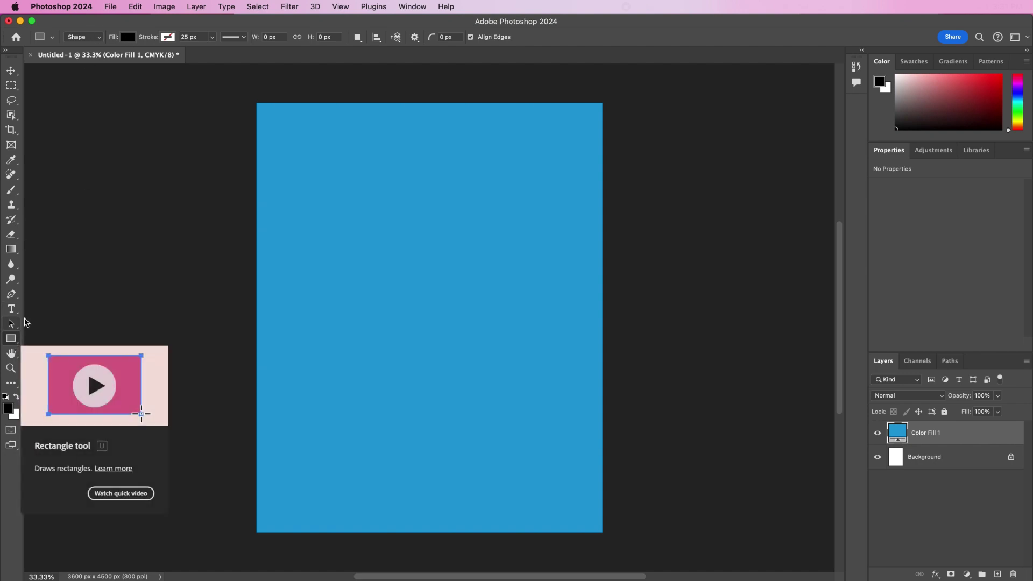
Configure new rectangle shapes with no fill and a dark blue #1e4493 stroke
left_click(127, 37)
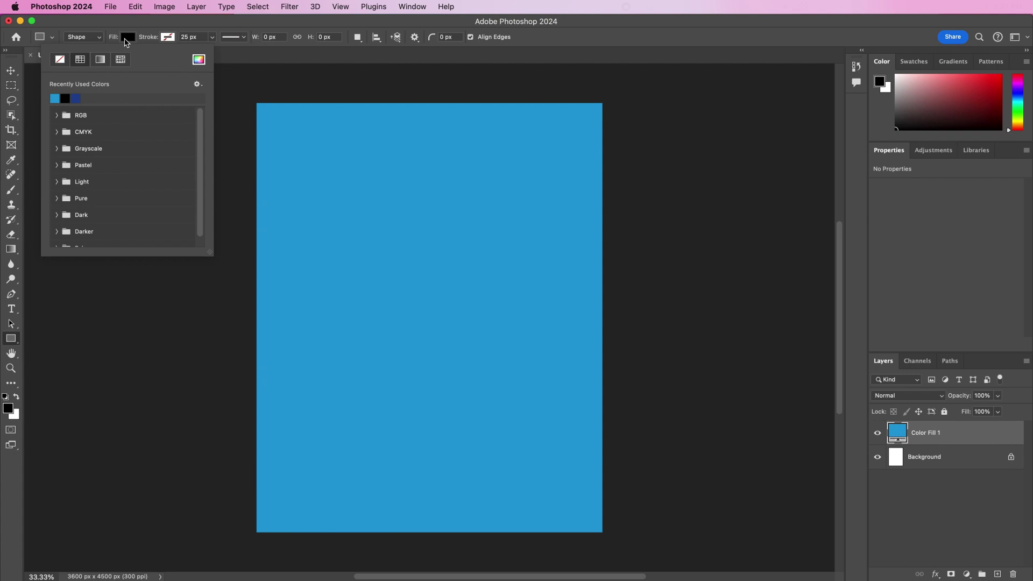
left_click(60, 60)
left_click(170, 37)
left_click(117, 100)
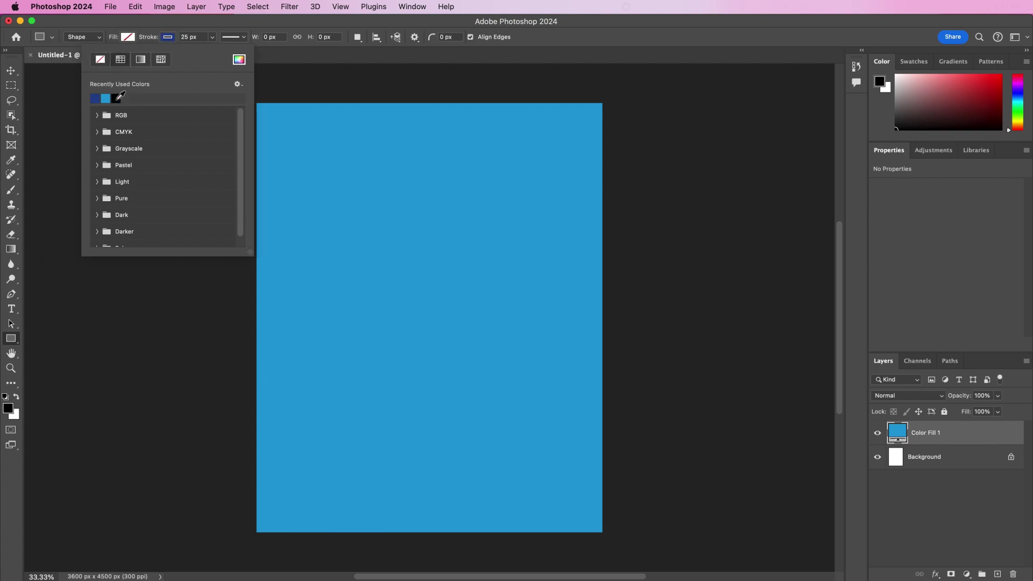
left_click(239, 59)
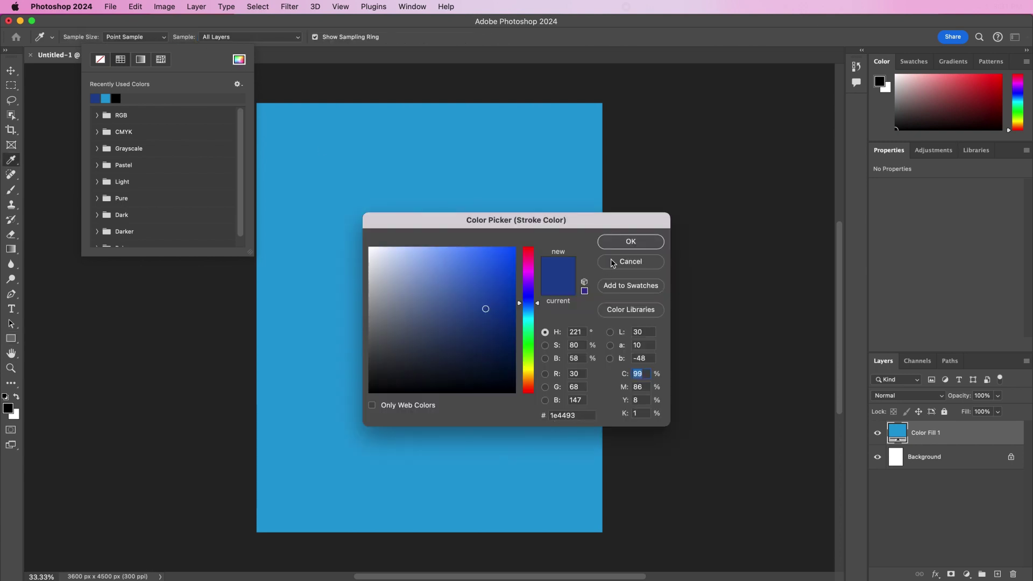
left_click(623, 241)
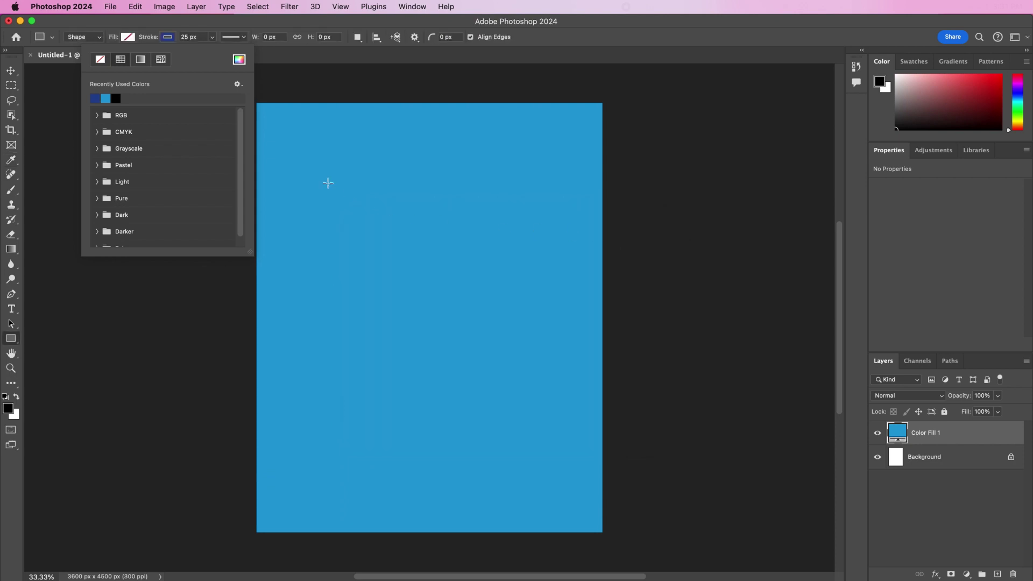
Draw a rectangle on the canvas and set its size to 3139 px wide and 3661 px high
left_click(299, 158)
mouse_move(299, 158)
left_mouse_down()
mouse_move(526, 388)
mouse_move(573, 477)
left_mouse_up()
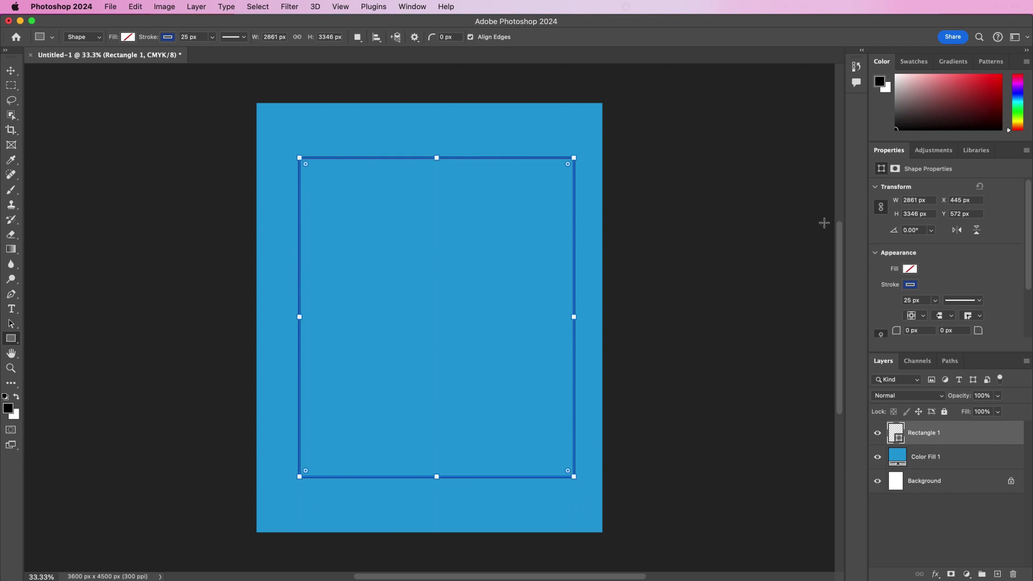
left_click(880, 207)
key("Tab")
type("31")
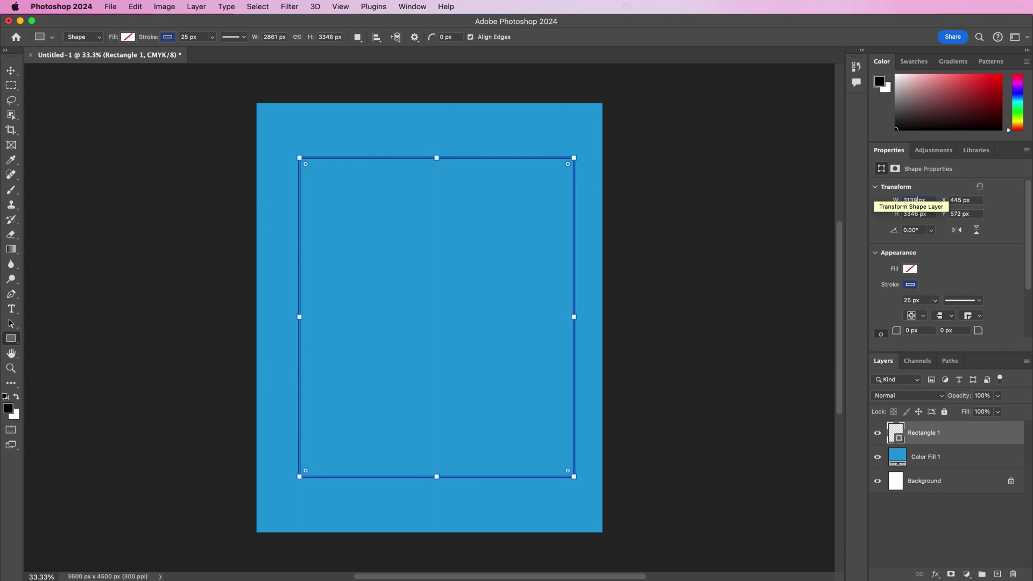
left_click(917, 214)
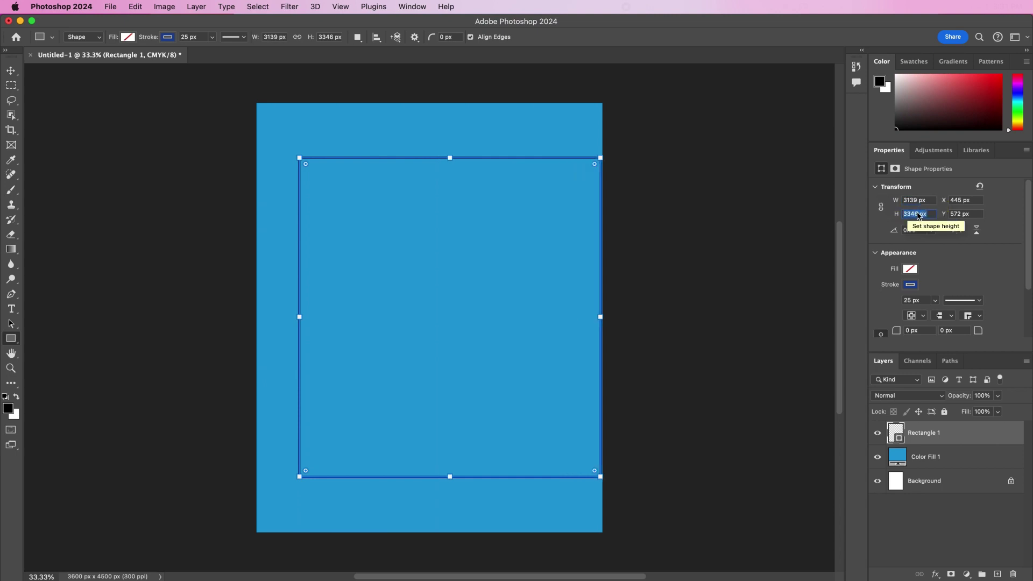
type("3661")
key("Return")
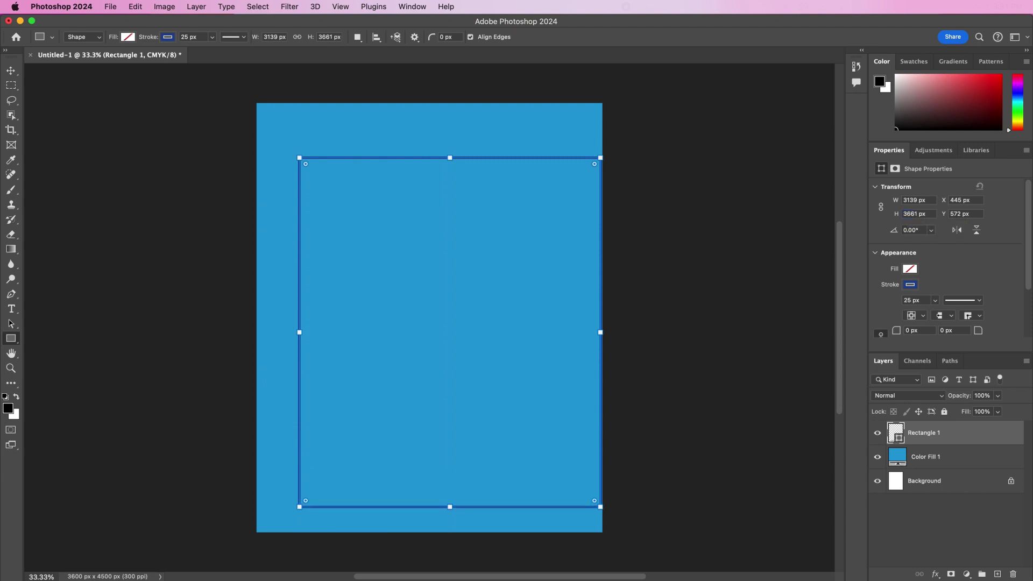
Turn off Auto-Select and move the Rectangle 1 outline to the horizontal center of the canvas, at about X 218.5 px, Y 511.5 px
left_click(12, 73)
left_click_drag(390, 314, 363, 307)
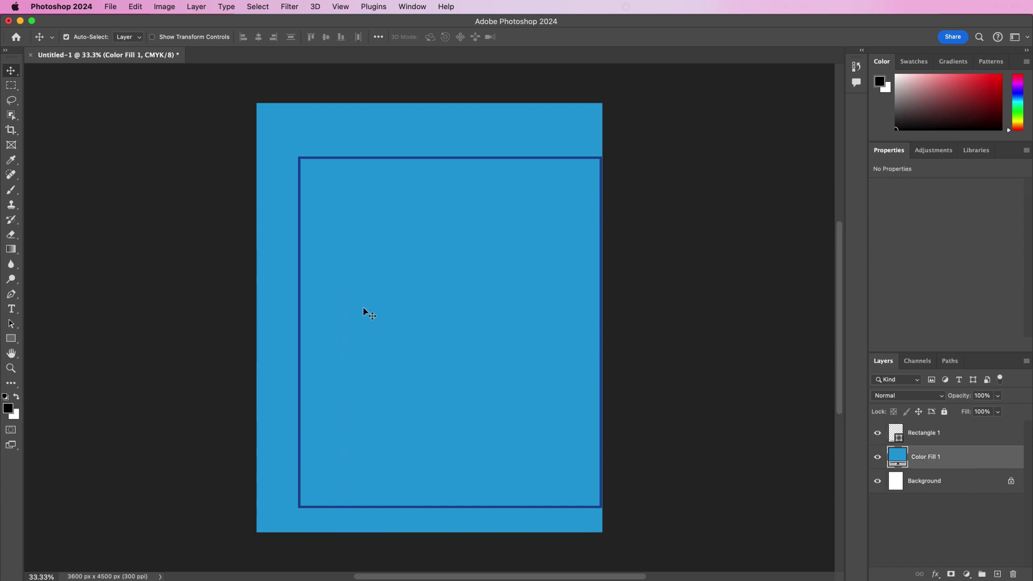
left_click(896, 435)
left_click(66, 37)
left_click_drag(504, 338, 486, 338)
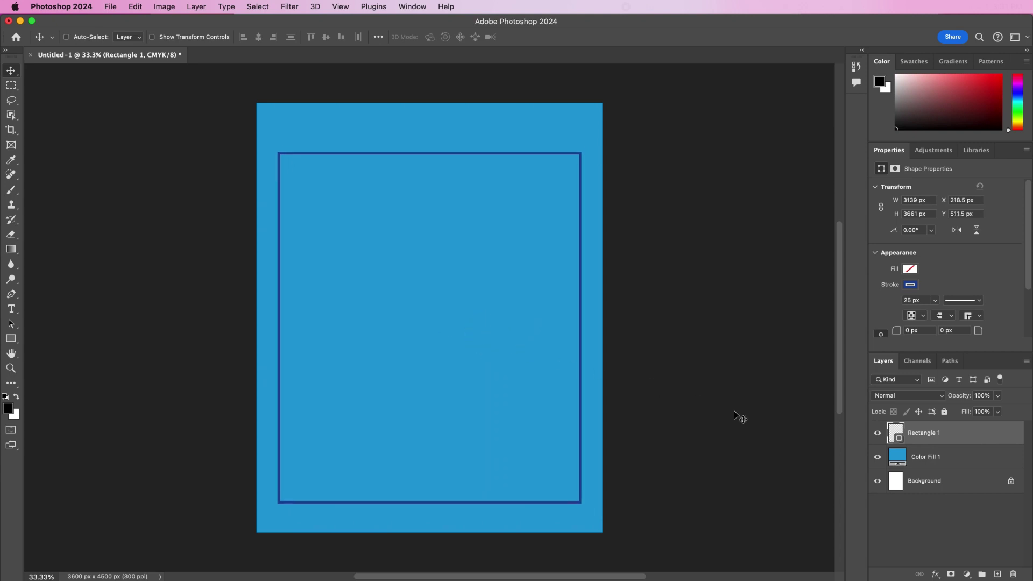
Mask the Color Fill 1 layer to the outline of Rectangle 1 and hide the Background layer
key("super")
left_click(894, 434, "super")
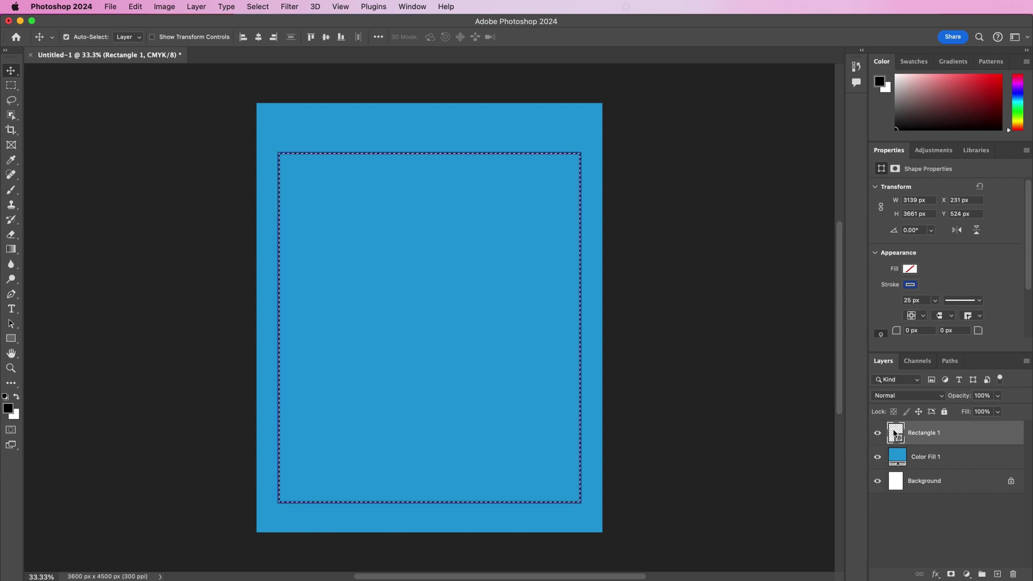
left_click(915, 461)
left_click(950, 573)
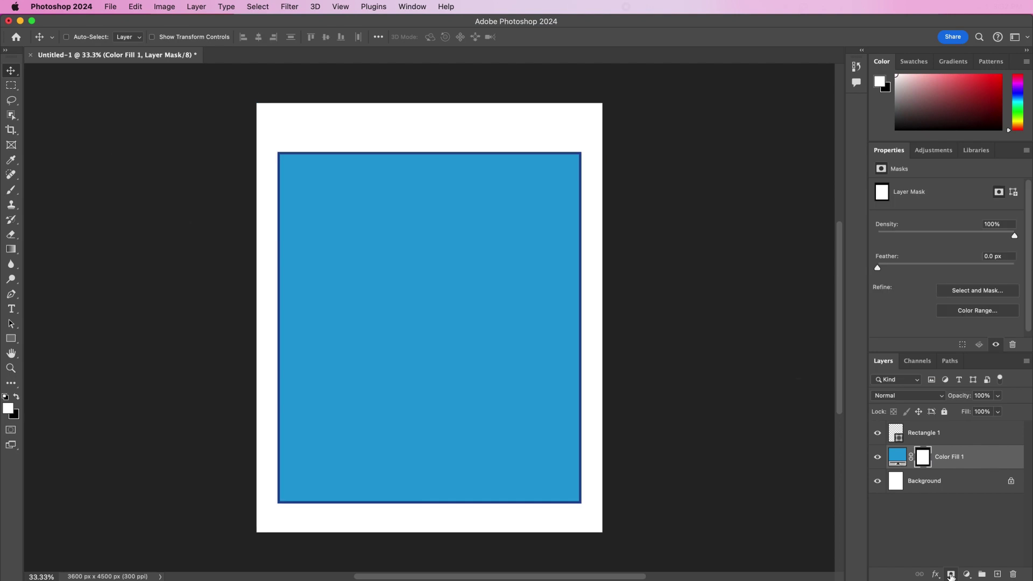
left_click(877, 481)
left_click(973, 508)
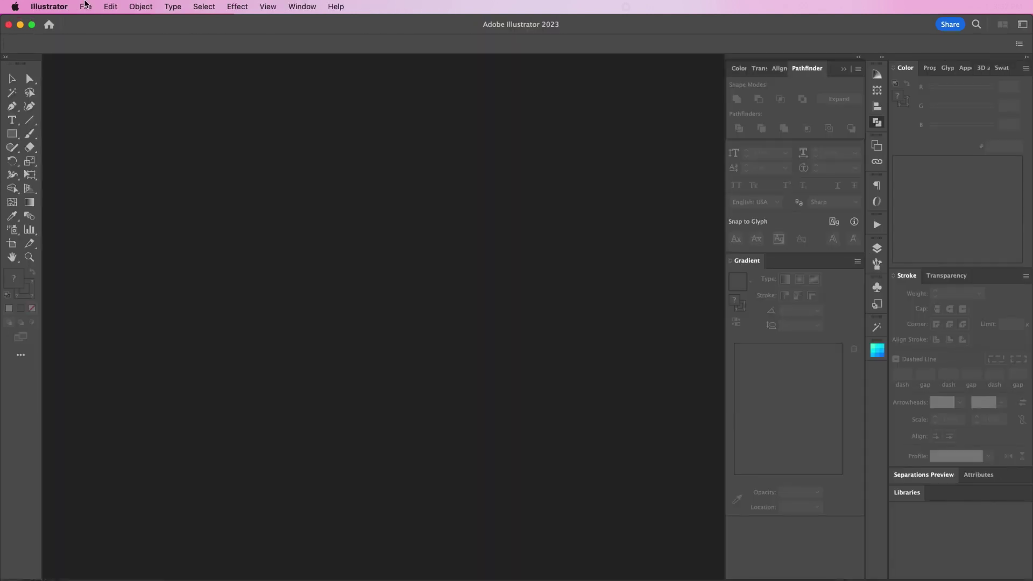
Open AdobeStock_325487859_Explosion.ai in Illustrator and copy its starburst artwork
left_click(85, 7)
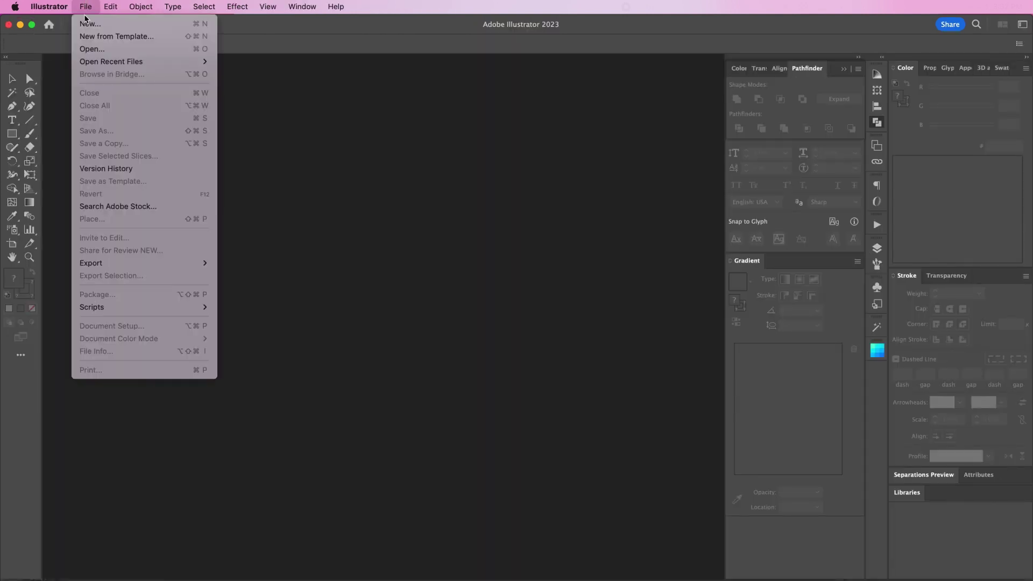
left_click(93, 49)
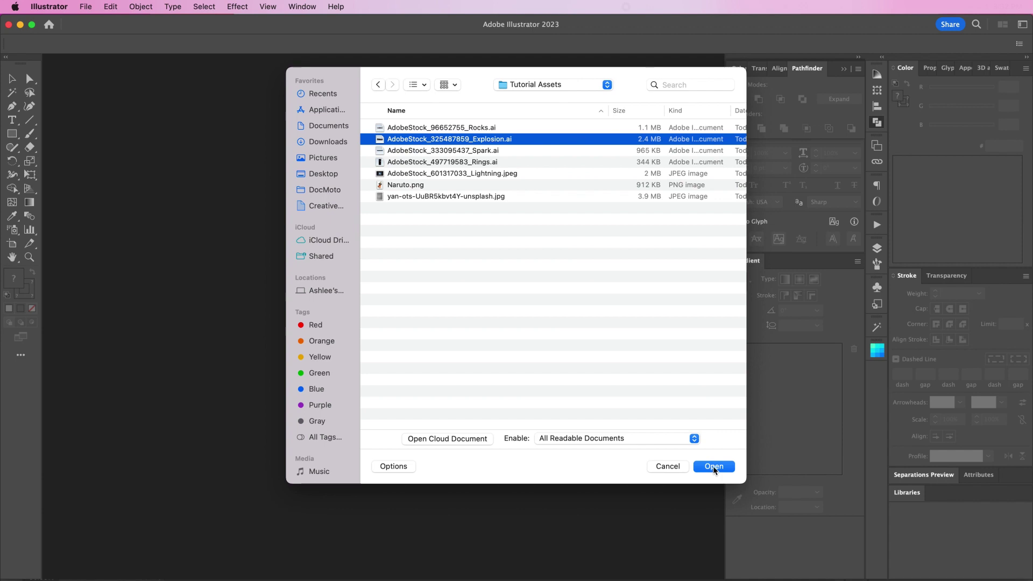
left_click(714, 467)
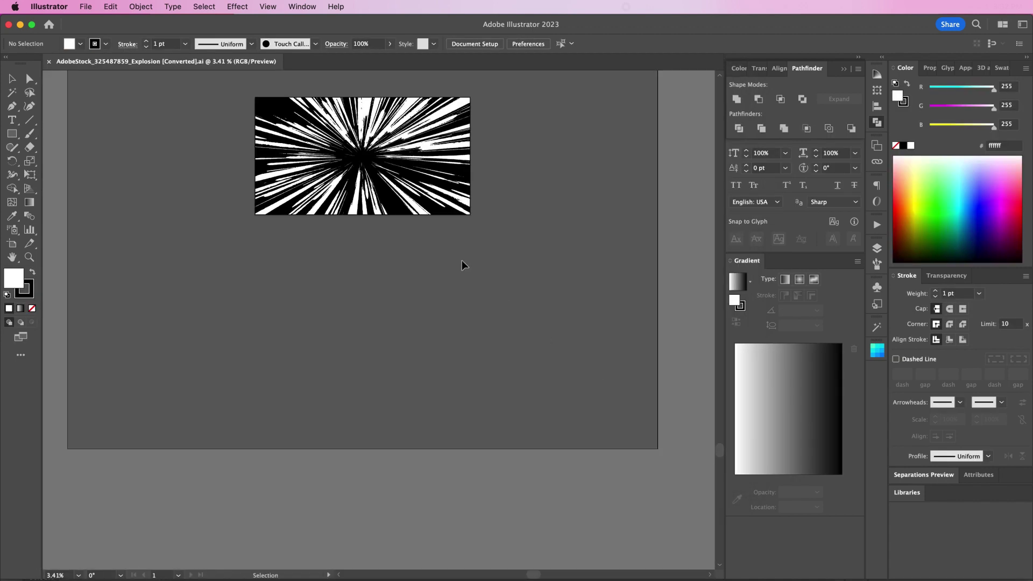
left_click(408, 209)
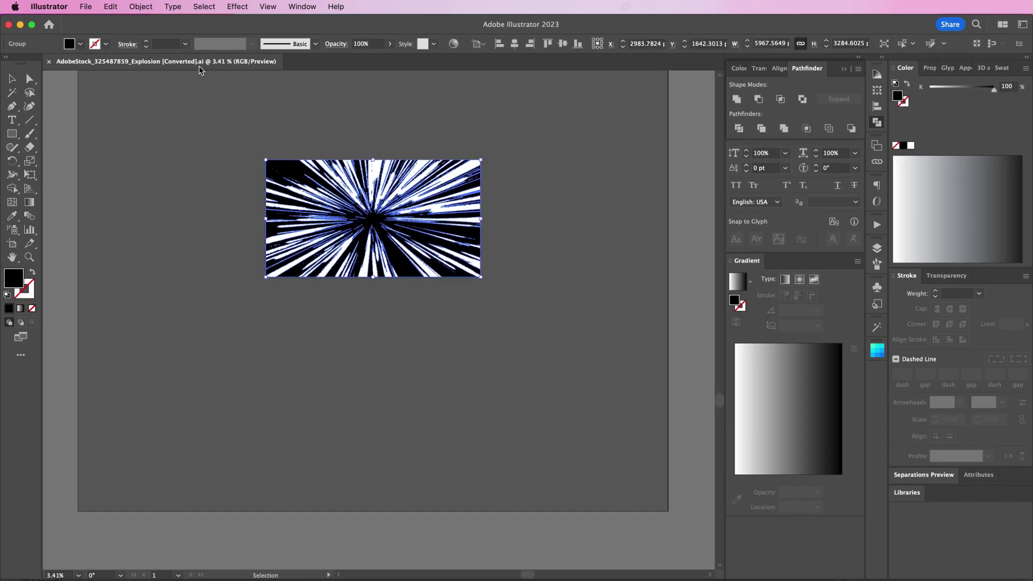
left_click(117, 7)
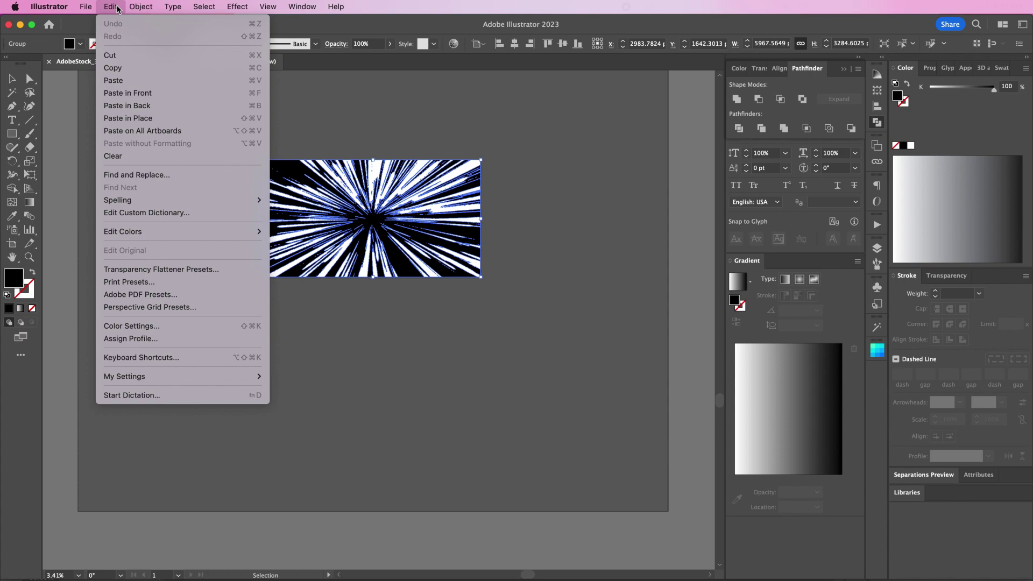
left_click(130, 69)
Switch to Photoshop and paste the starburst artwork above Rectangle 1 as a Smart Object
key("super+Tab")
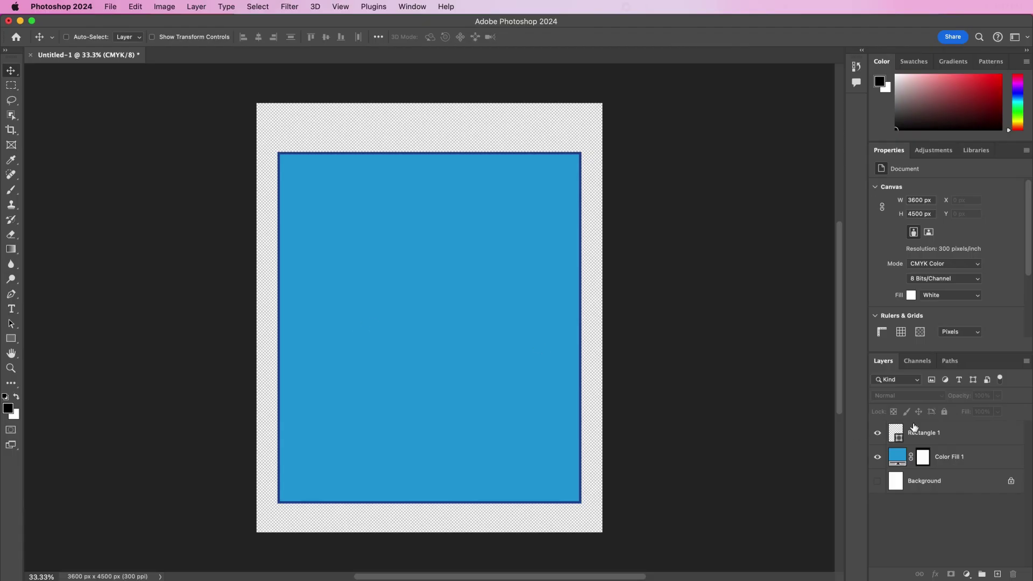
left_click(970, 437)
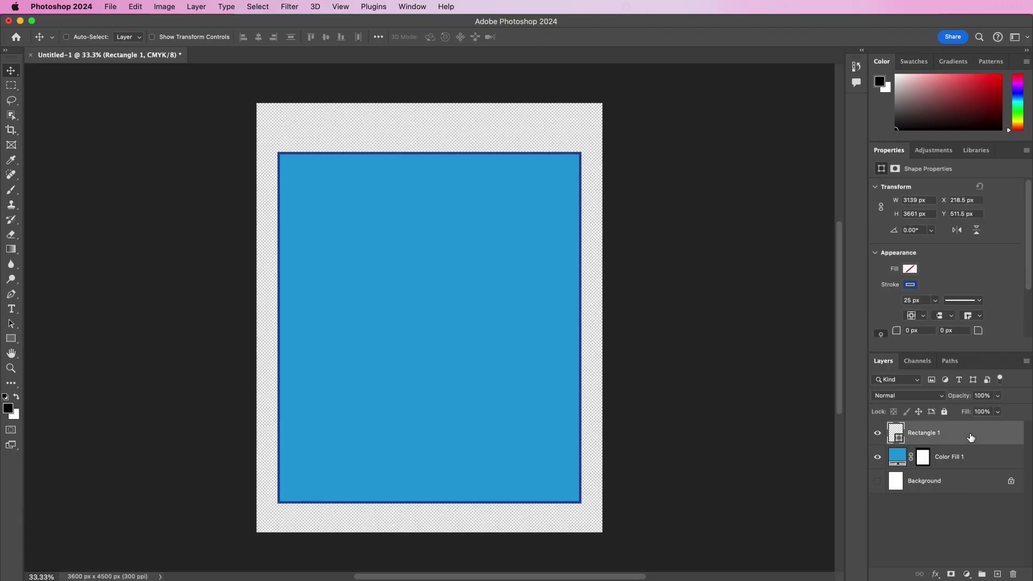
left_click(138, 7)
left_click(151, 105)
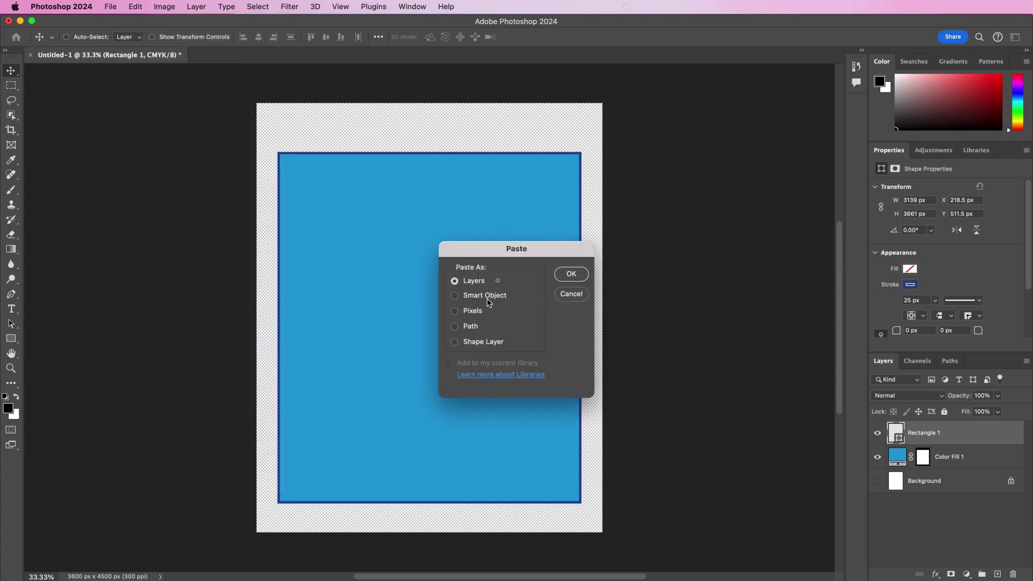
left_click(489, 297)
left_click(573, 276)
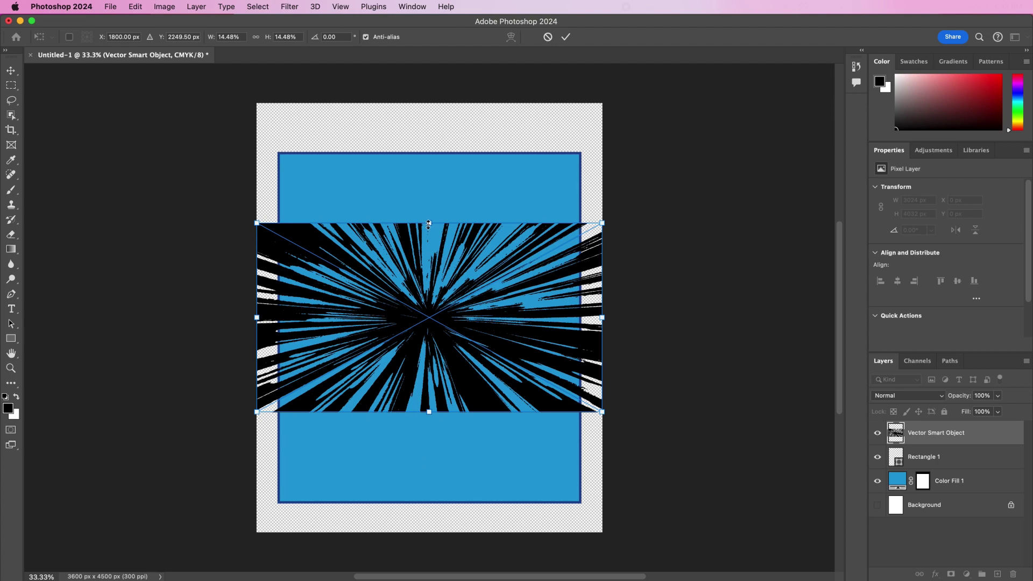
Scale the pasted starburst proportionally to about 27.13% so it covers the full height of the blue rectangle
left_click(256, 37)
left_click_drag(429, 223, 428, 148)
left_click_drag(429, 411, 456, 501)
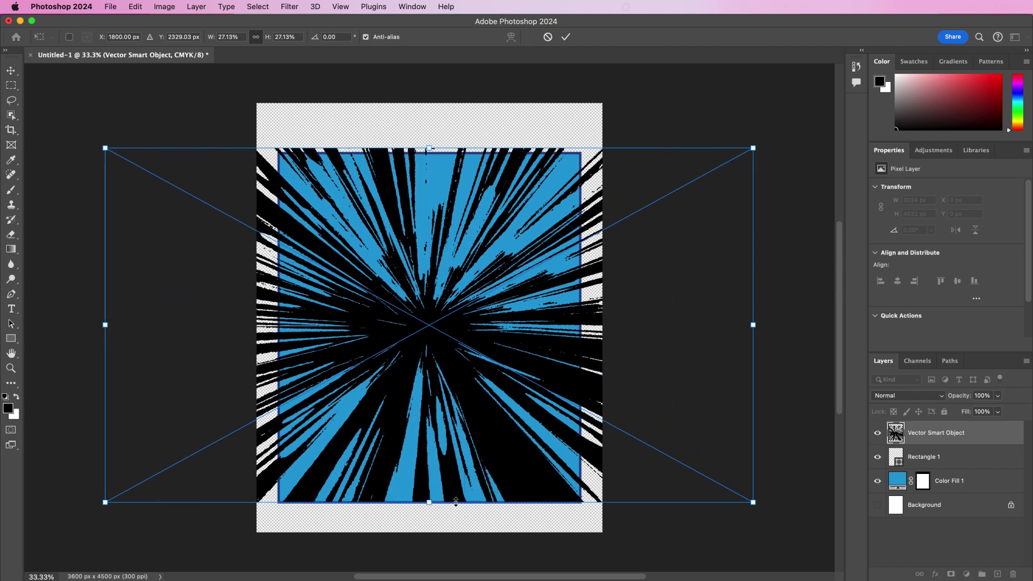
key("Return")
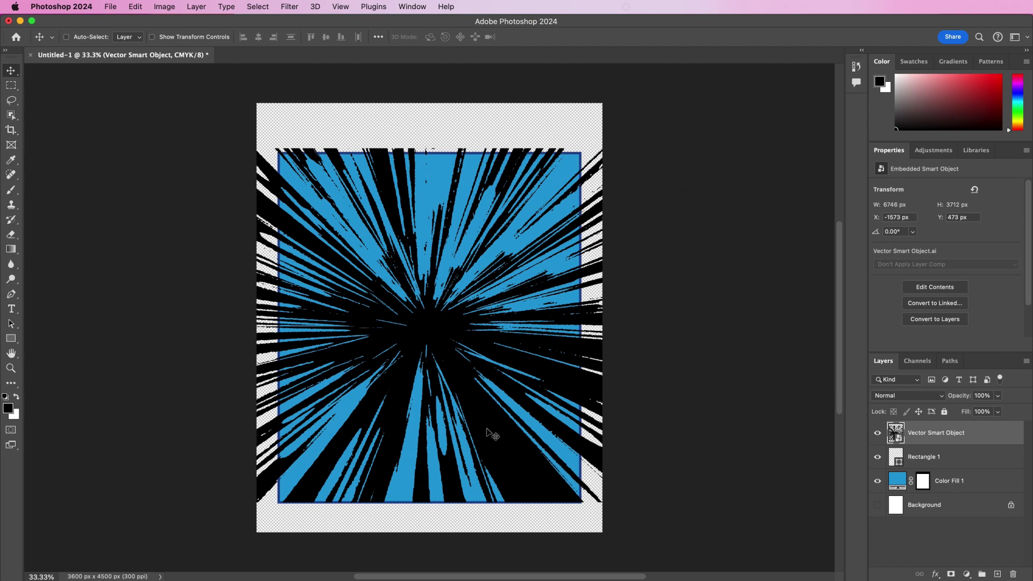
Mask the starburst to the Color Fill 1 mask area and place its layer below Rectangle 1
left_click(926, 486, "super")
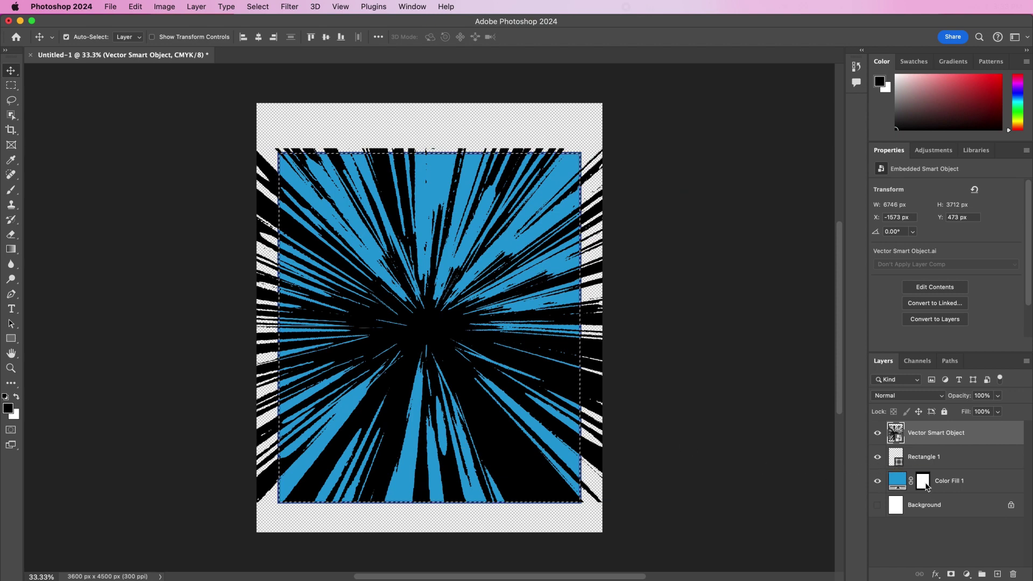
left_click(951, 574)
left_click_drag(989, 434, 1000, 463)
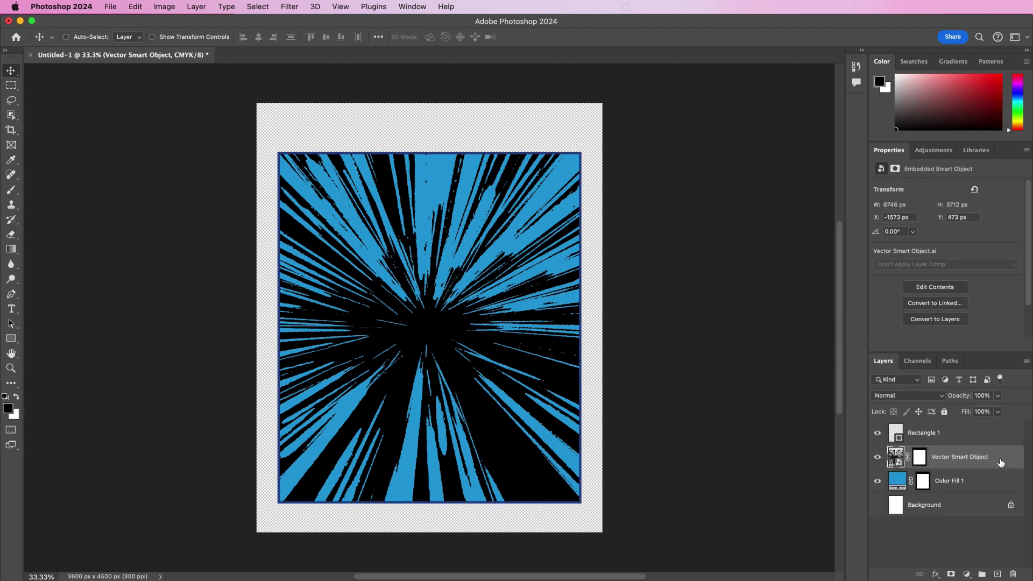
Rename the Vector Smart Object layer as Starburst and set its opacity to 38%
double_click(953, 457)
type("Starburst")
key("Return")
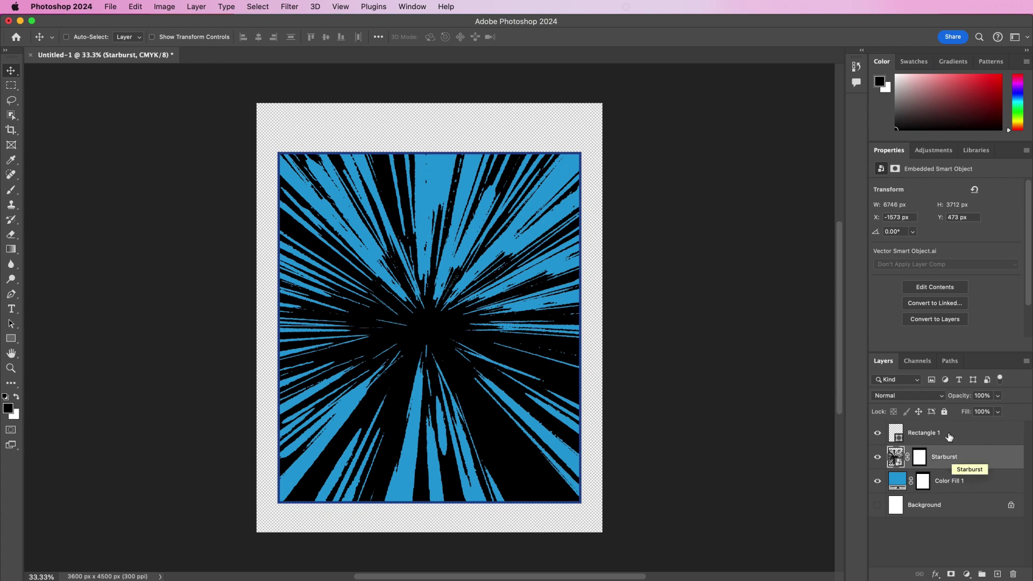
left_click(974, 392)
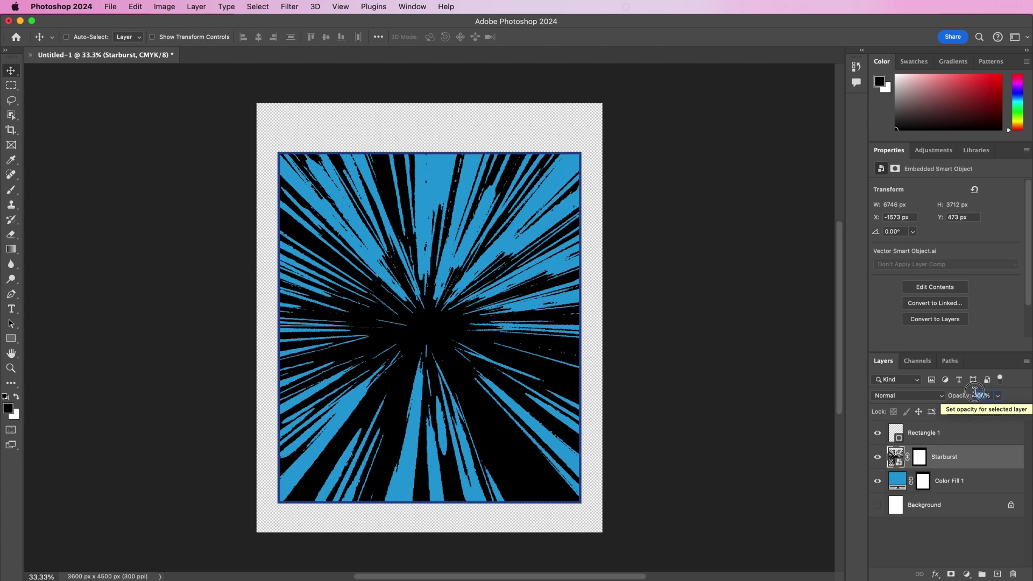
type("3")
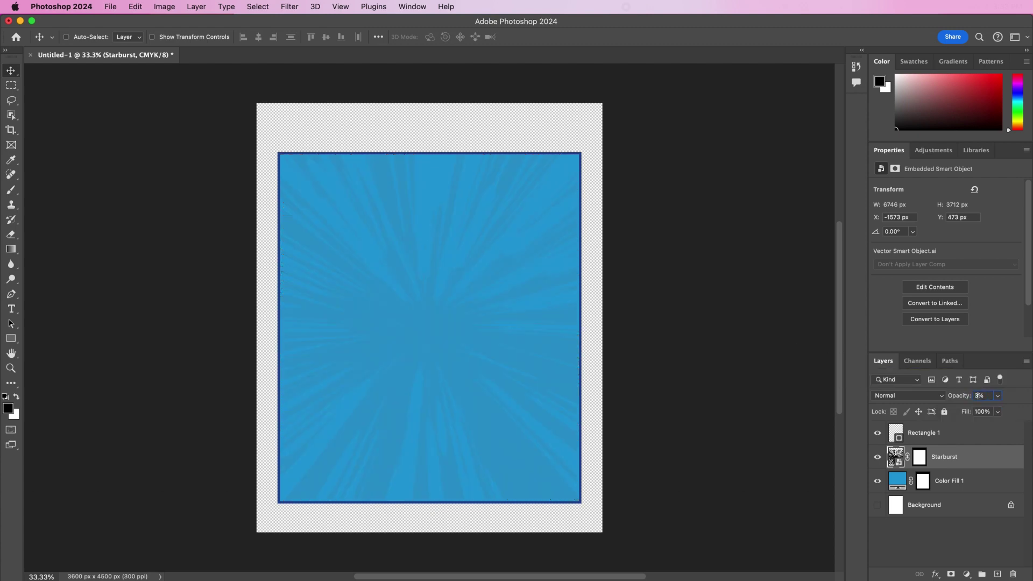
type("8")
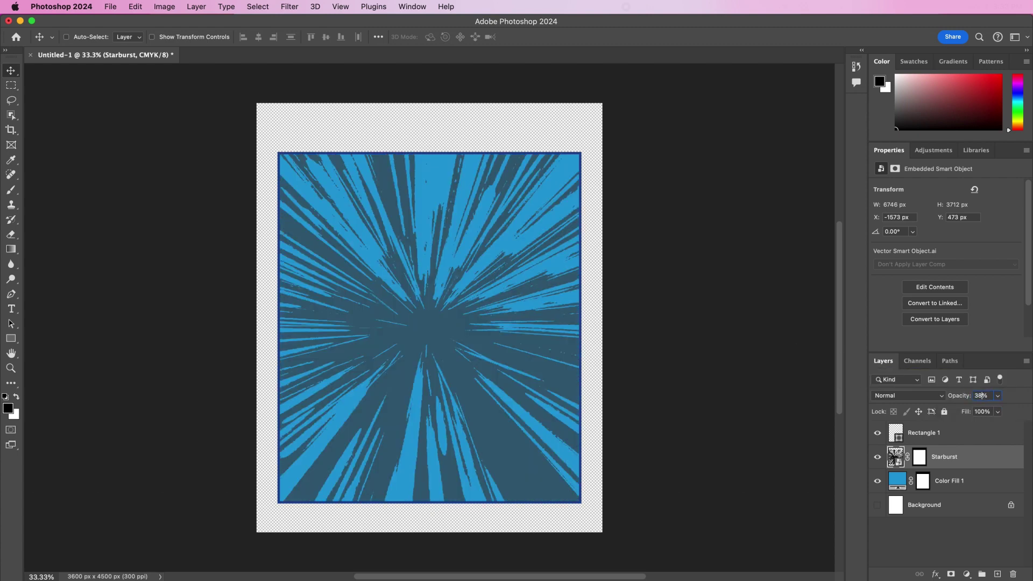
Add a white Color Overlay effect to the Starburst layer
double_click(978, 459)
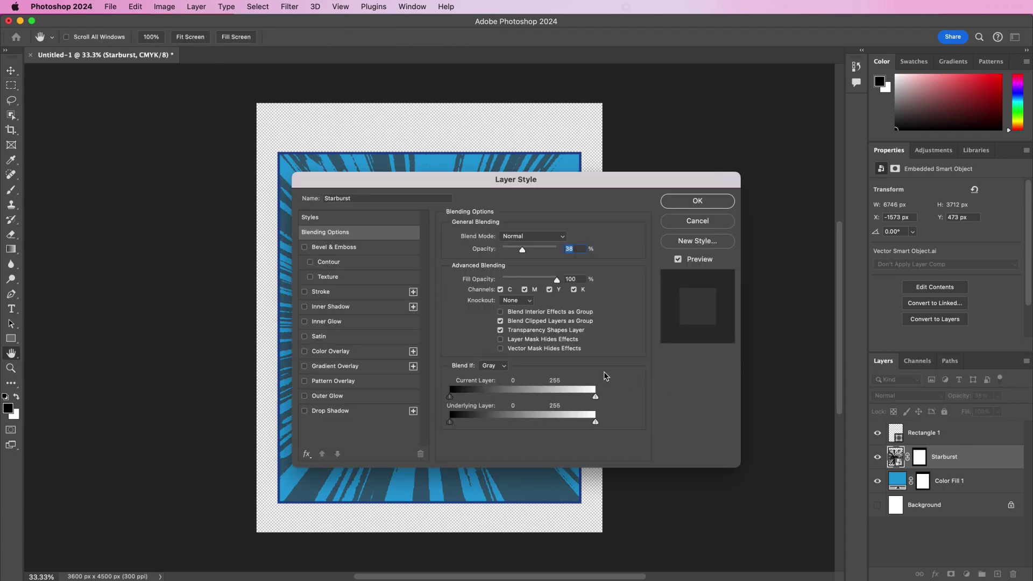
left_click(377, 351)
left_click(563, 238)
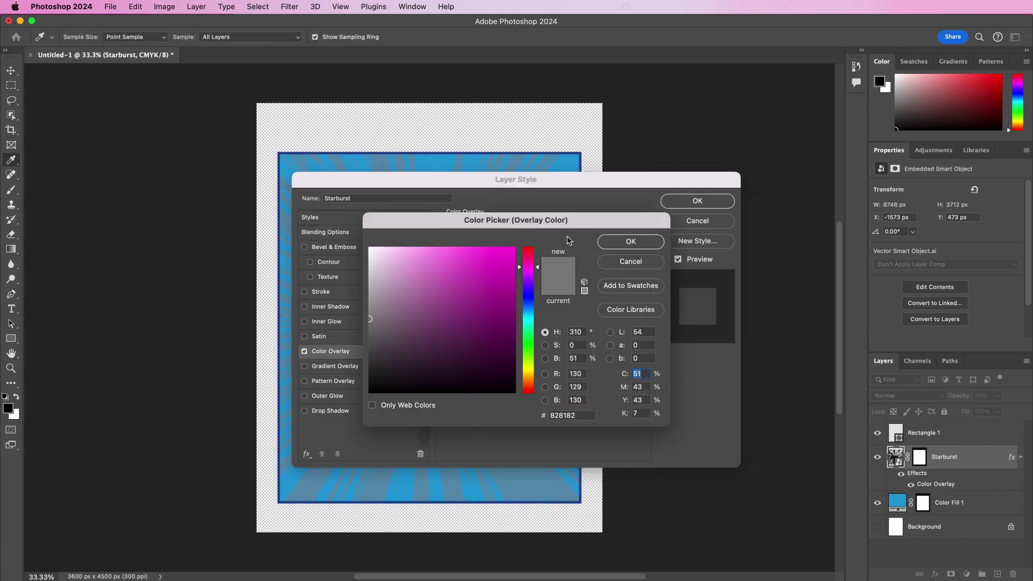
left_click_drag(399, 280, 351, 225)
key("Return")
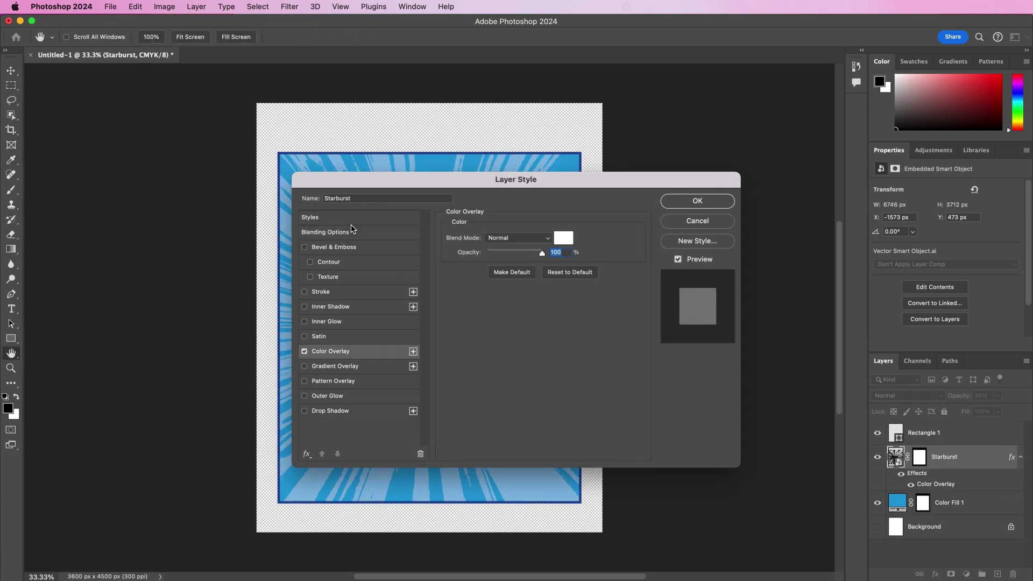
key("Return")
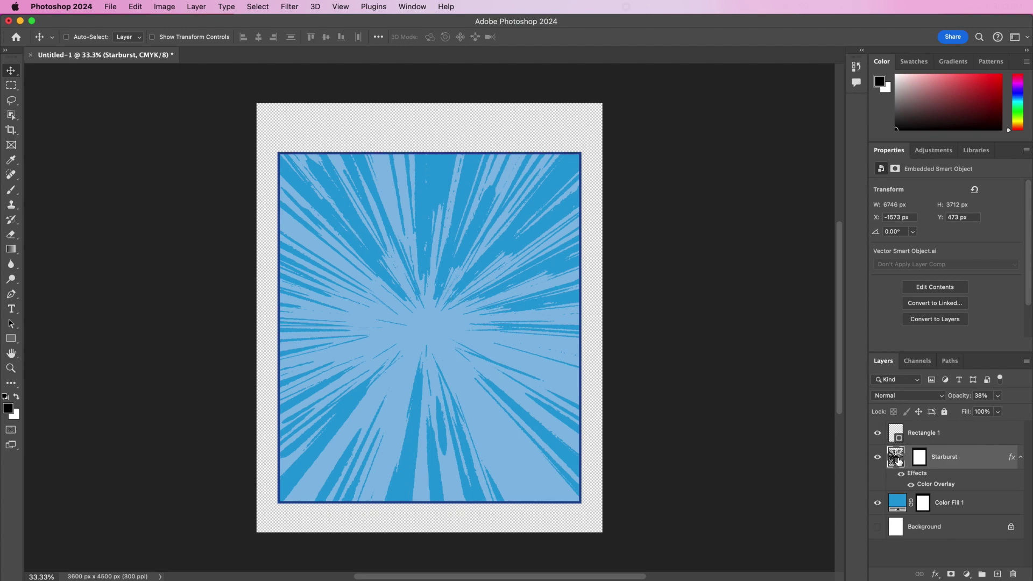
Rotate the Starburst artwork clockwise by about 89° inside the blue frame
key("super+t")
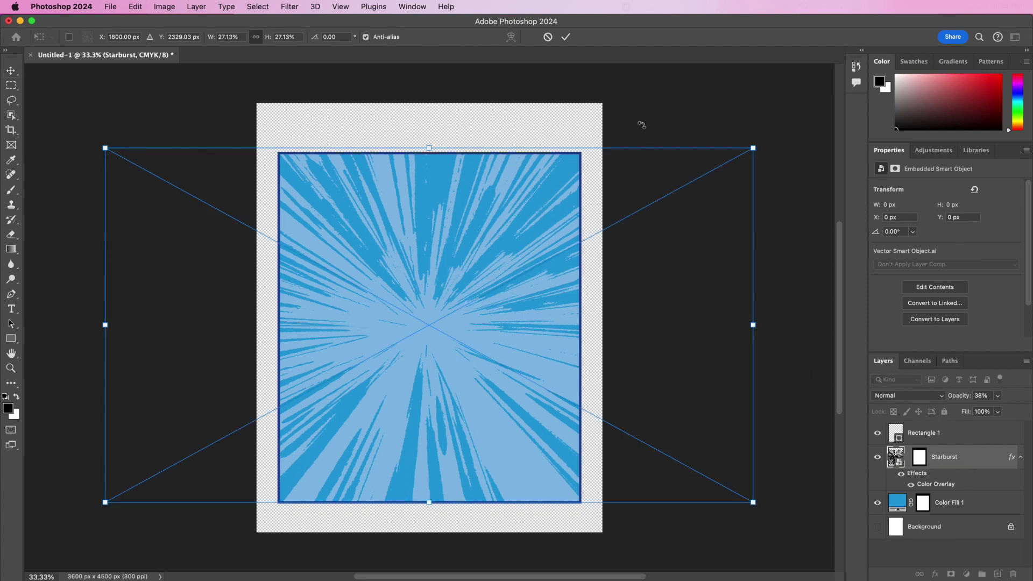
left_click_drag(656, 122, 628, 535)
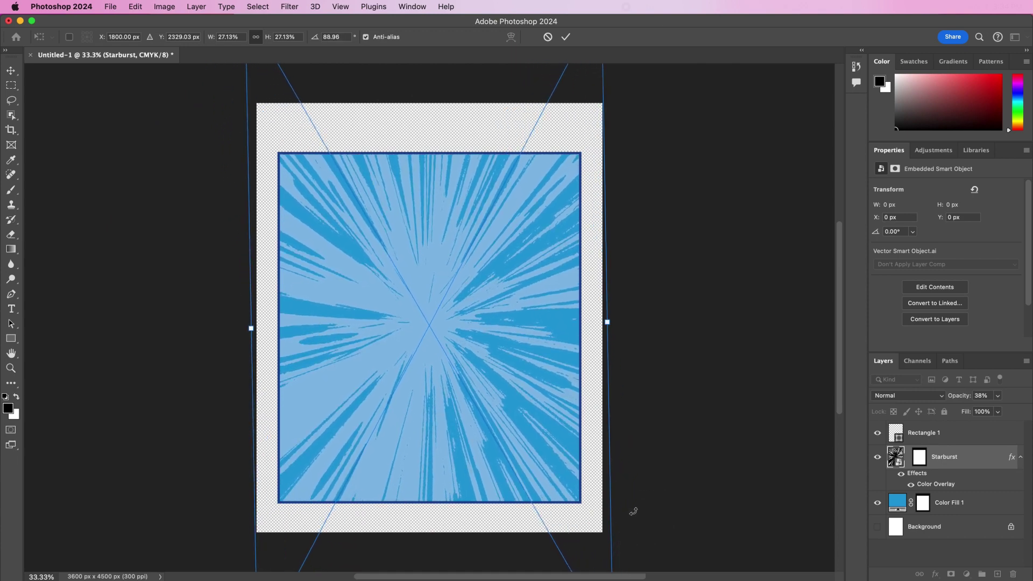
left_click(566, 36)
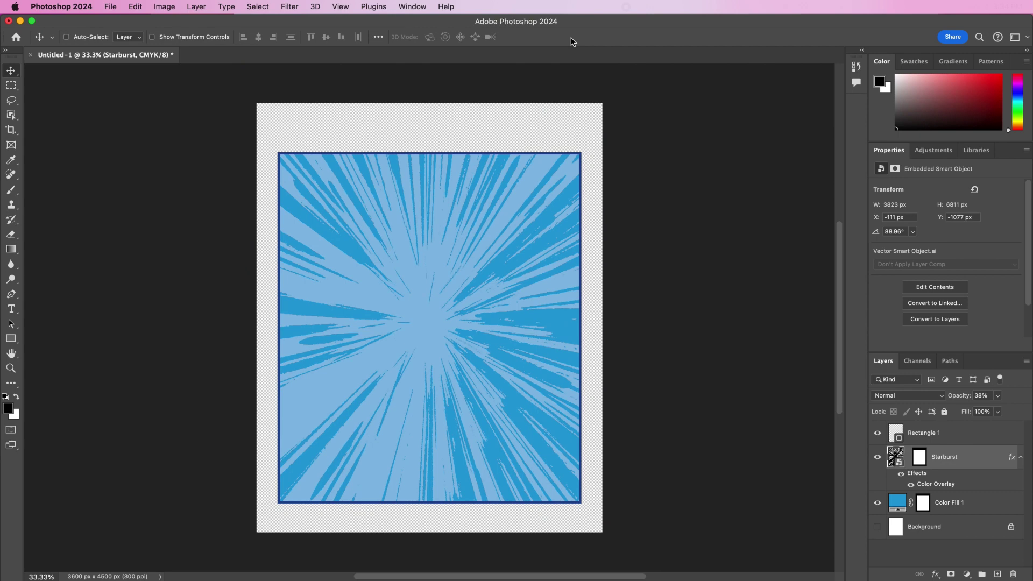
Open AdobeStock_601317033_Lightning.jpeg from the Tutorial Assets folder
left_click(110, 7)
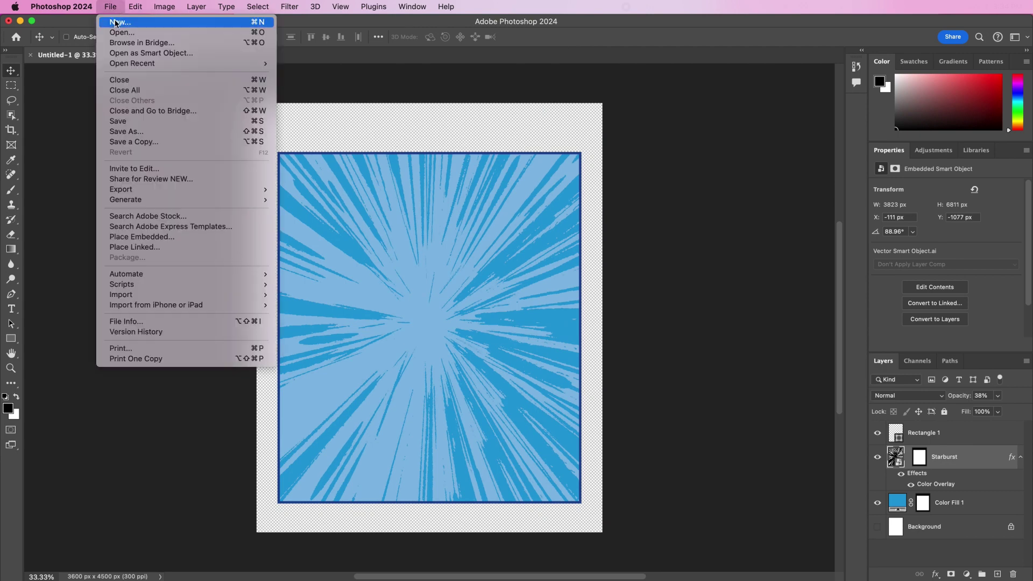
left_click(122, 32)
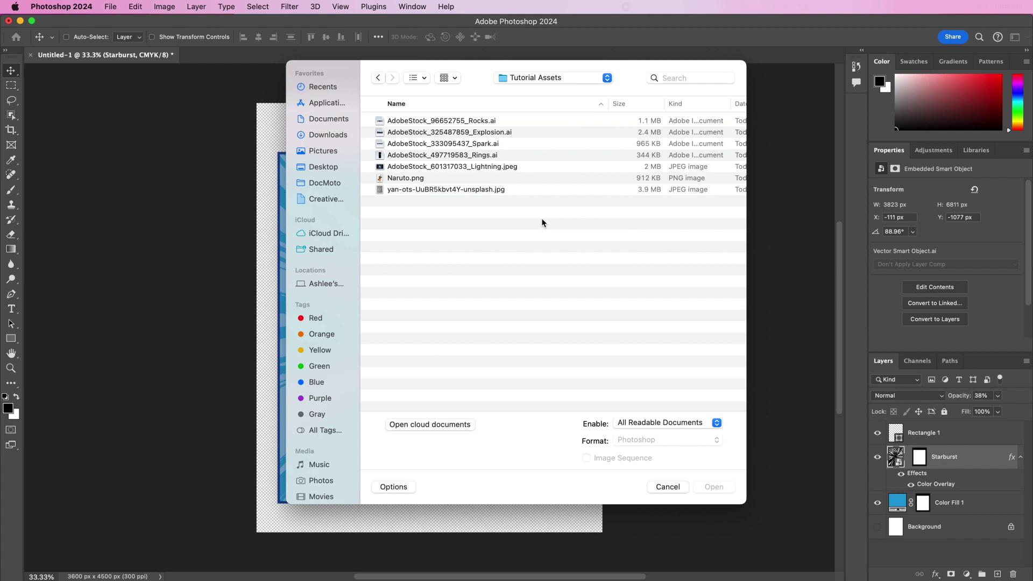
left_click(481, 133)
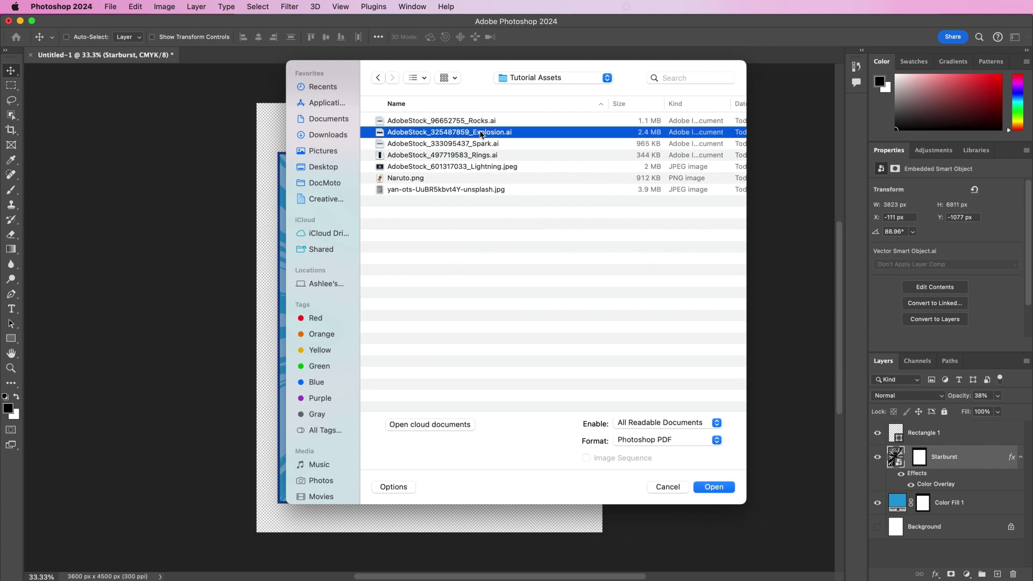
left_click(490, 167)
double_click(490, 167)
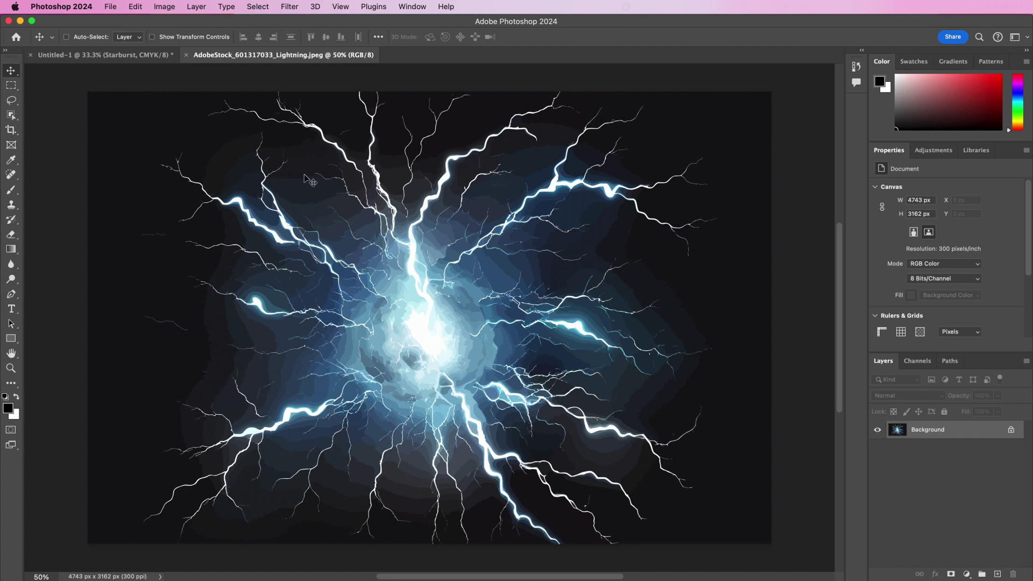
Unlock the lightning image's Background layer by turning it into a regular layer named Lightning
double_click(929, 430)
type("Lightning")
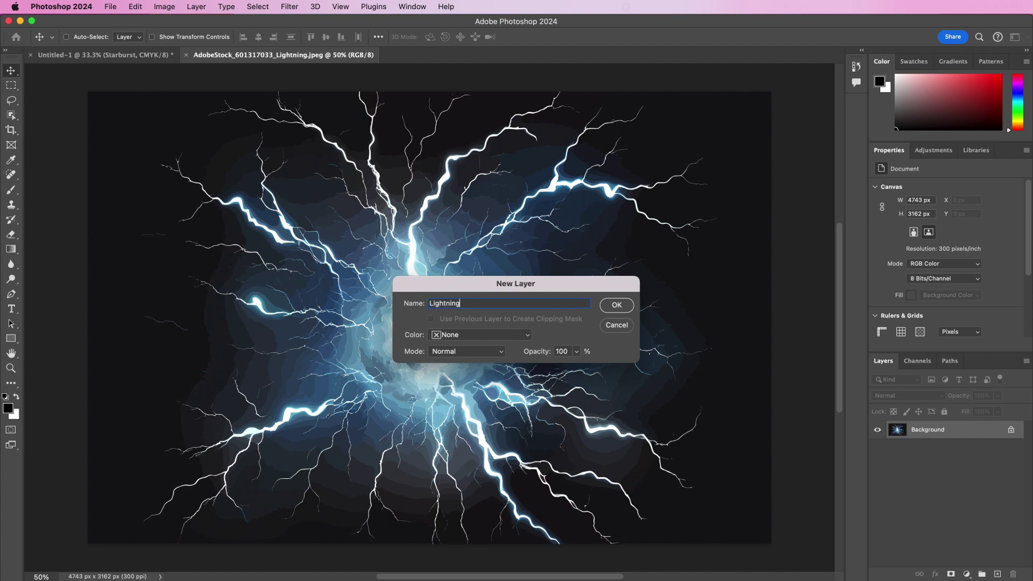
key("Return")
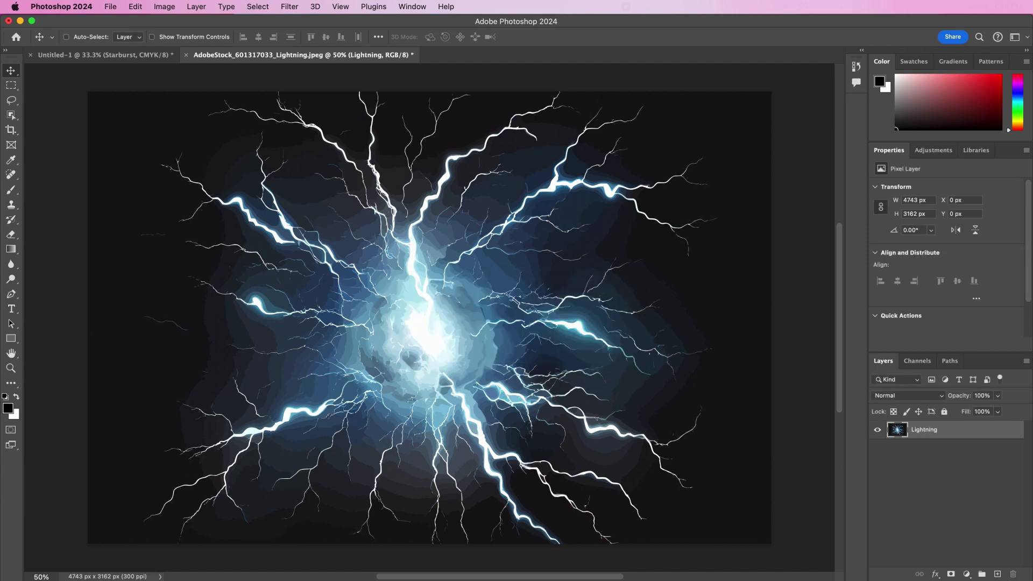
Convert the Lightning layer to a Smart Object and bring it into the Untitled-1 poster, centred over the starburst
right_click(948, 434)
left_click(885, 280)
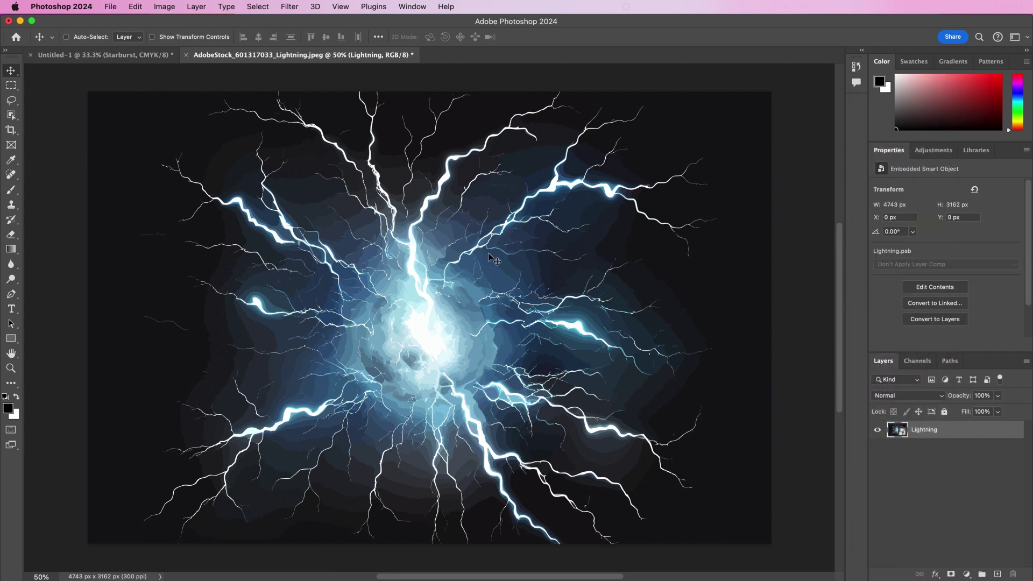
left_click_drag(296, 159, 430, 322)
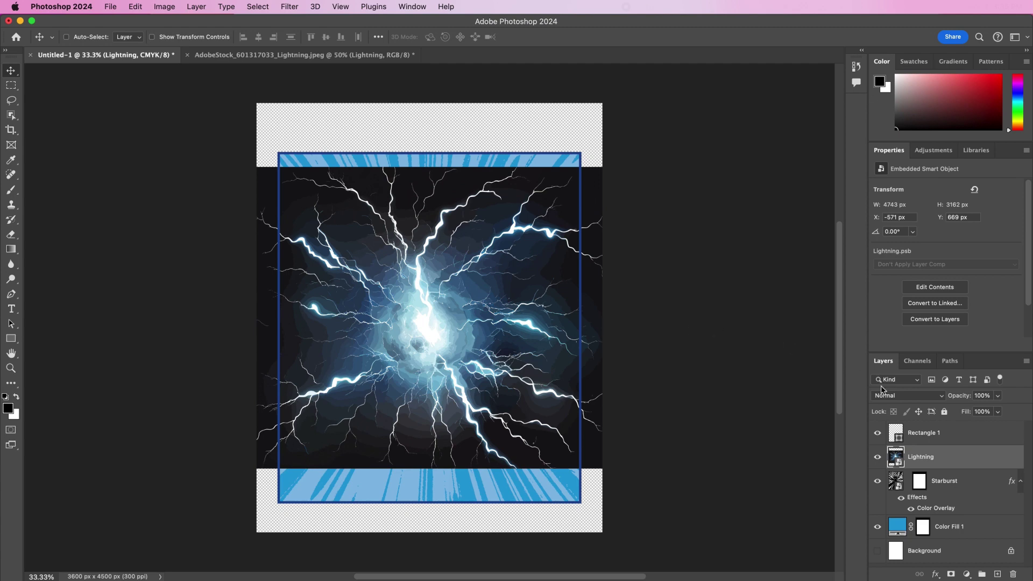
Set the Lightning layer's blend mode to Lighten and mask it to the blue rectangle's area
left_click(886, 396)
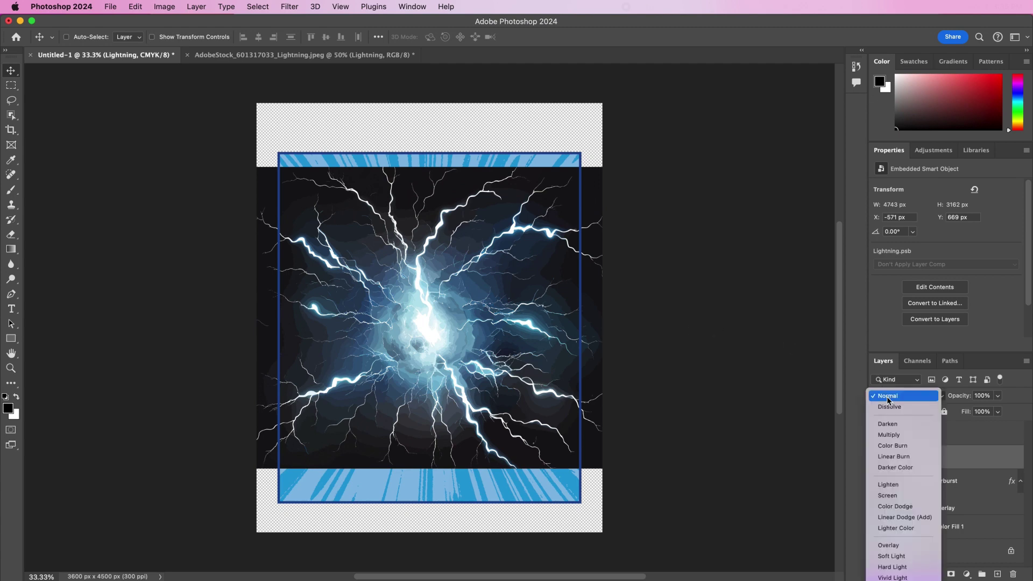
left_click(890, 485)
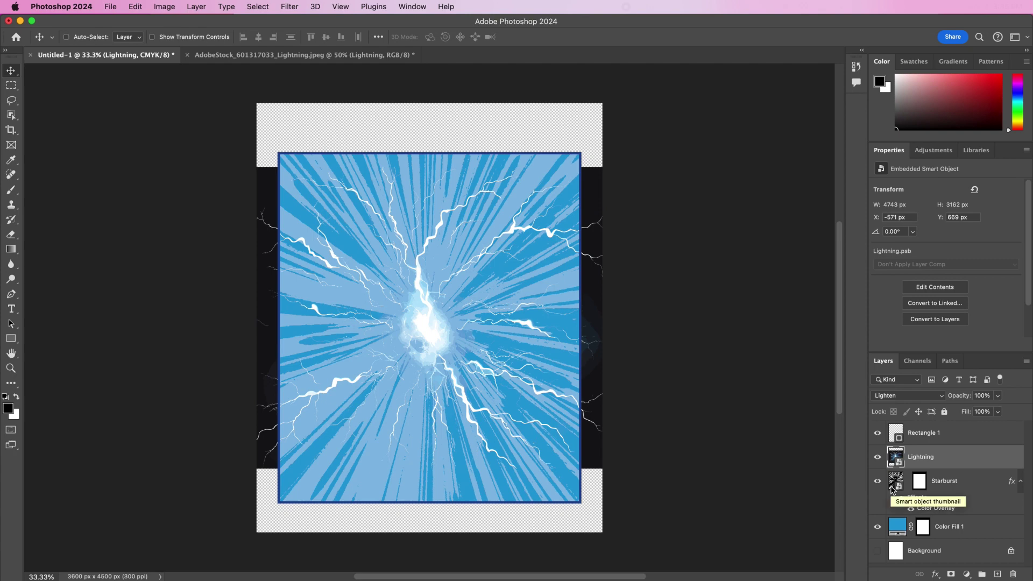
left_click(918, 482, "super")
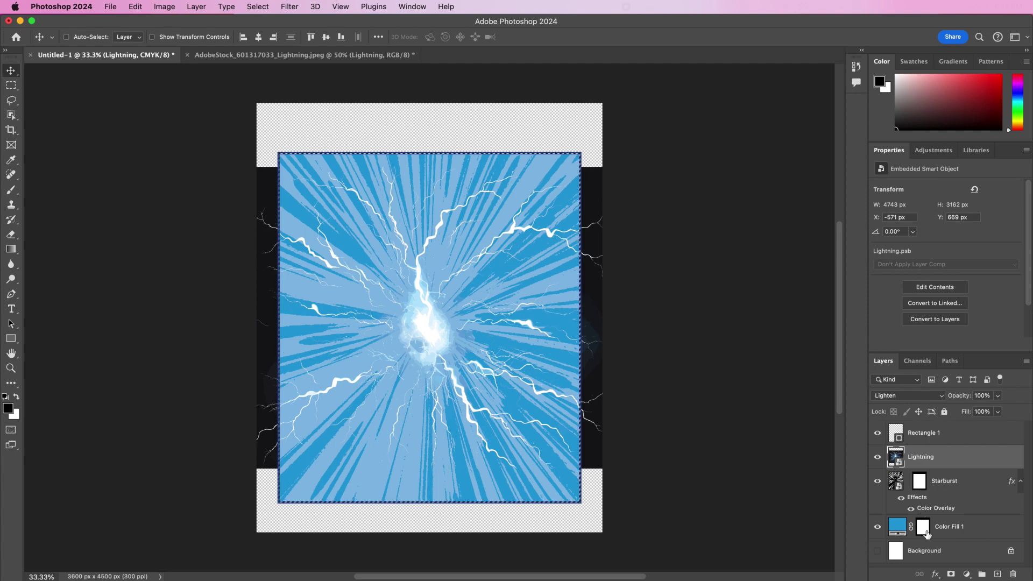
left_click(951, 575)
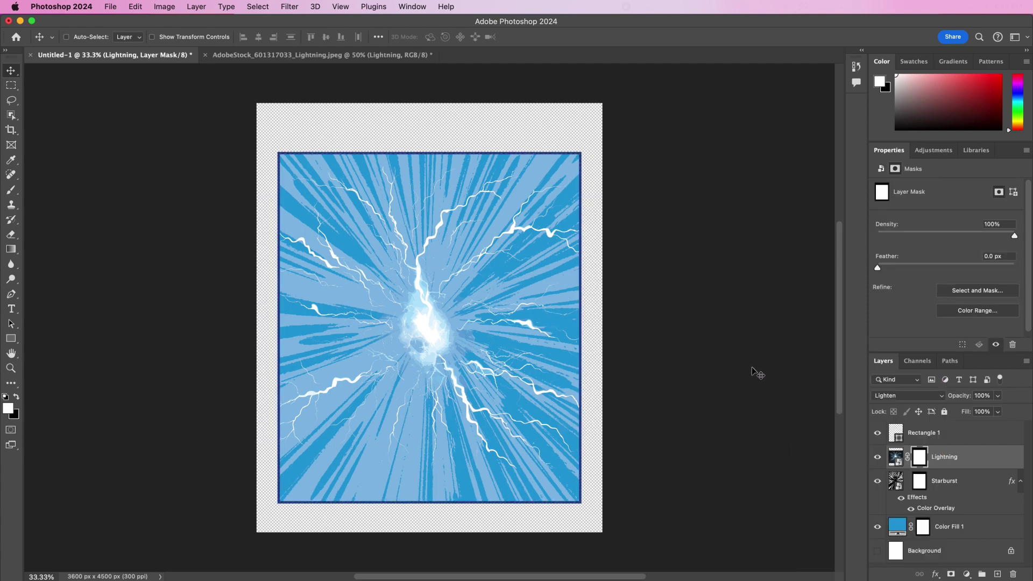
Add a text layer with the letter N above Rectangle 1, placed near the frame's upper-left corner
left_click(970, 439)
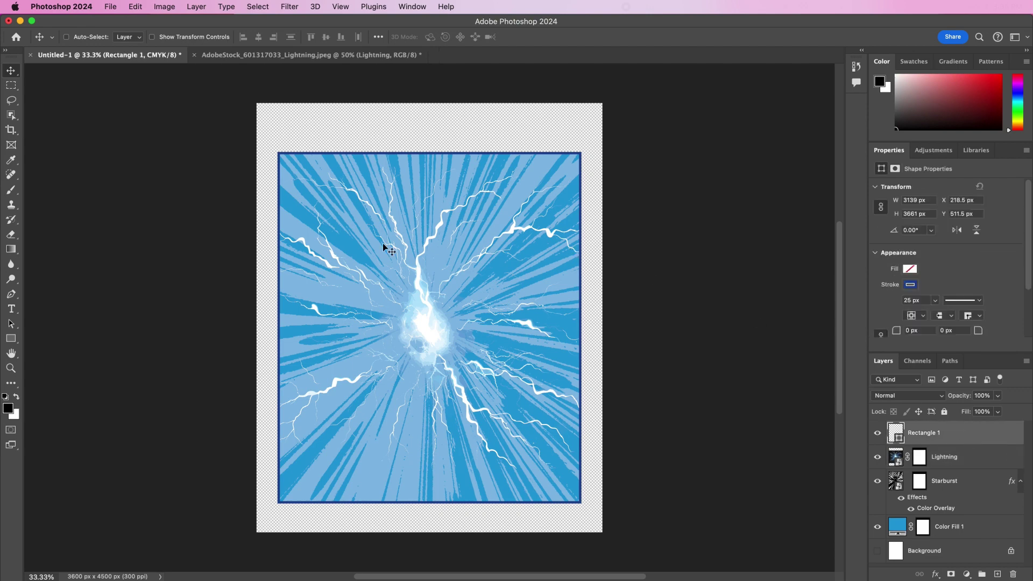
key("super+equal")
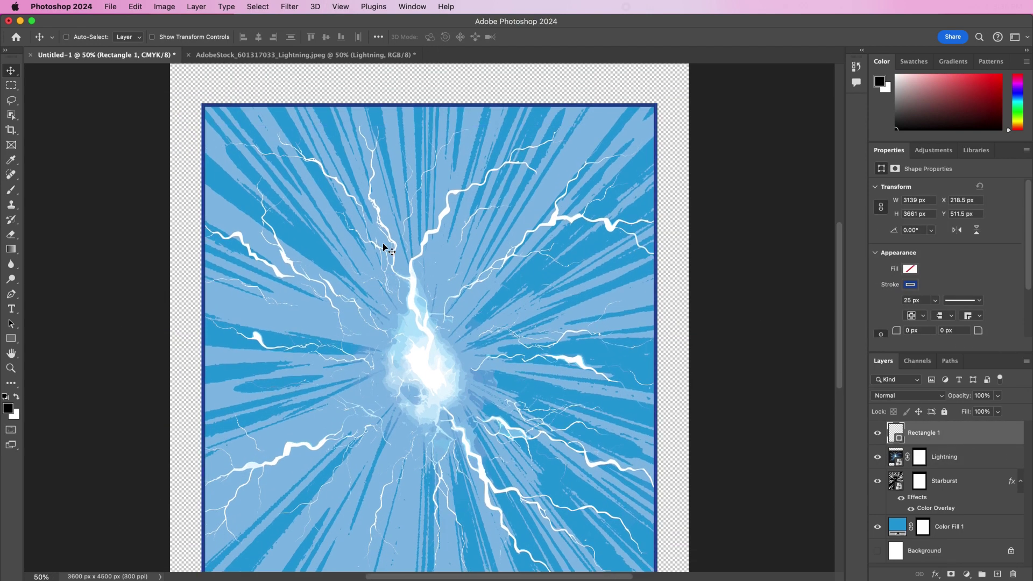
key("t")
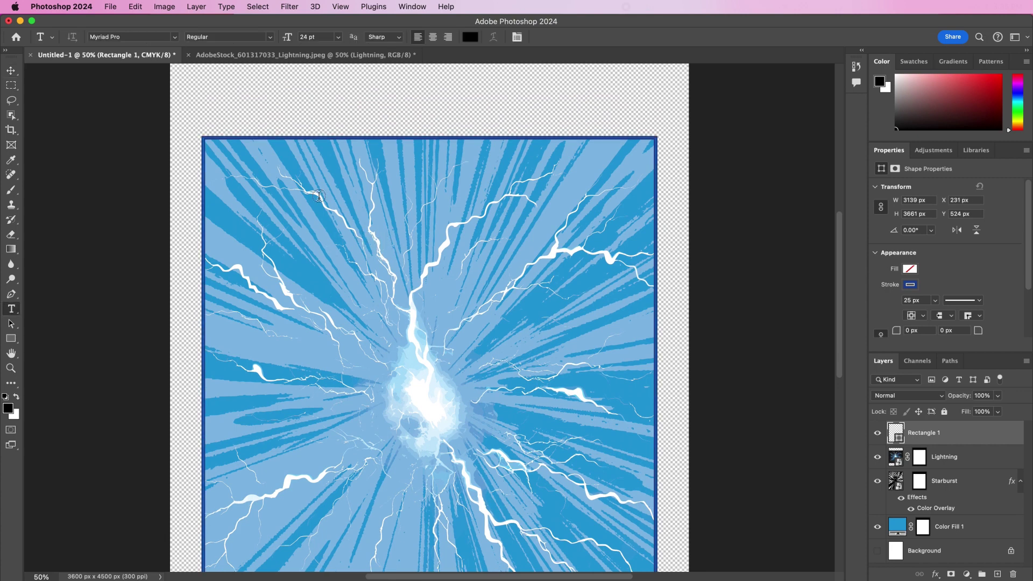
left_click(264, 117)
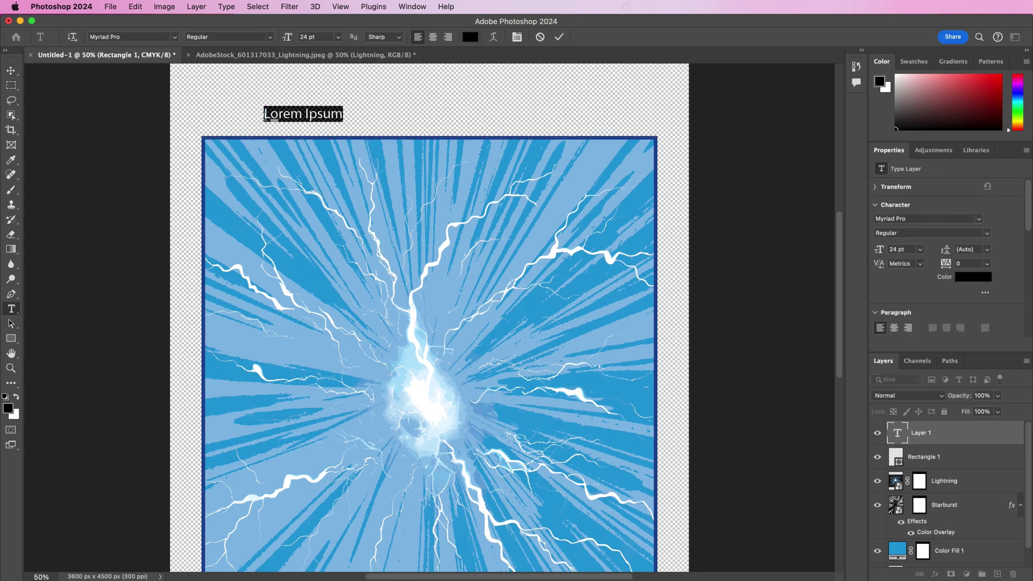
type("N")
Set the letter N in the Ninja Naruto font at 206 pt
double_click(264, 117)
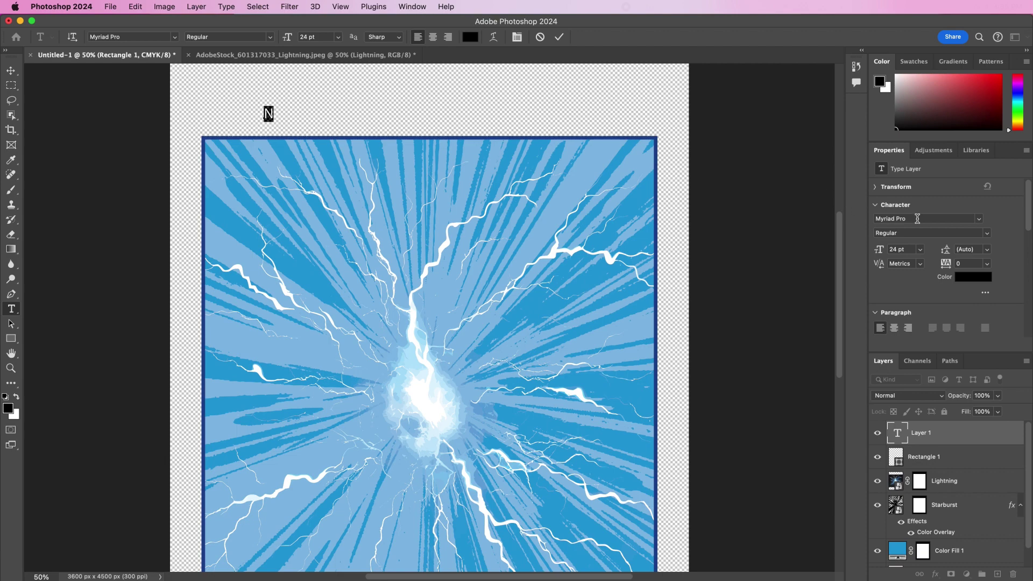
left_click(978, 220)
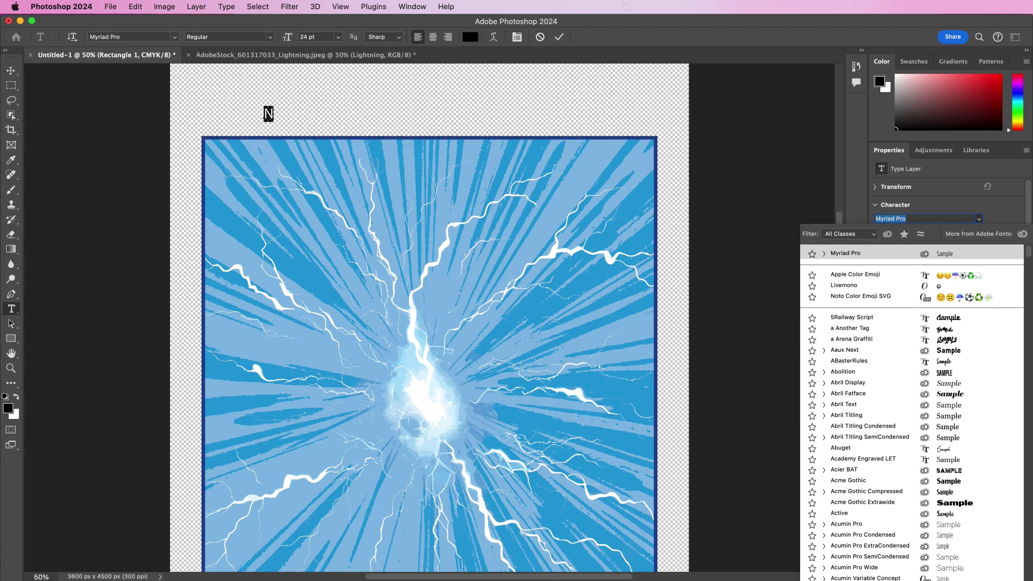
type("nin")
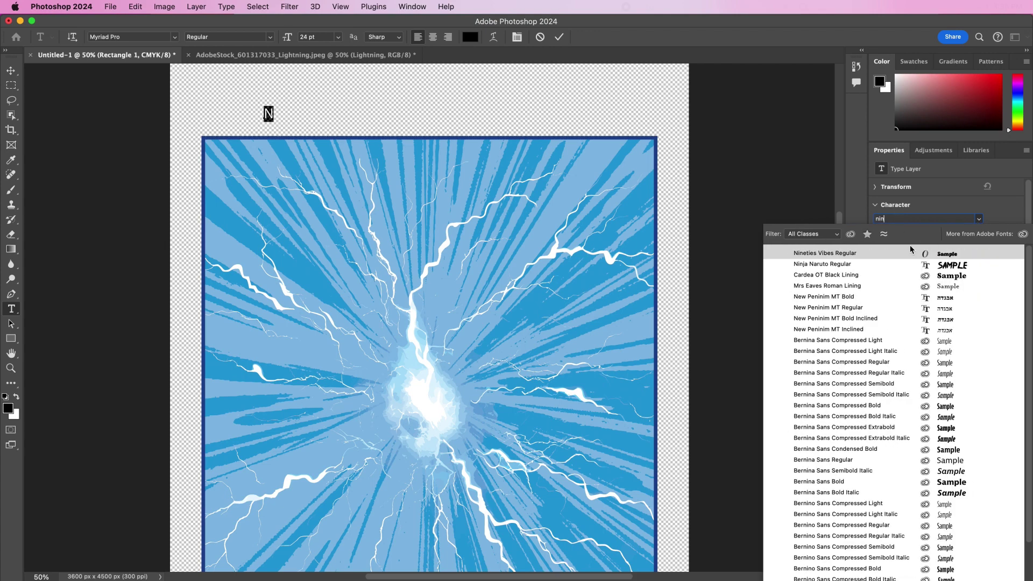
left_click(883, 262)
left_click(898, 249)
type("20")
key("Return")
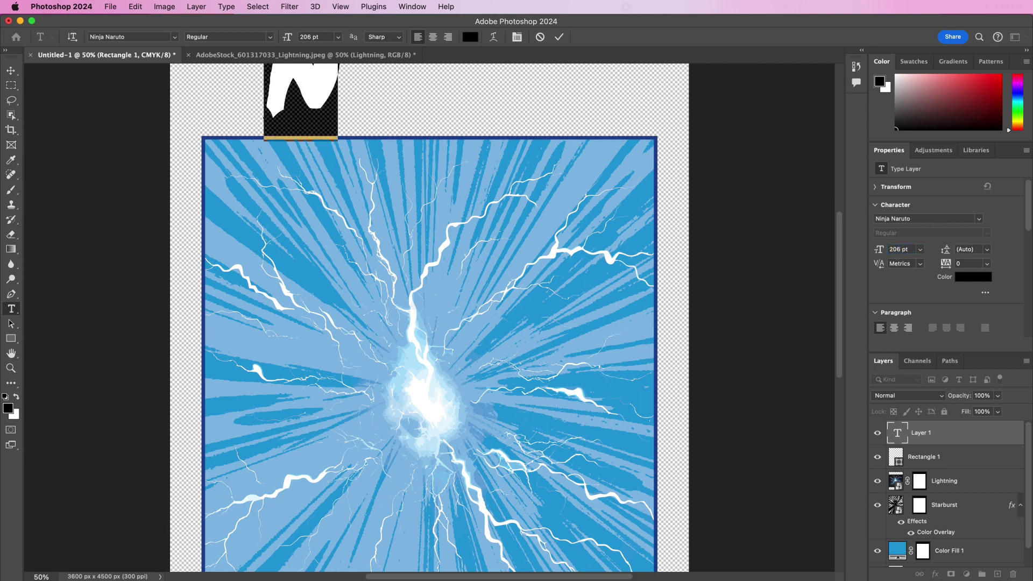
Color the letter N white (ffffff) and move it down over the upper-left edge of the blue frame
left_click(971, 277)
left_click(370, 248)
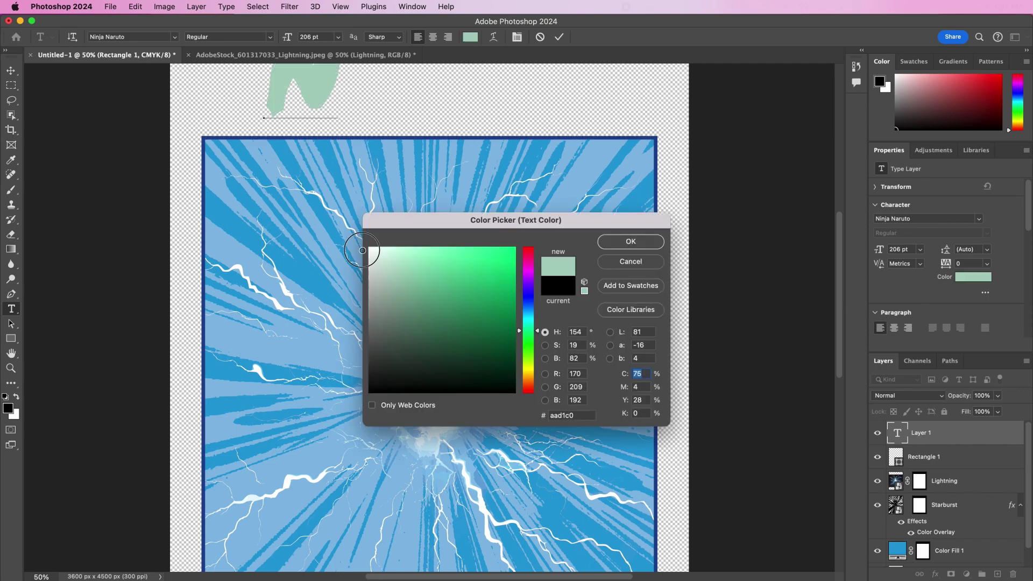
left_click(643, 244)
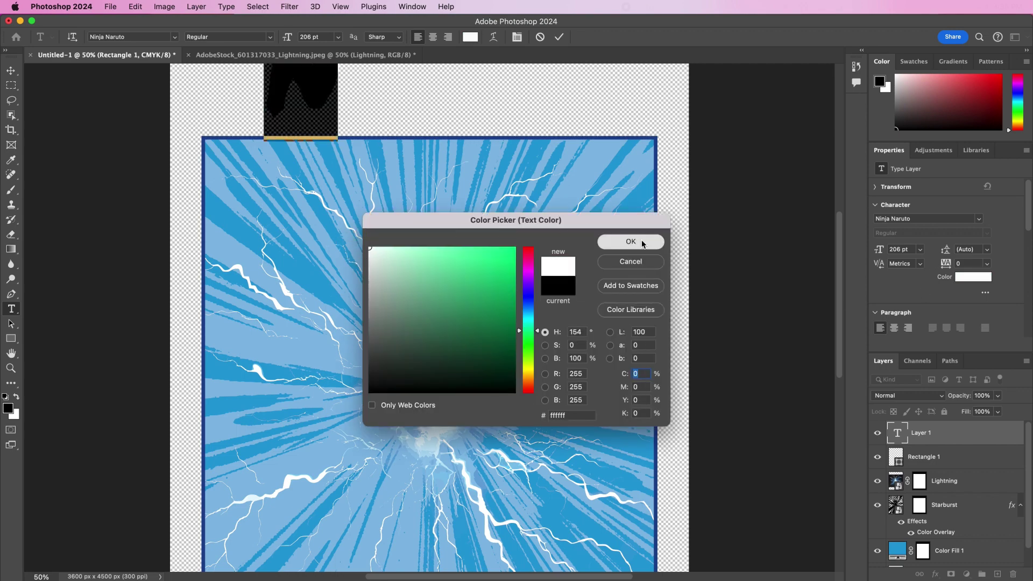
left_click(517, 37)
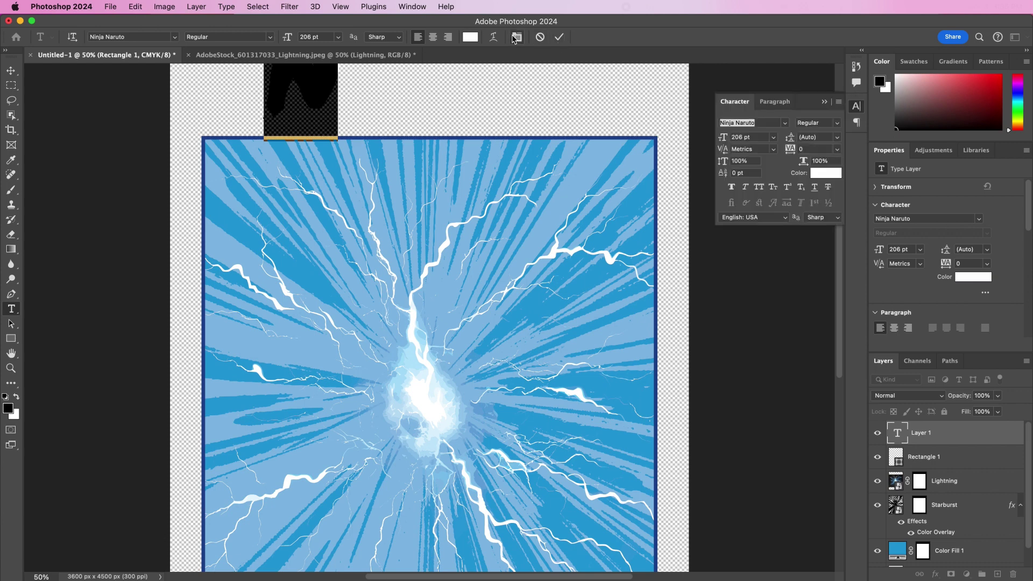
left_click(558, 37)
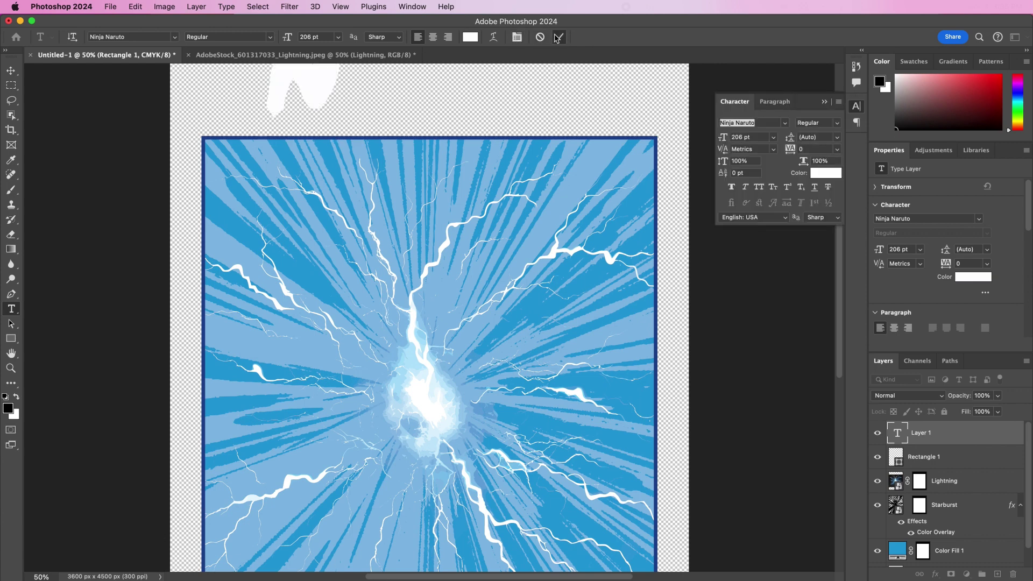
key("v")
left_click_drag(383, 106, 379, 222)
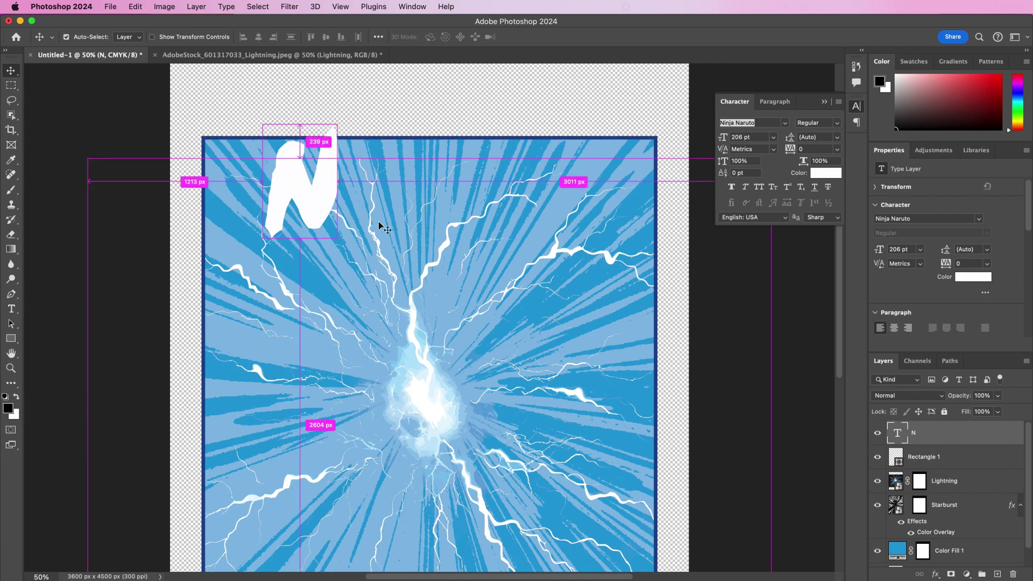
Duplicate the N text layer, place the copy just right of the original, and change its letter to A
key("super+j")
left_click(308, 191)
left_click_drag(308, 191, 370, 189)
key("t")
double_click(371, 190)
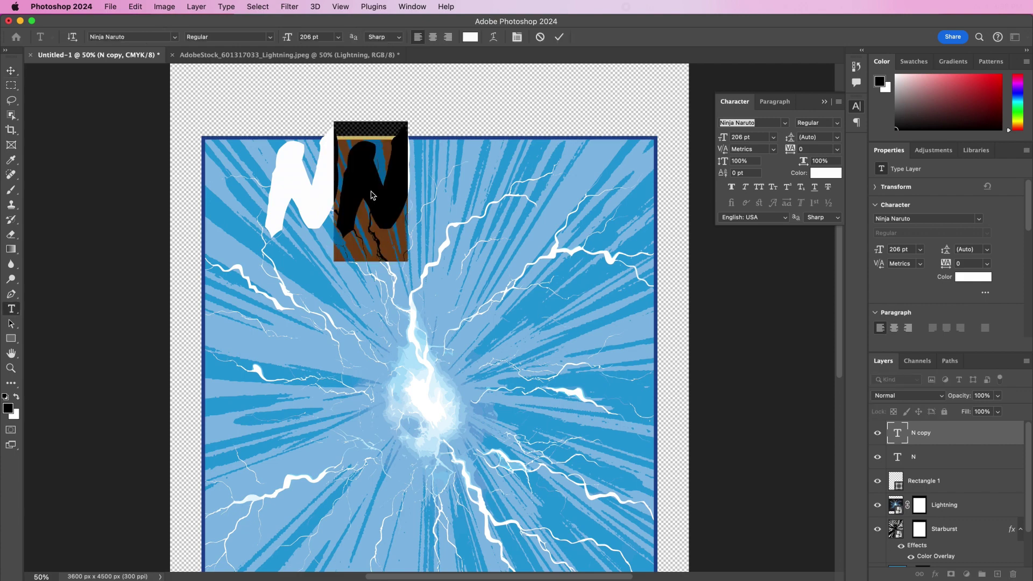
type("A")
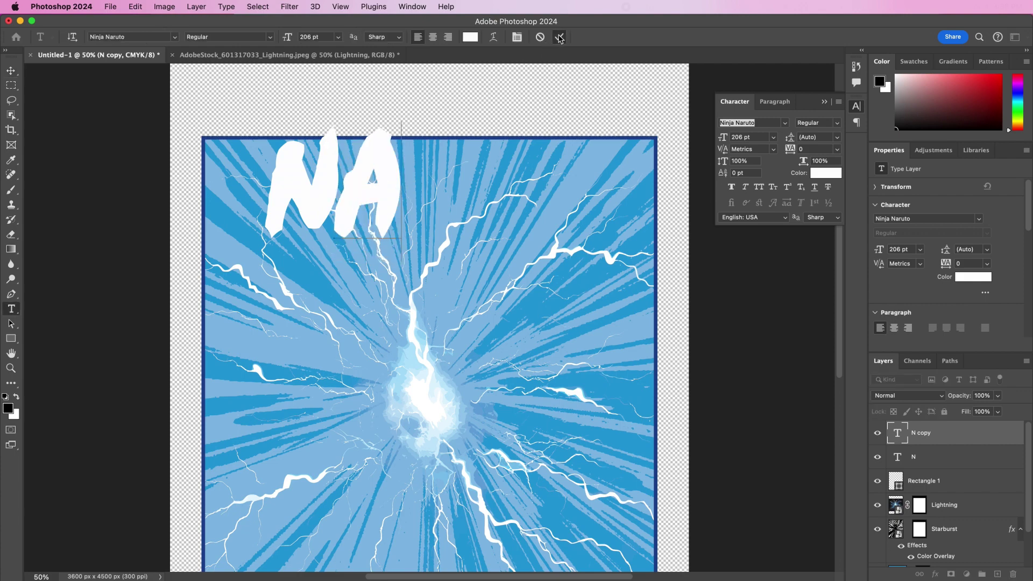
left_click(559, 36)
Nudge the letter A left to tighten its spacing with the N
key("v")
key("Left")
key("Left")
key("Left")
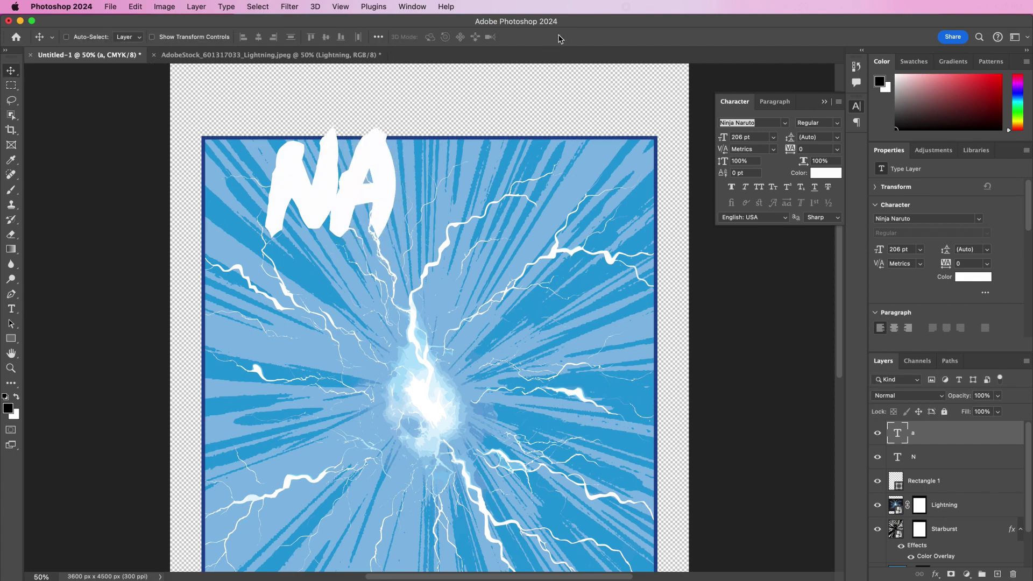
Duplicate the A text layer, place the copy just right of the original, and change its letter to R
left_click_drag(977, 440, 997, 568)
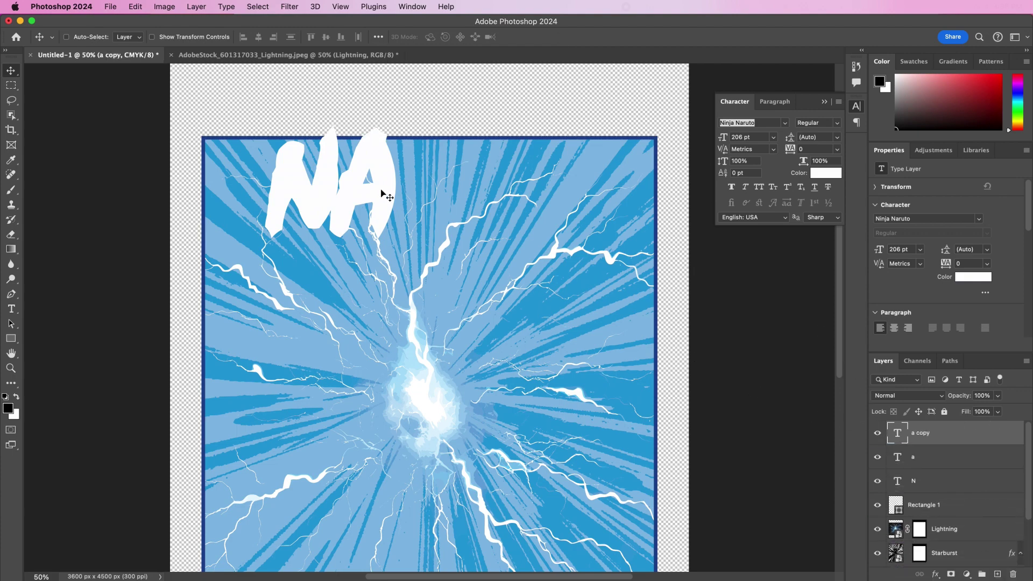
left_click_drag(383, 197, 437, 196)
double_click(433, 191)
type("R")
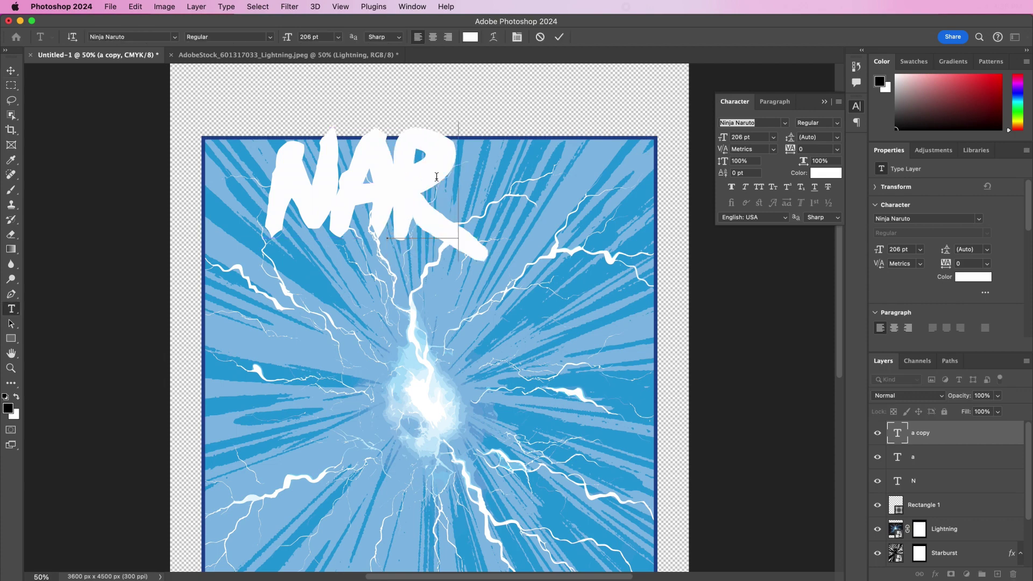
left_click(560, 38)
key("v")
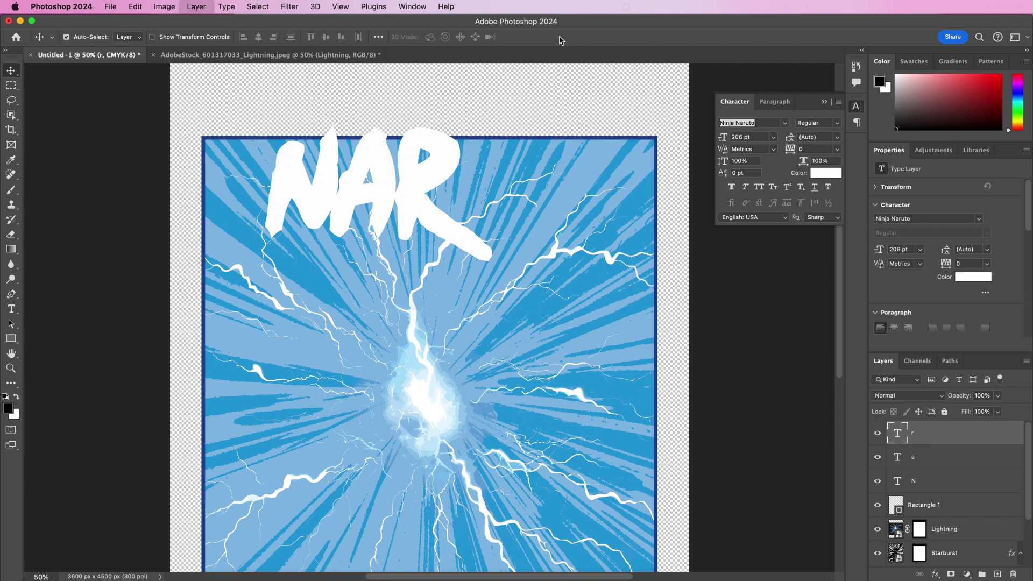
Duplicate the R text layer, place the copy just right of the original, and change its letter to U
key("super+j")
left_click_drag(412, 195, 483, 195)
double_click(483, 191)
type("U")
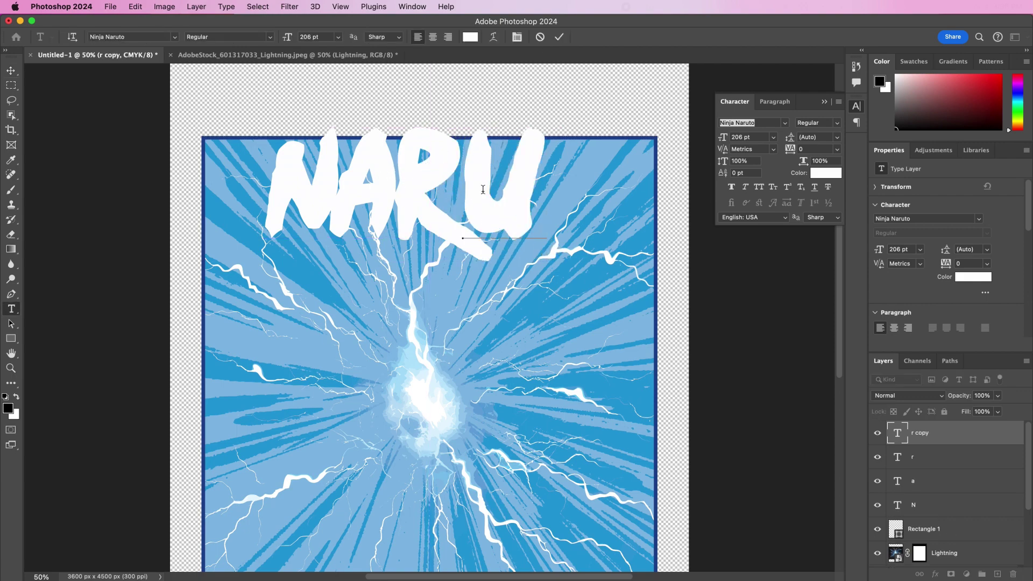
left_click(558, 34)
key("v")
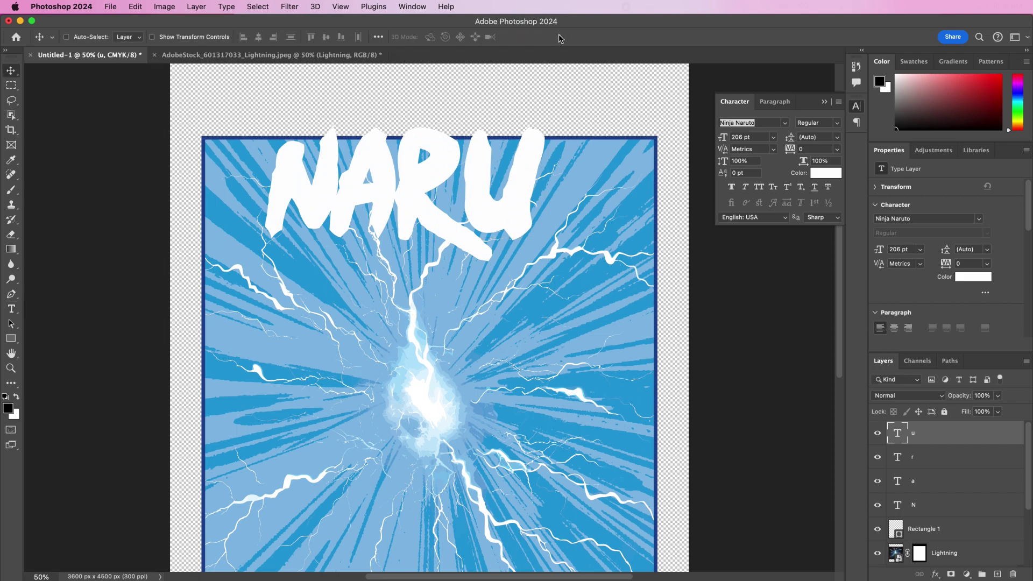
Duplicate the U text layer to its right, change the copy's letter to T, and nudge it left to tighten the spacing
key("super+j")
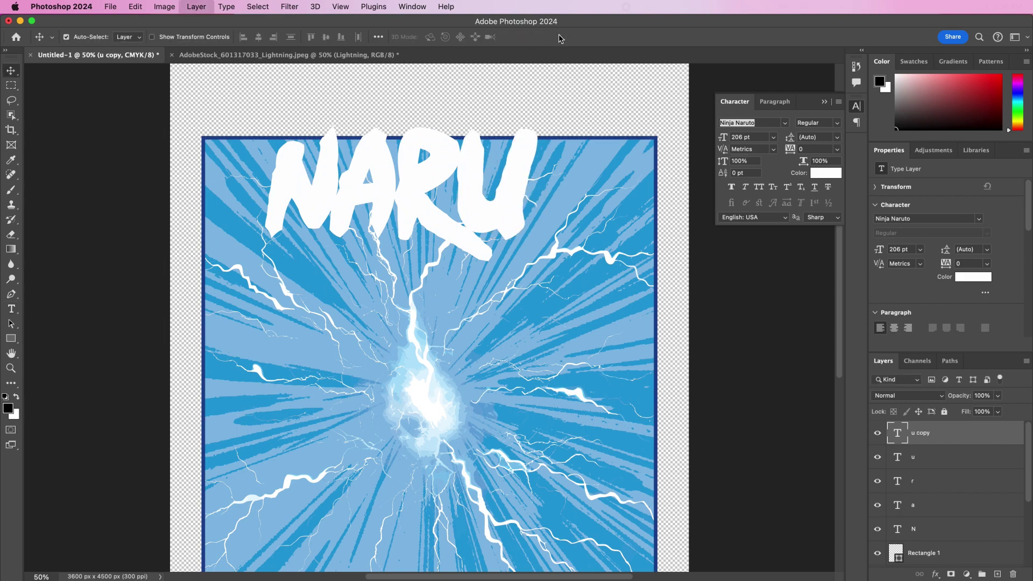
left_click_drag(477, 185, 554, 201)
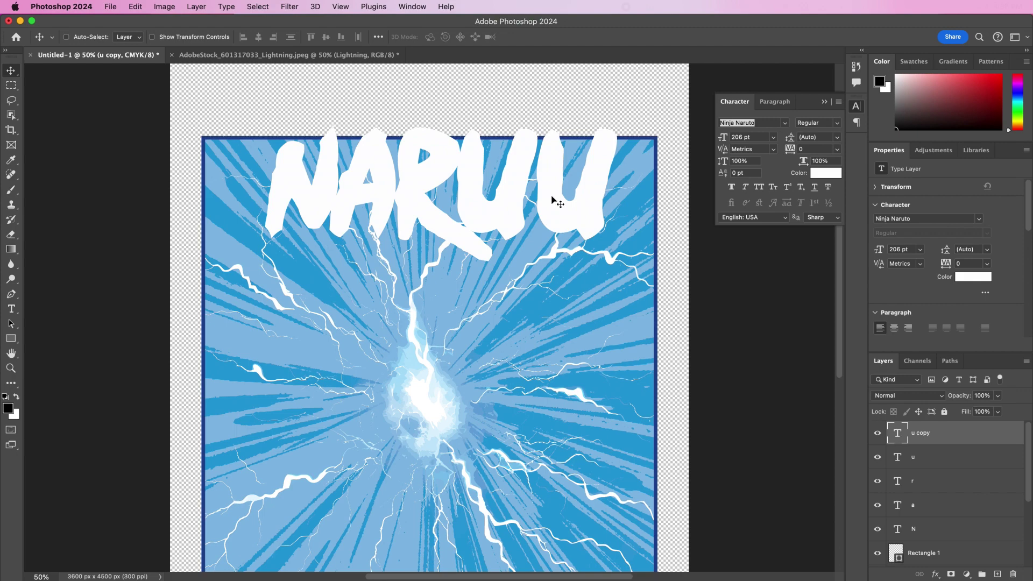
double_click(554, 201)
type("t")
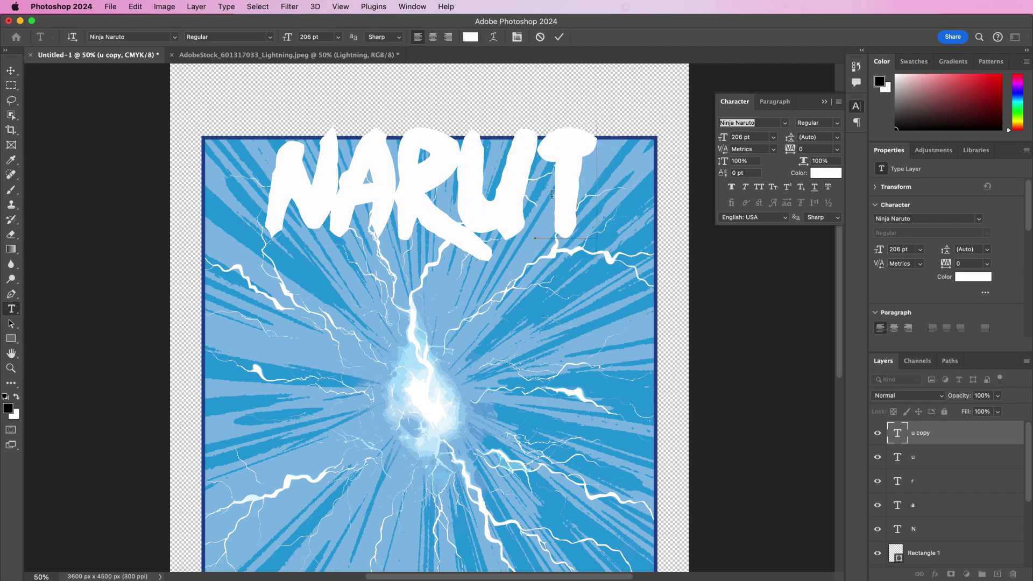
left_click(559, 37)
key("shift+Left")
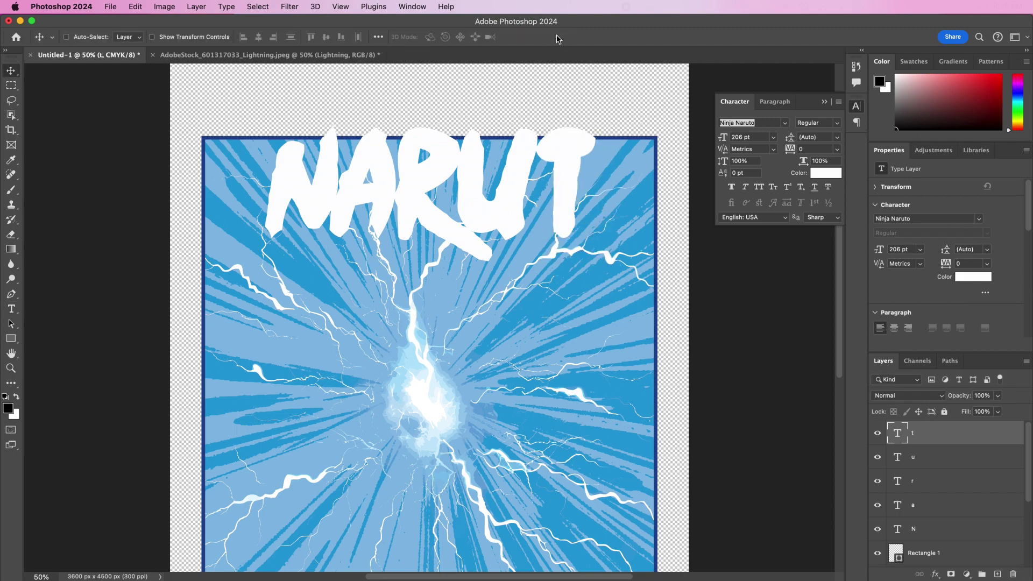
Duplicate the T text layer to its right, change the copy's letter to O, and nudge it left against the T
key("super+j")
left_click_drag(571, 195, 619, 197)
key("t")
double_click(619, 197)
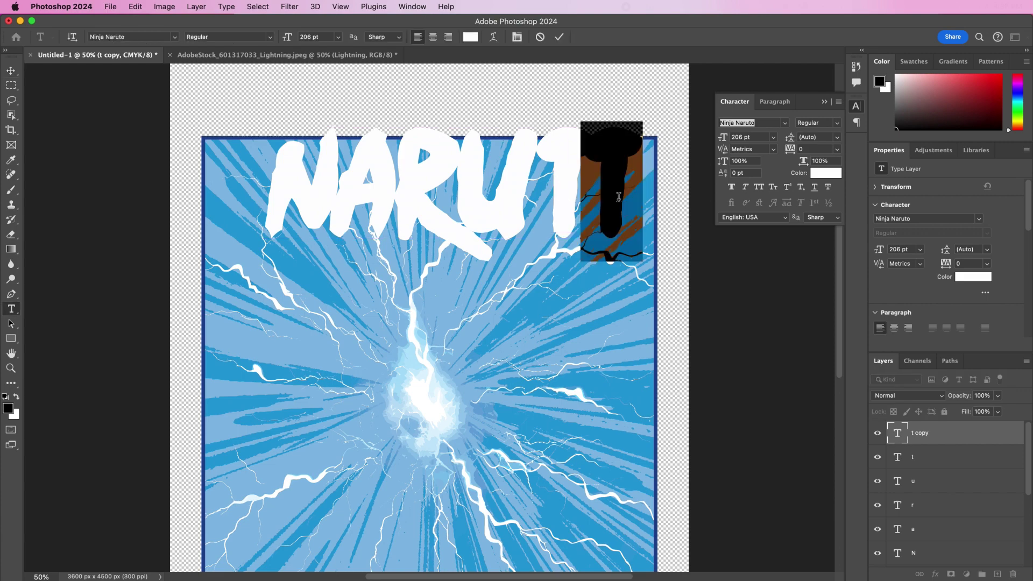
type("o")
left_click(558, 38)
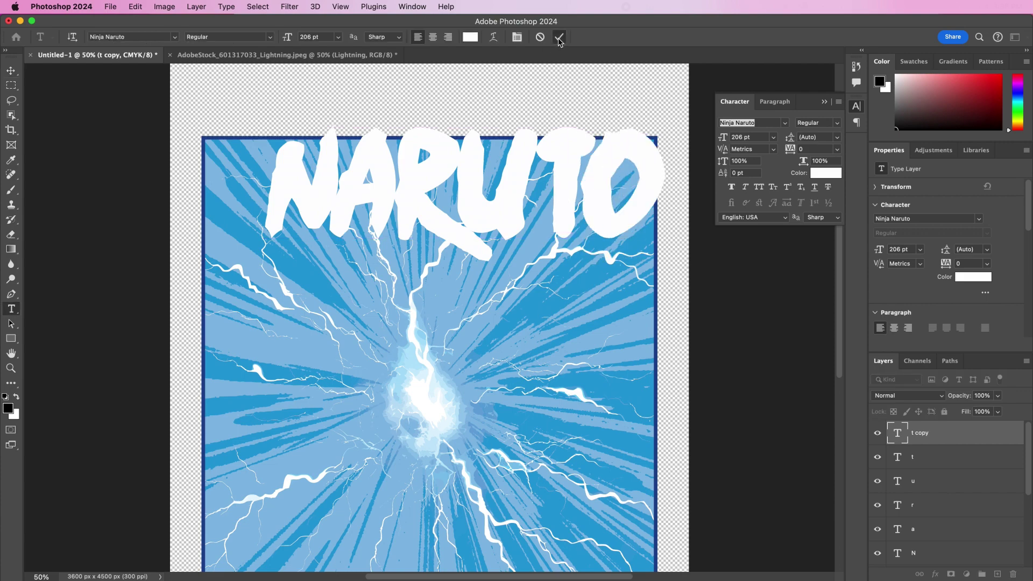
key("v")
key("shift+Left")
key("shift+Left")
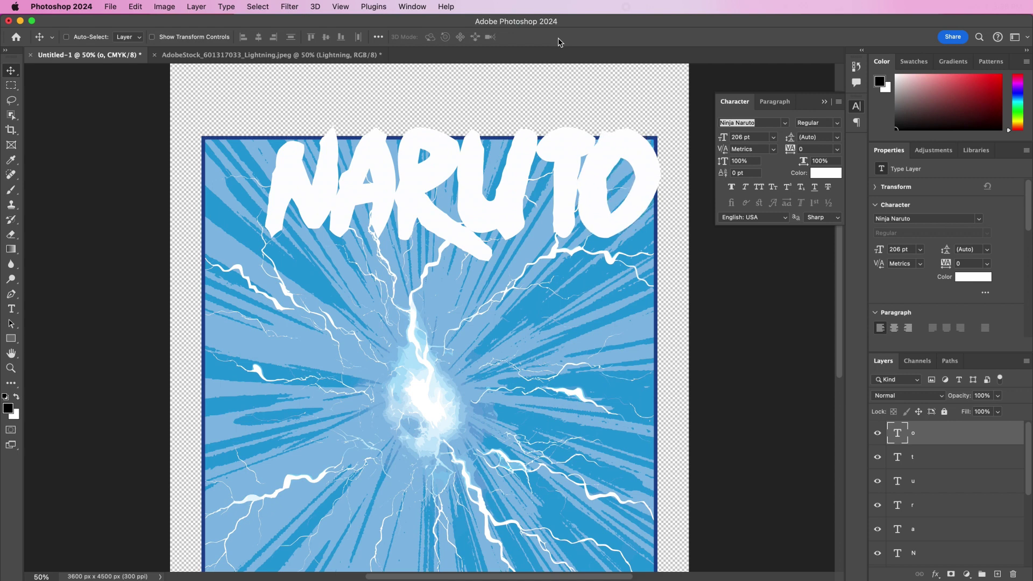
Select all six letter layers and move the NARUTO title left so it sits centered across the top of the blue frame
left_click(941, 557, "shift")
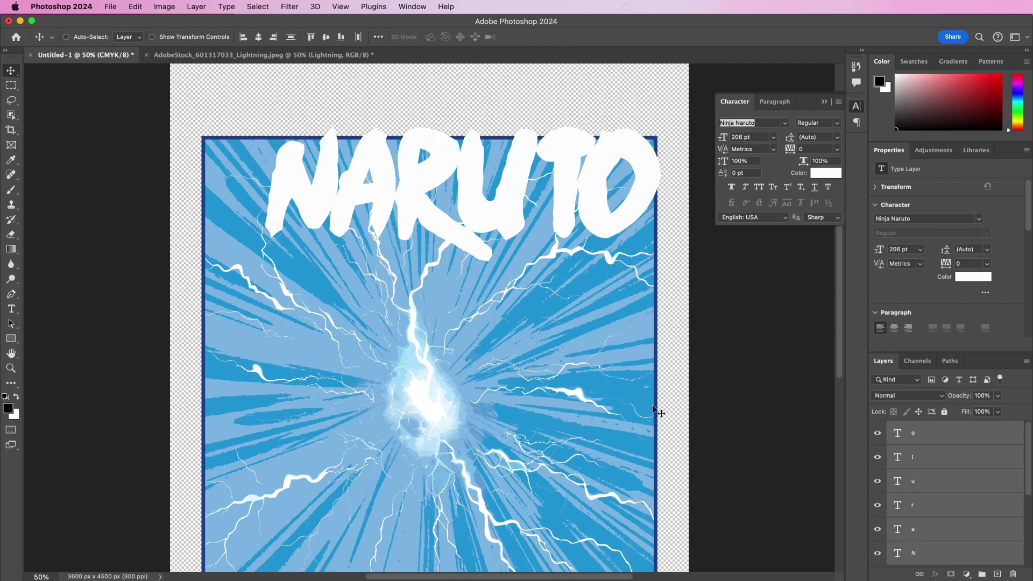
key("shift+Left")
key("shift+Left")
key("shift+Left")
key("shift+Left")
key("shift+Left")
key("shift+Left")
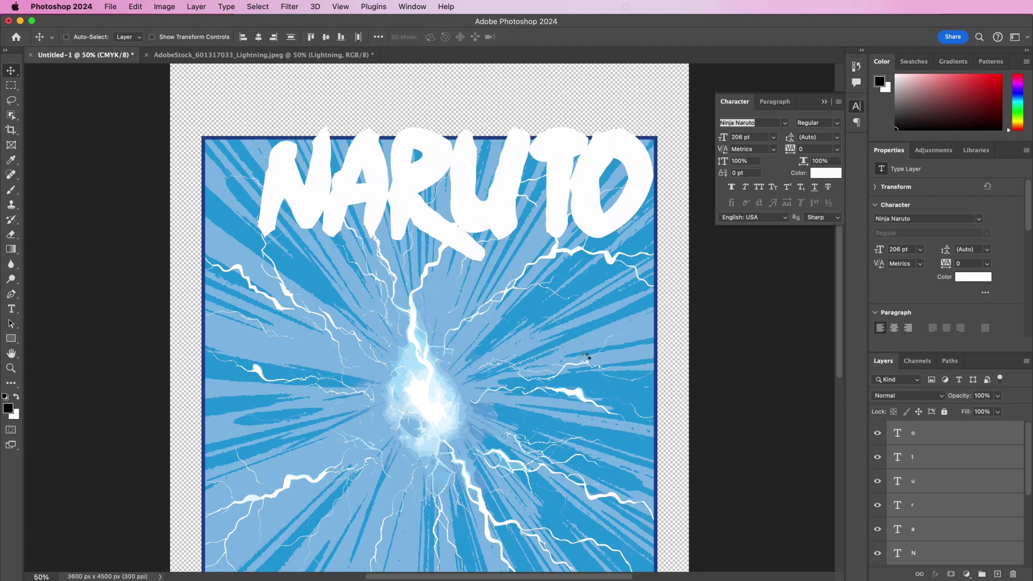
left_click_drag(565, 212, 542, 210)
Group the six letter layers and name the group "Naruto Text - 1"
left_click(982, 574)
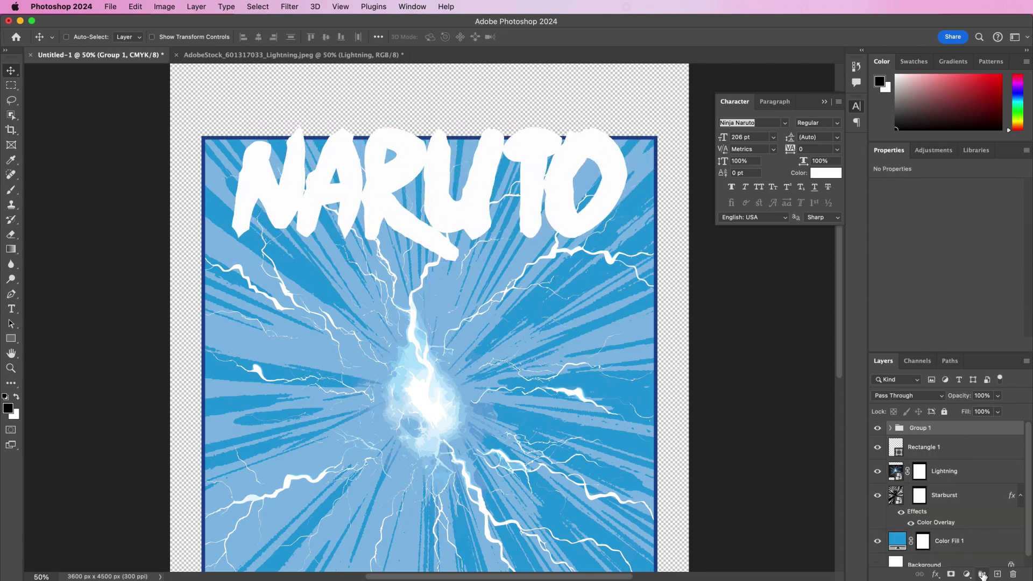
double_click(922, 428)
type("Naruto Text -")
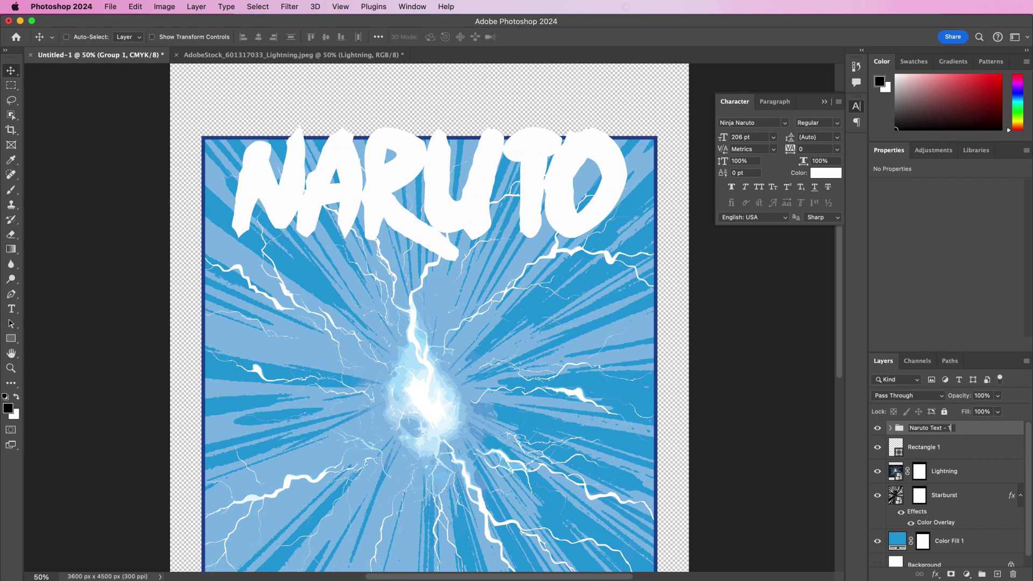
type(" 1")
key("Return")
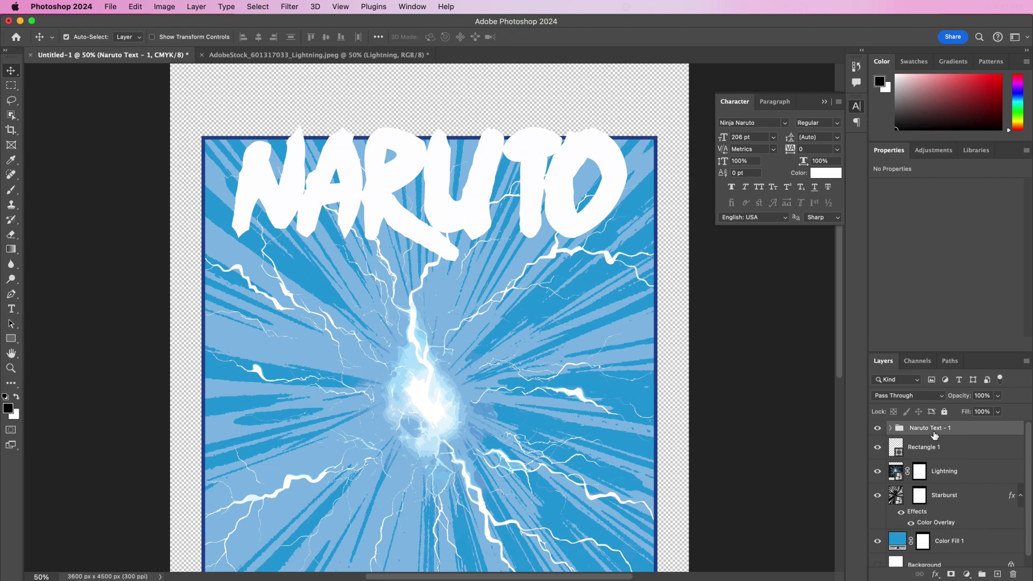
Duplicate the title group as "Naruto Text - 2", place it below "Naruto Text - 1", and hide it
key("super+j")
double_click(935, 428)
type("Naruto Text - 2")
key("Return")
left_click_drag(959, 441, 963, 453)
left_click(877, 442)
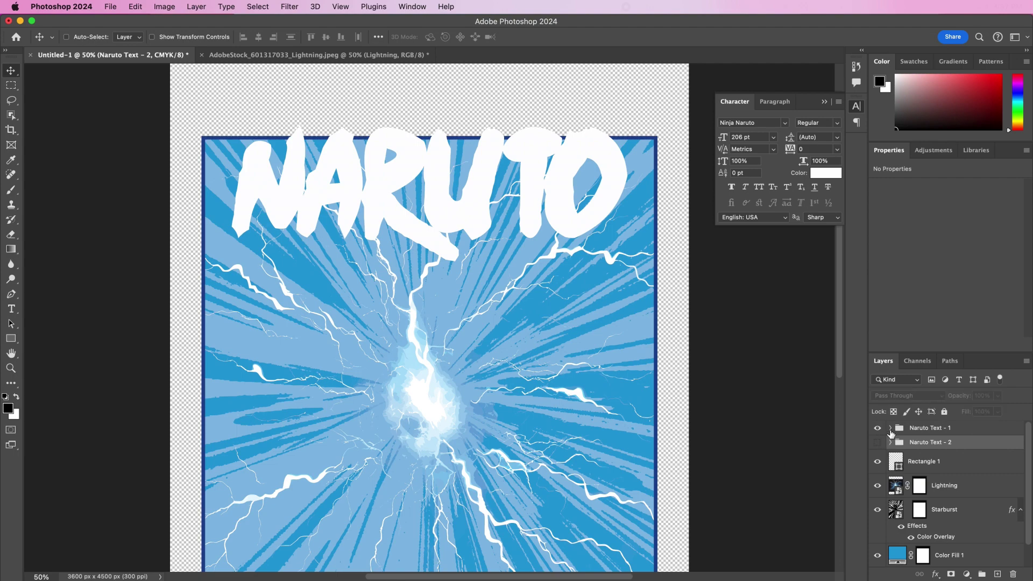
Add a Gradient Overlay layer style to the N letter inside the "Naruto Text - 1" group
left_click(891, 428)
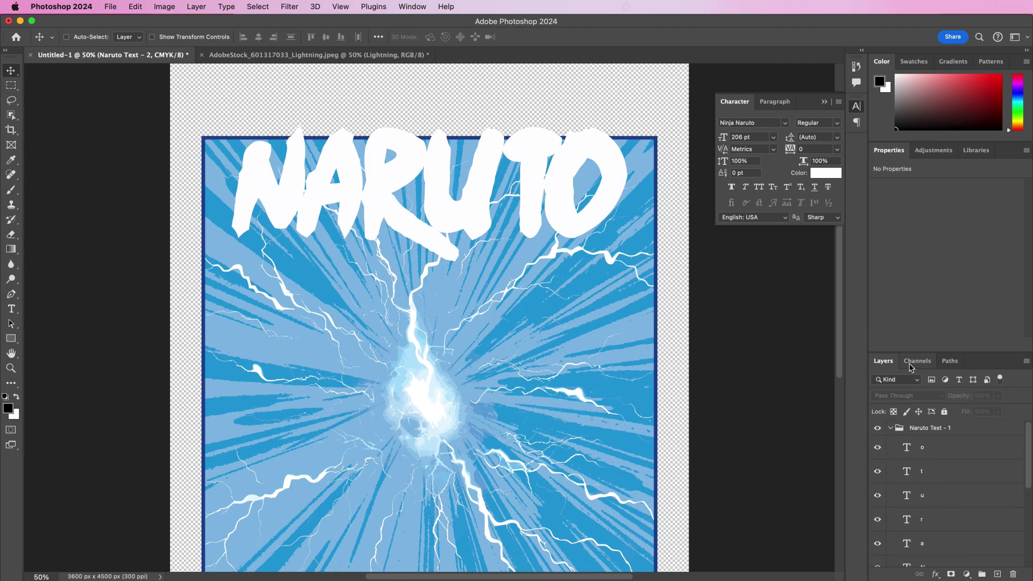
left_click_drag(909, 350, 909, 253)
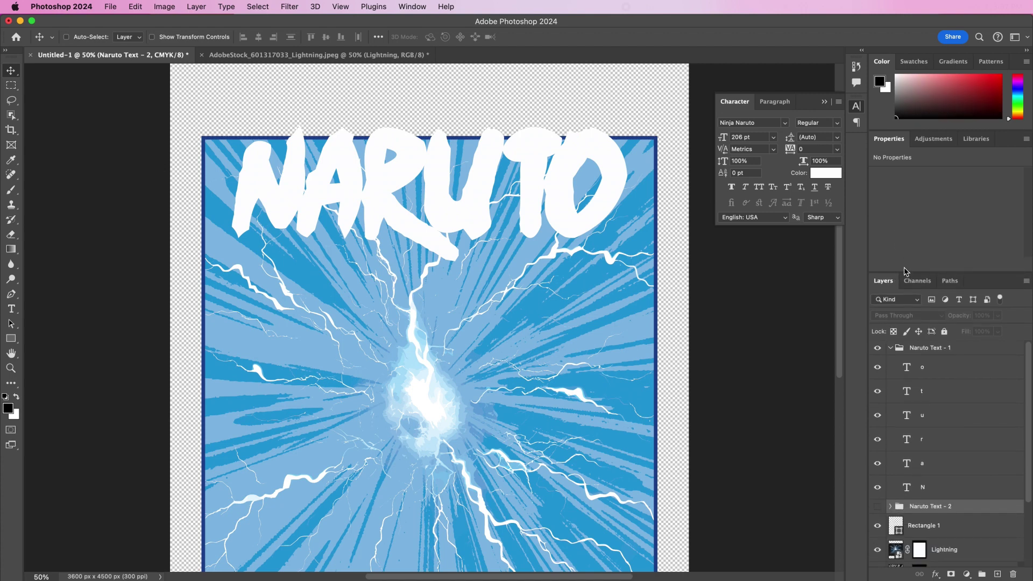
left_click(951, 491)
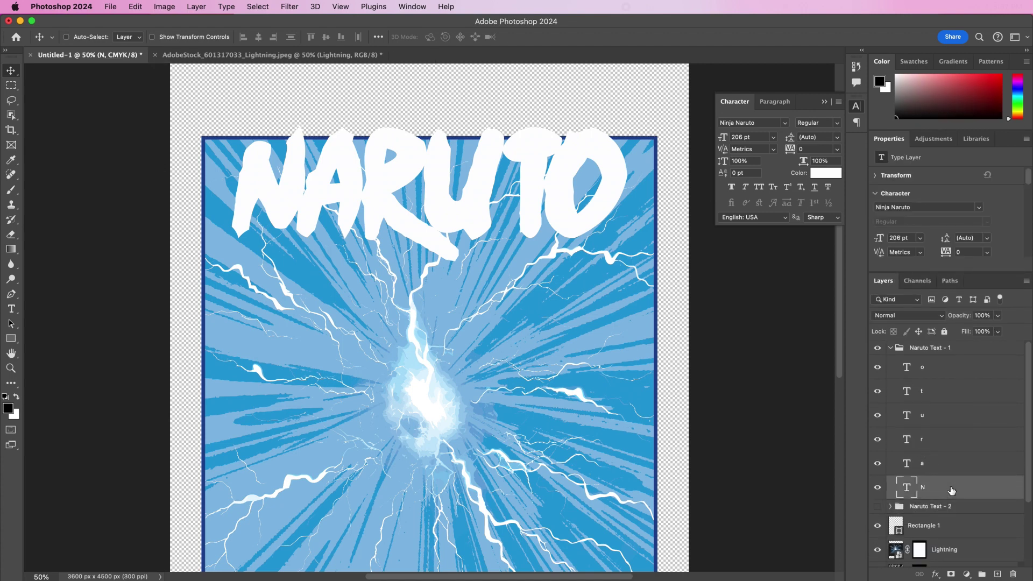
double_click(951, 491)
left_click_drag(565, 180, 474, 267)
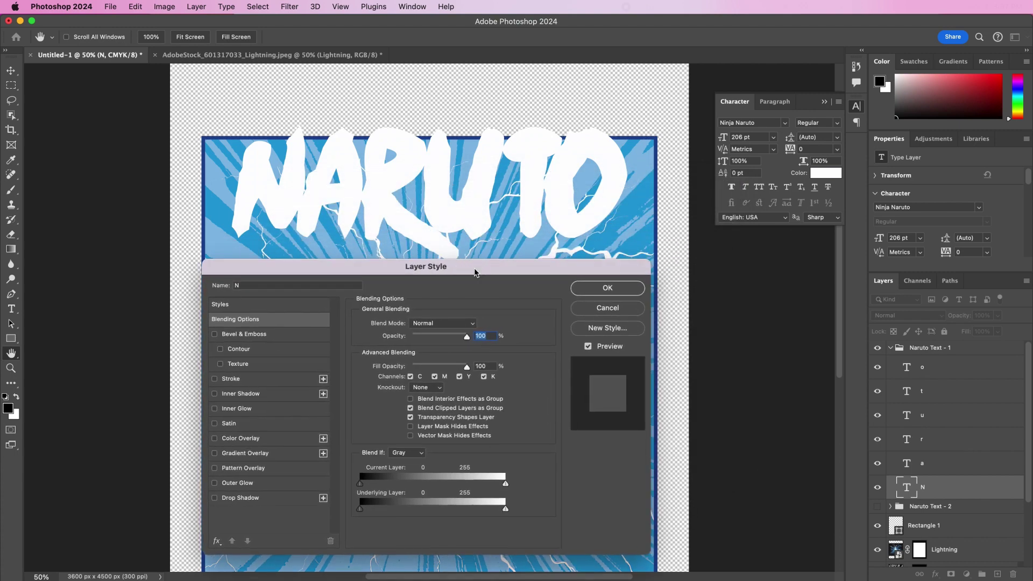
left_click(264, 454)
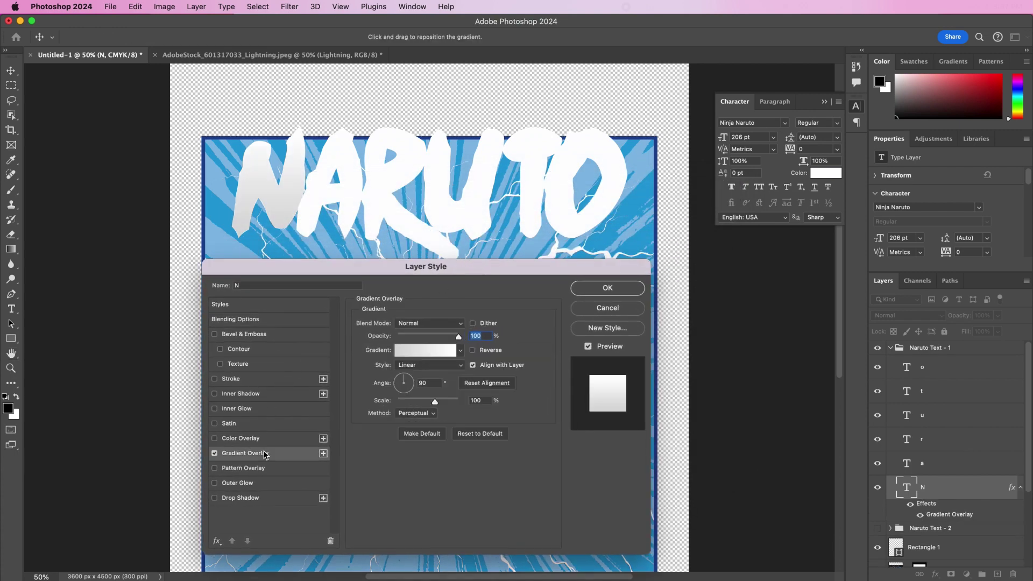
Set the starting color stop of the N's overlay gradient to a golden orange
left_click(402, 350)
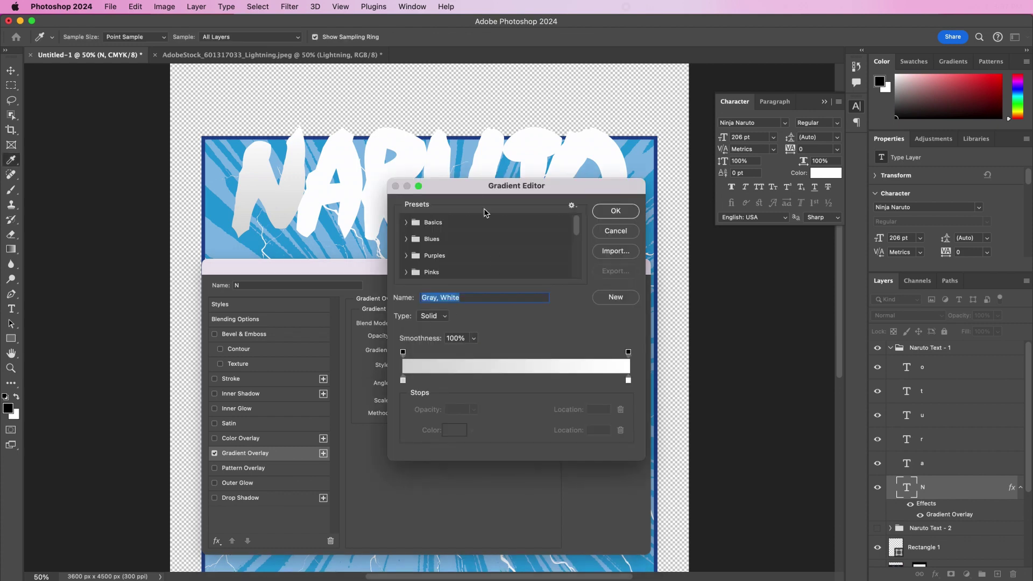
left_click_drag(474, 189, 551, 266)
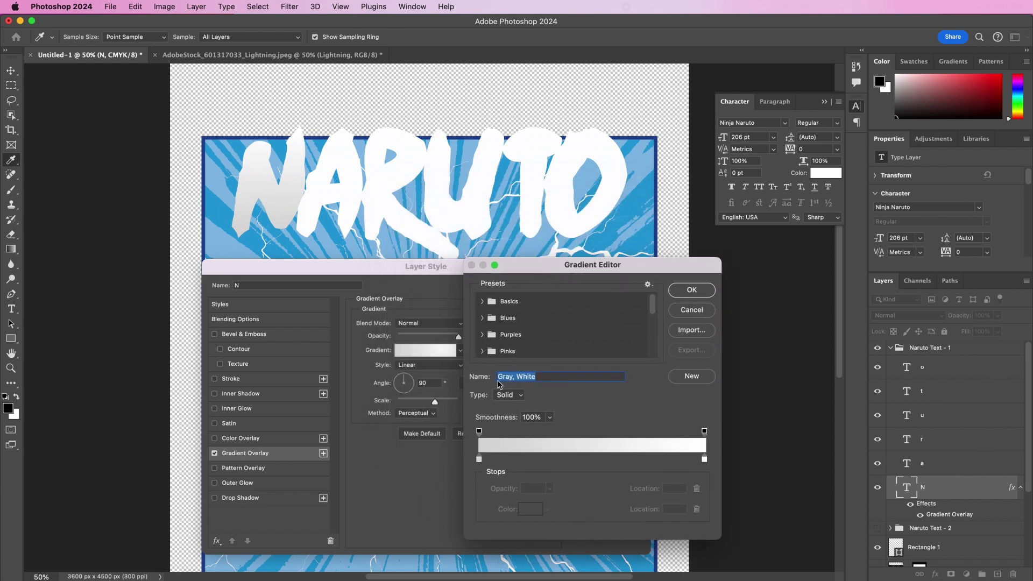
left_click(480, 460)
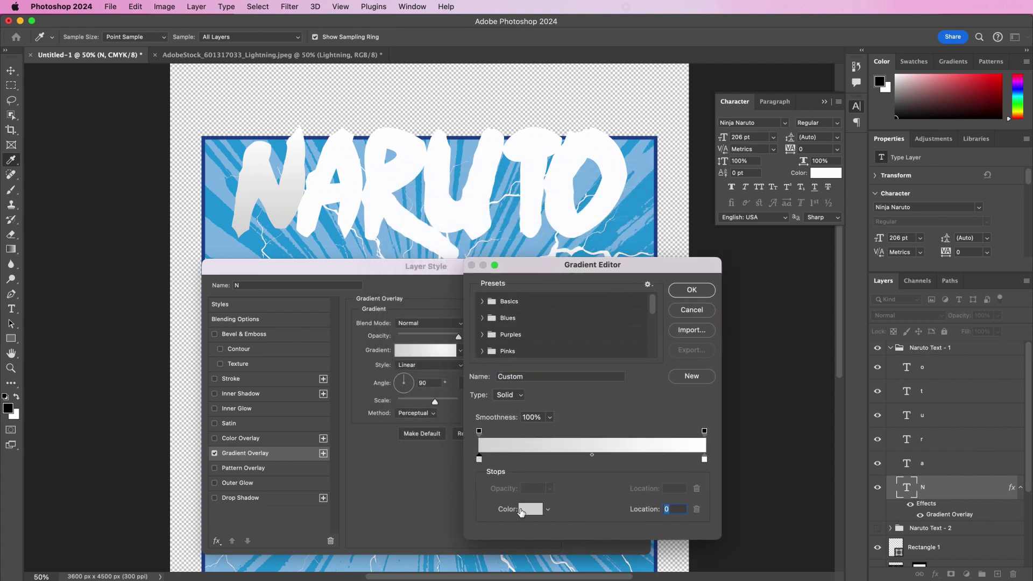
left_click(529, 509)
left_click(581, 415)
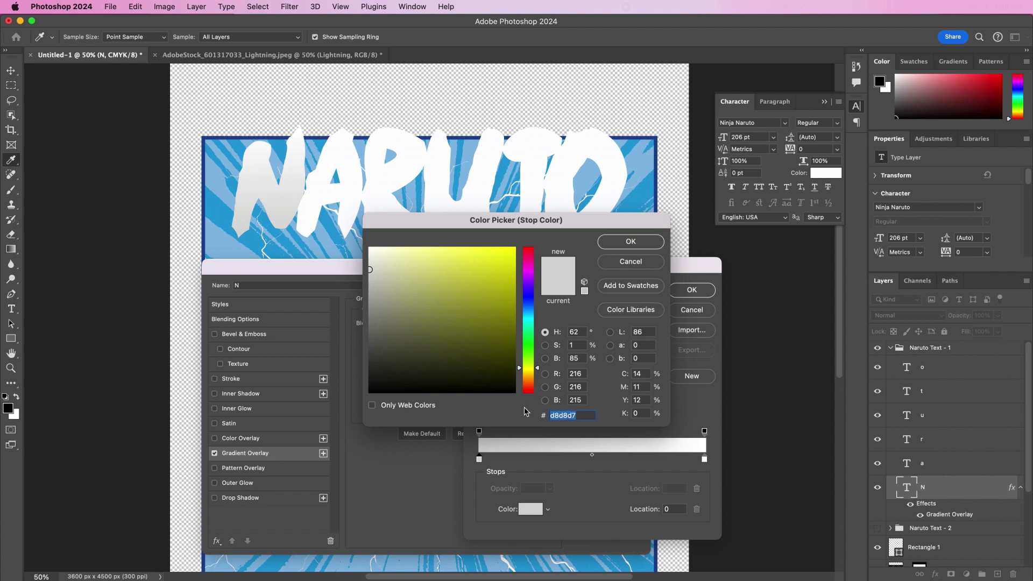
type("f9")
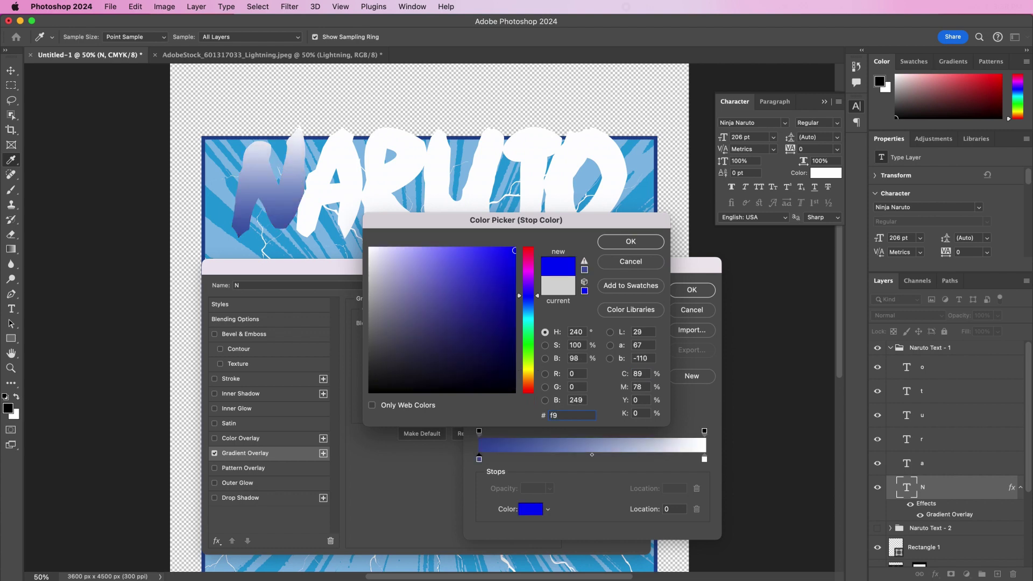
type("b")
type("42c")
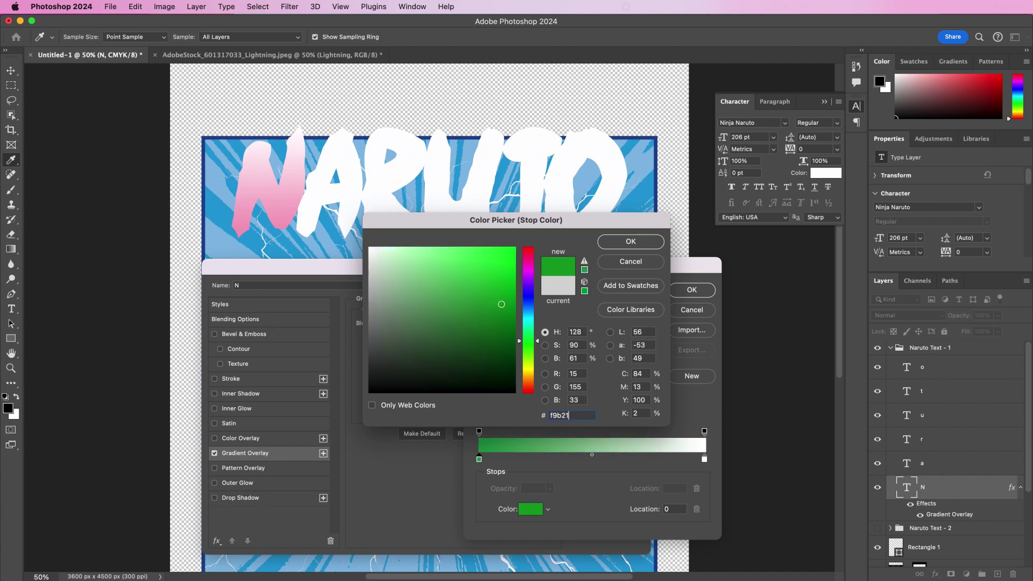
key("Return")
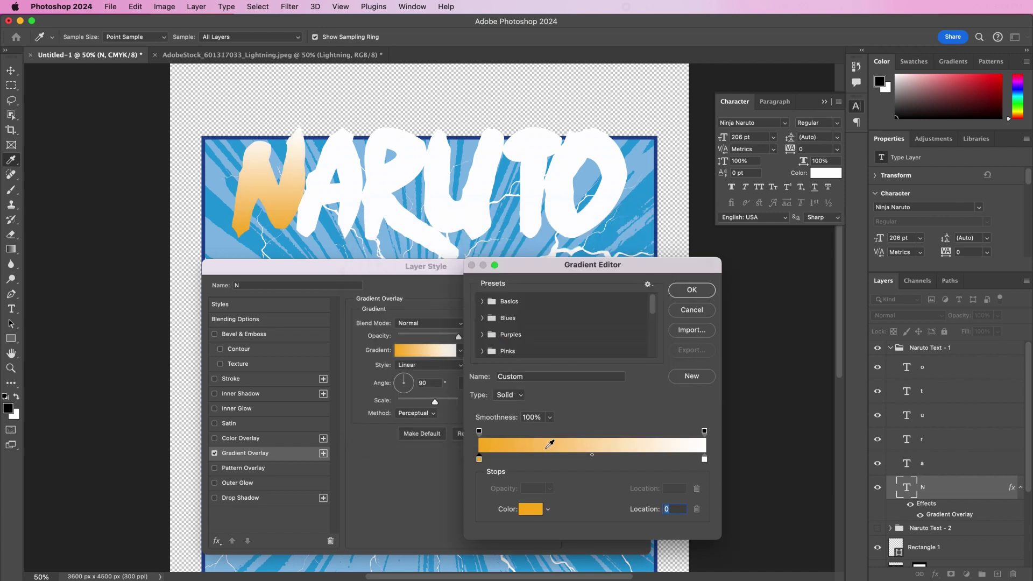
Set the end color stop of the N's overlay gradient to red (e52225)
left_click(705, 461)
left_click(531, 509)
left_click(550, 415)
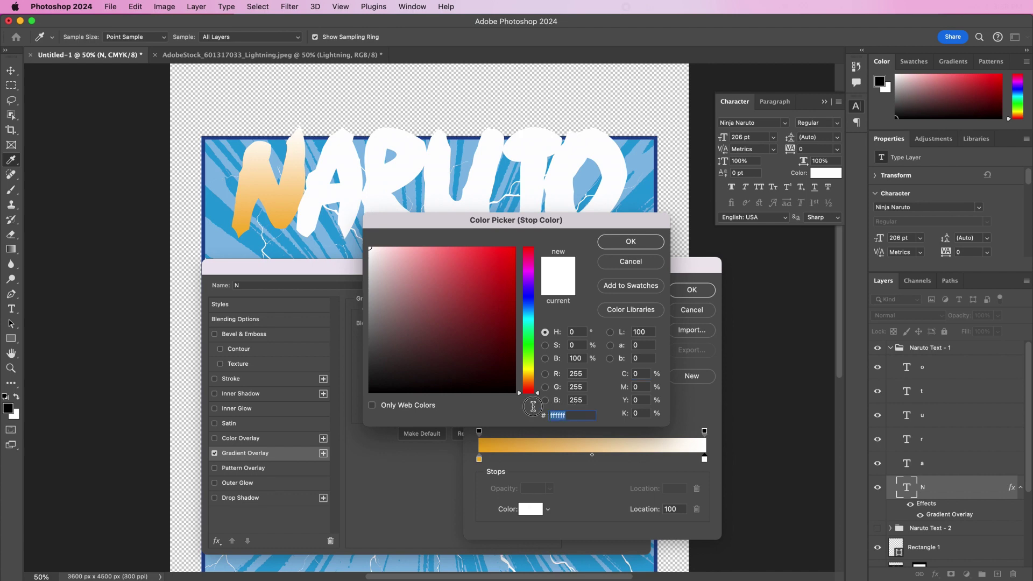
type("e")
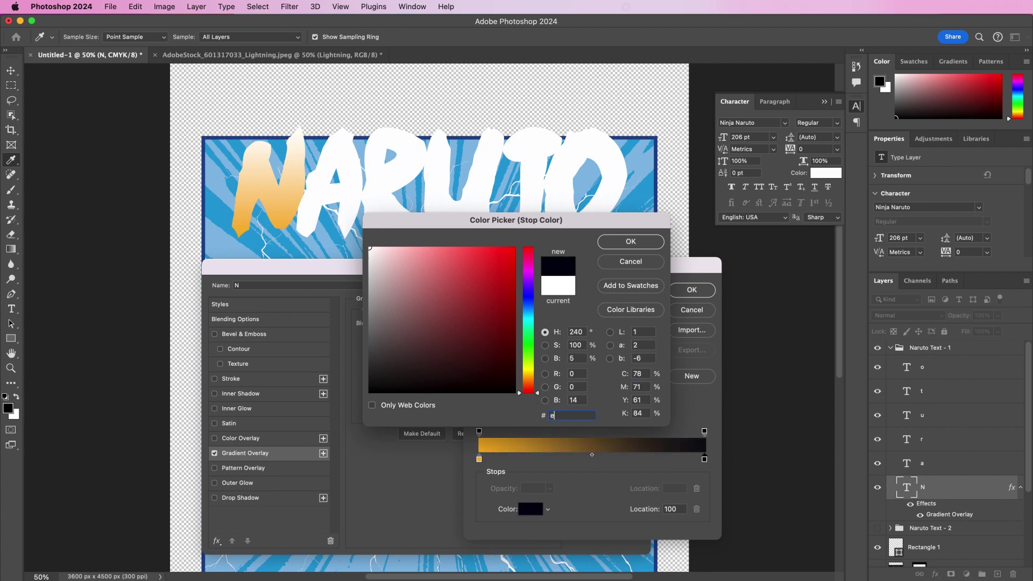
type("5")
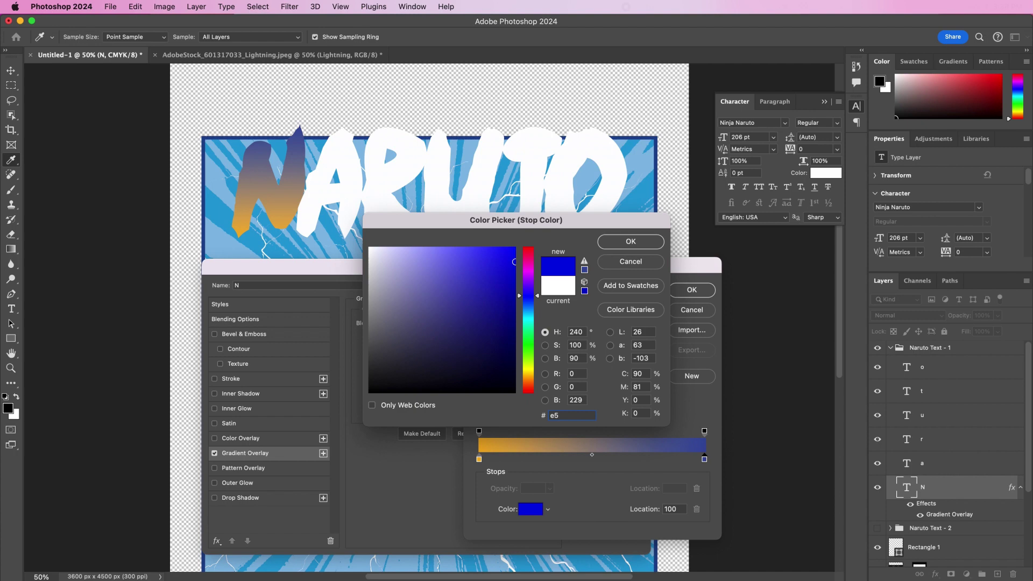
type("2225")
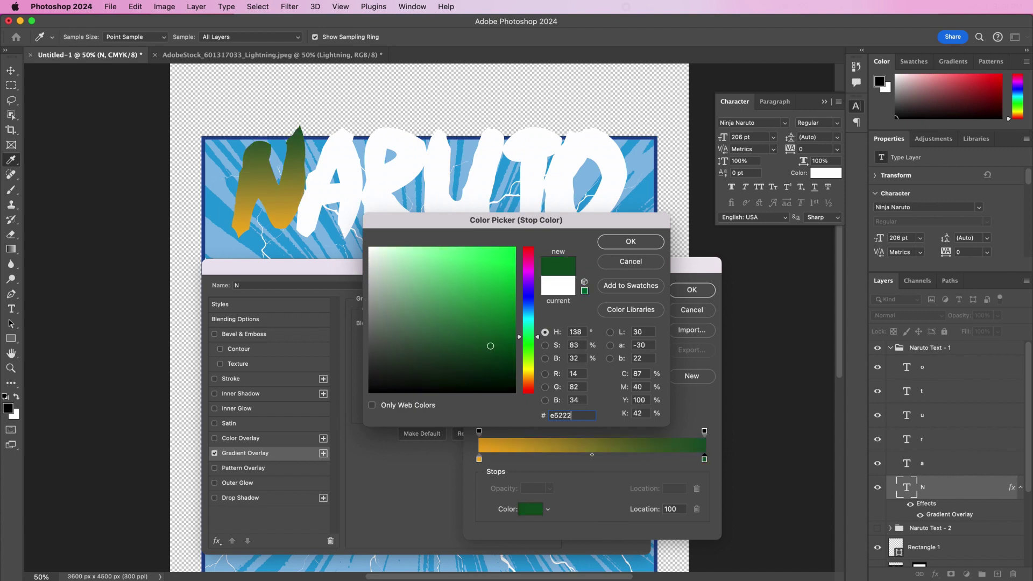
key("Return")
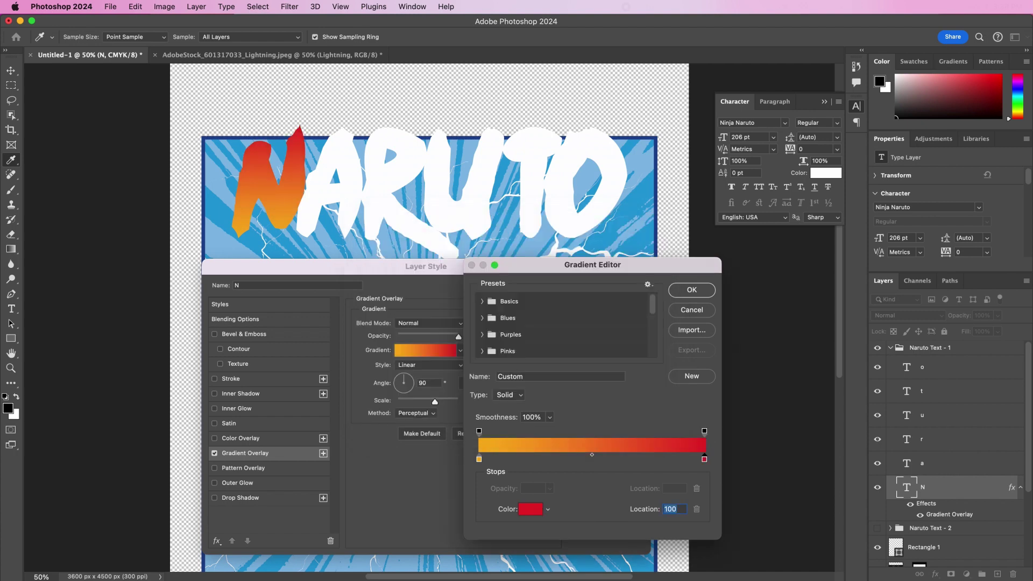
Accept the edited gradient and set the N's Gradient Overlay angle to 0 degrees
key("Return")
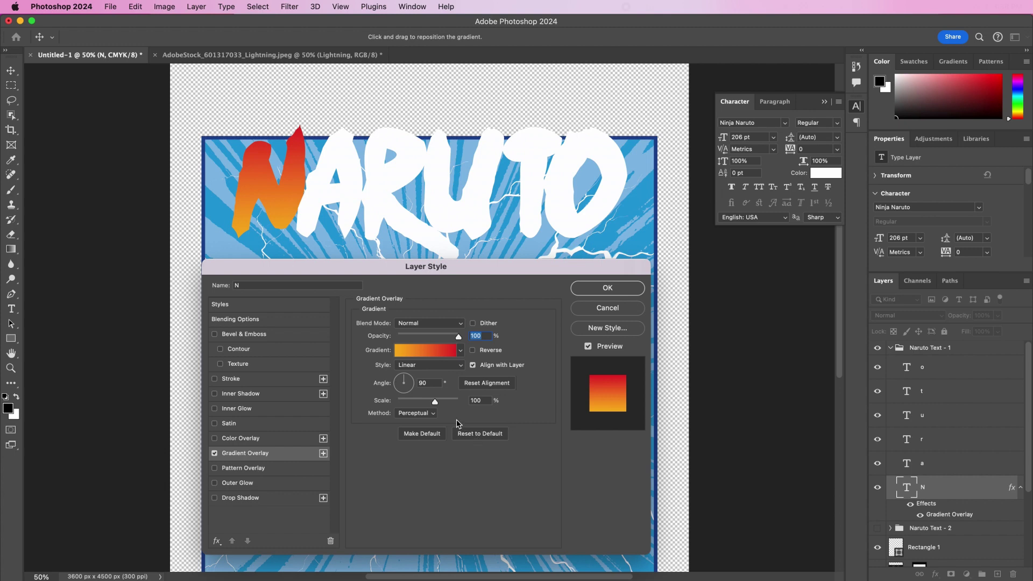
double_click(425, 383)
type("0")
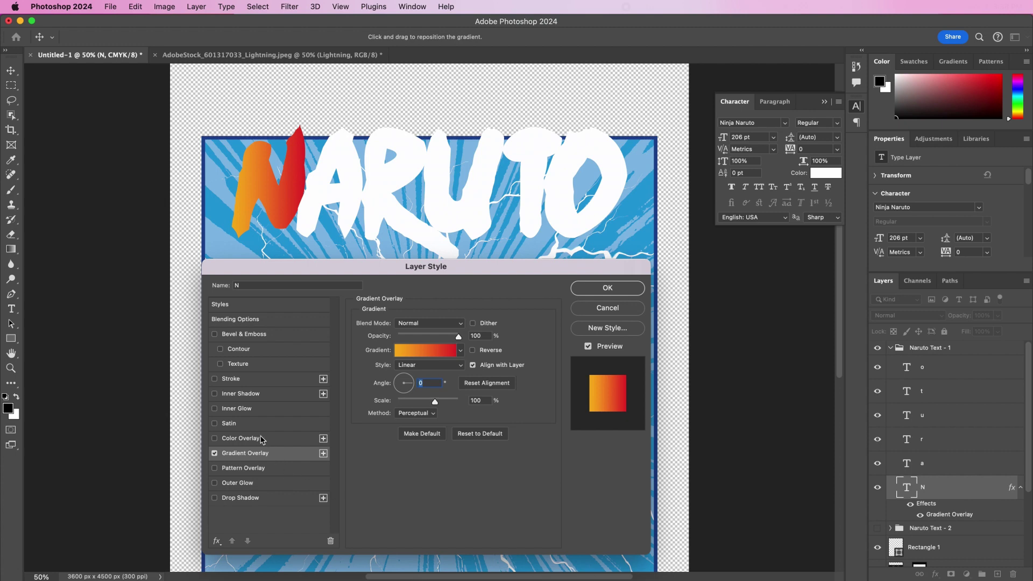
Add a 12 px white (ffffff) Stroke with inside position to the N letter and apply its layer style
left_click(231, 379)
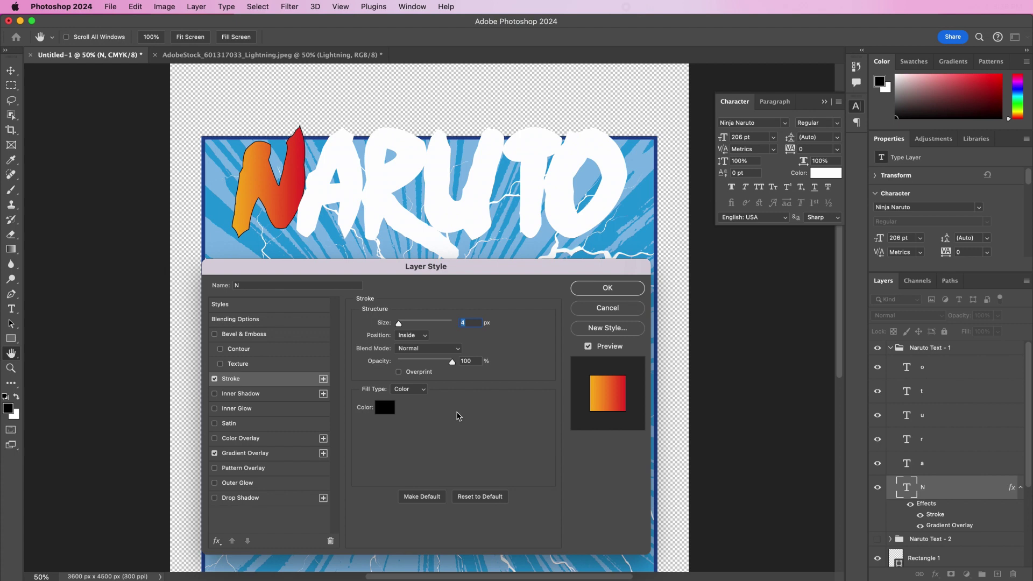
type("12")
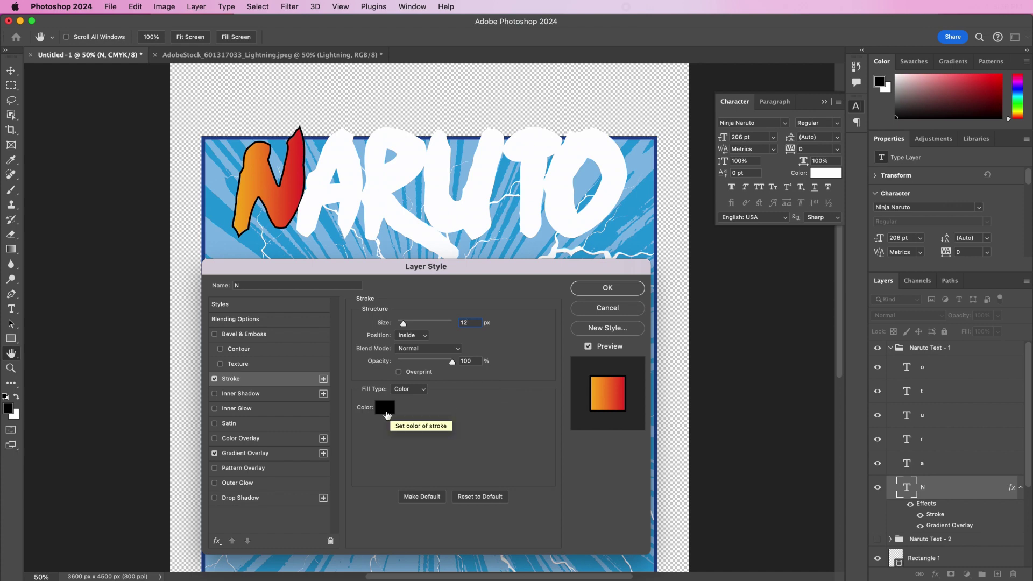
left_click(385, 409)
left_click_drag(381, 269, 356, 233)
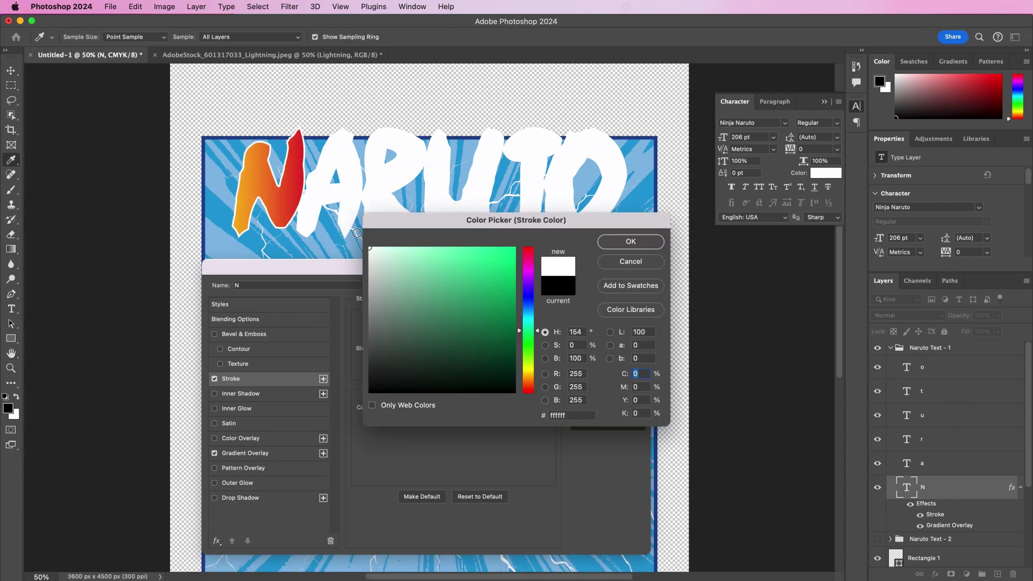
left_click(617, 250)
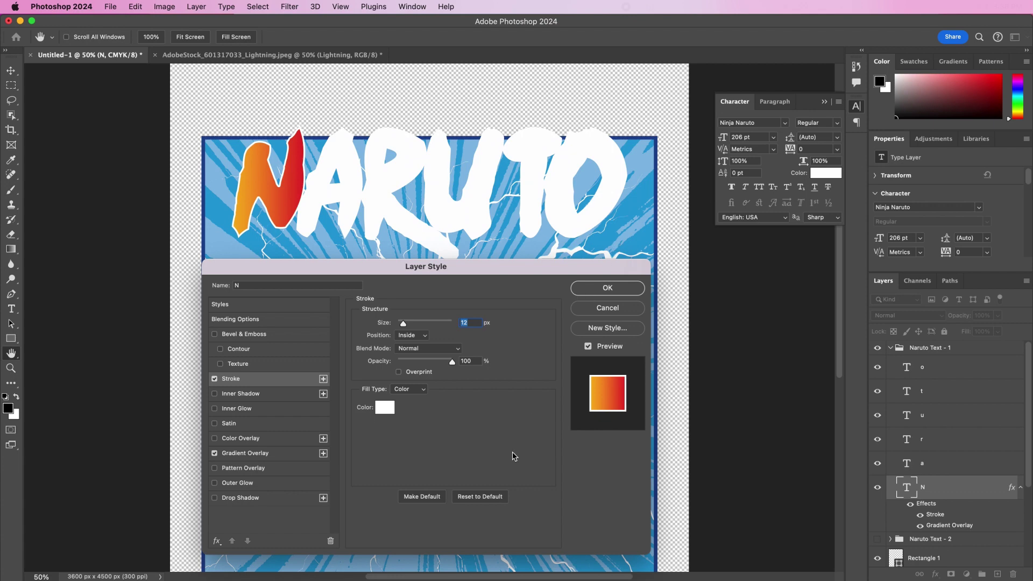
left_click(589, 294)
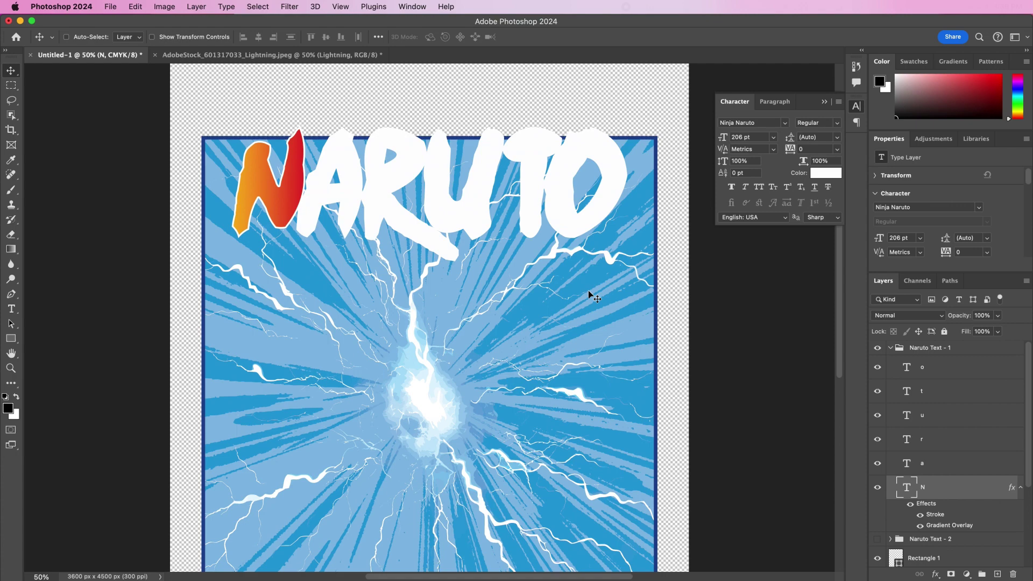
Copy the N's layer style and paste it onto the a, r, u, t and o letters in "Naruto Text - 1"
right_click(948, 489)
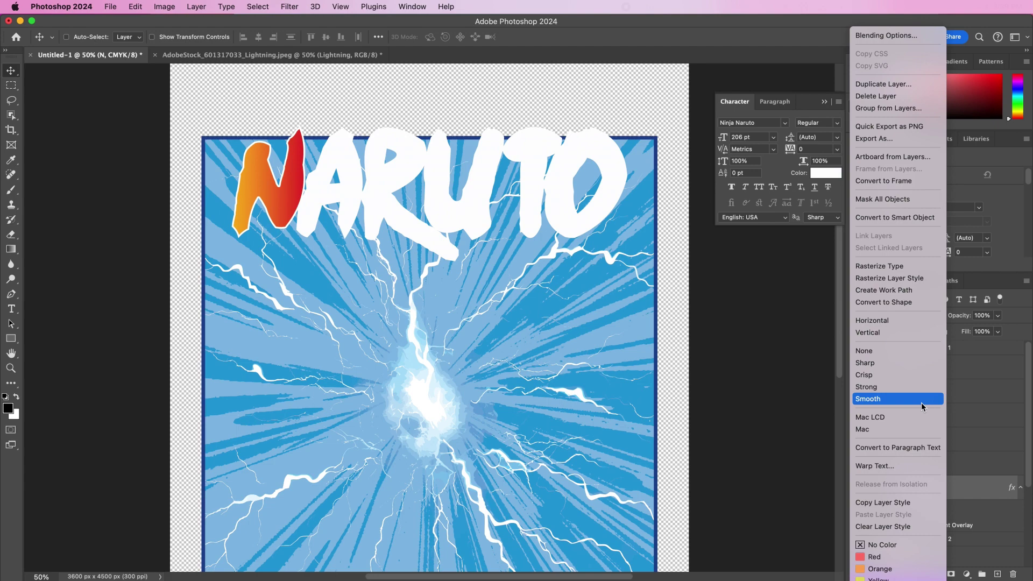
left_click(915, 502)
left_click(940, 469)
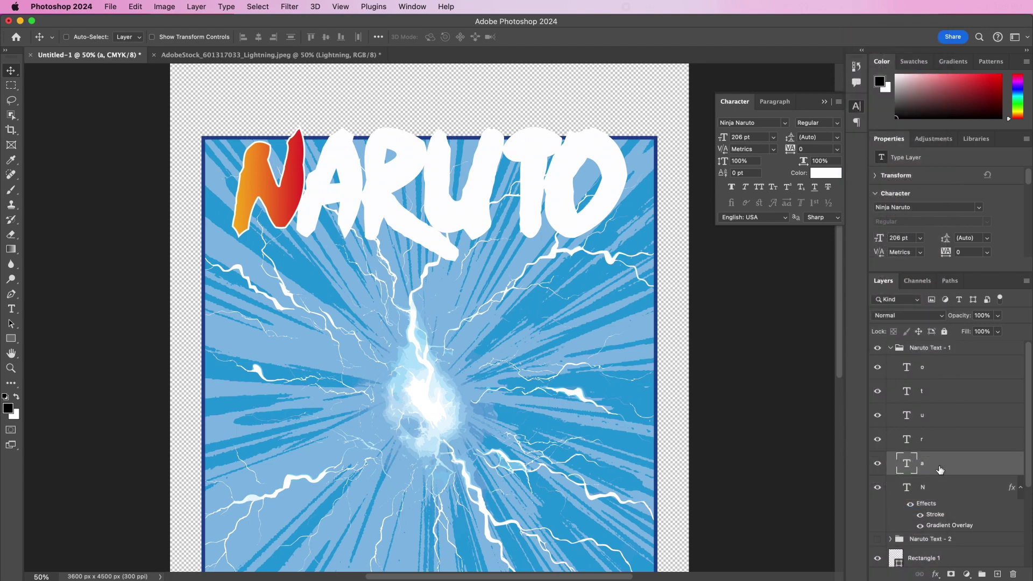
left_click(941, 371, "shift")
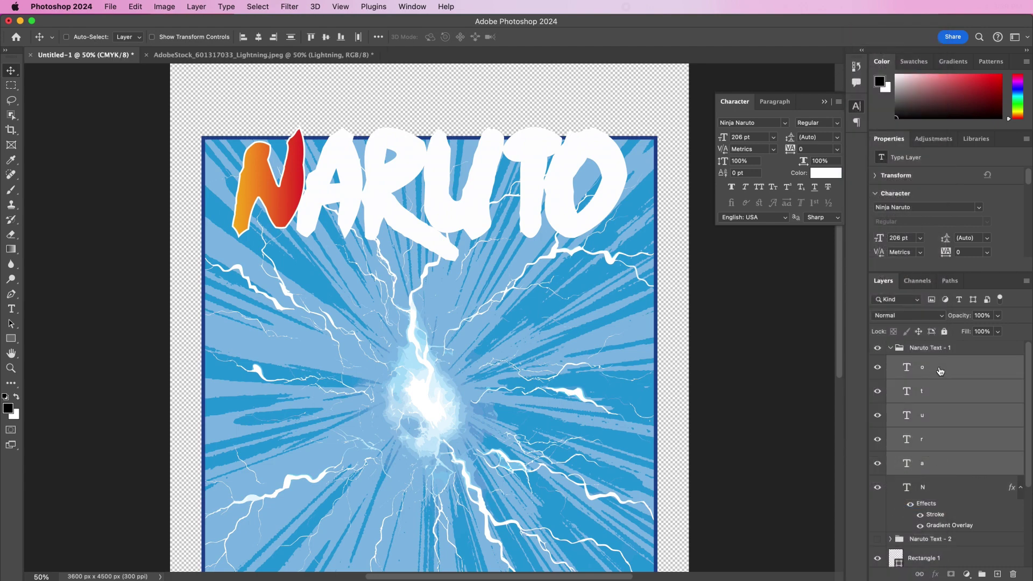
right_click(940, 371)
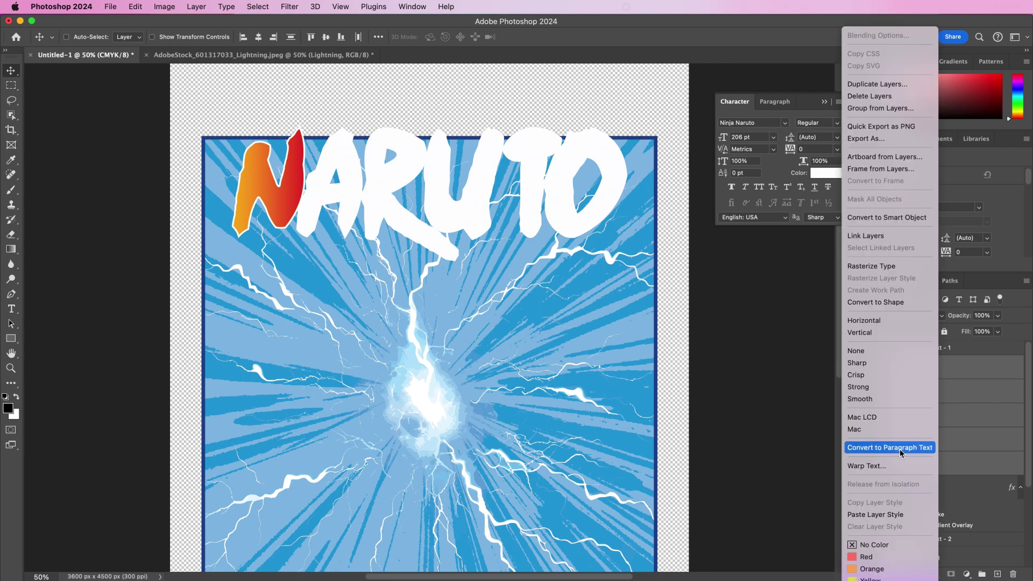
left_click(885, 514)
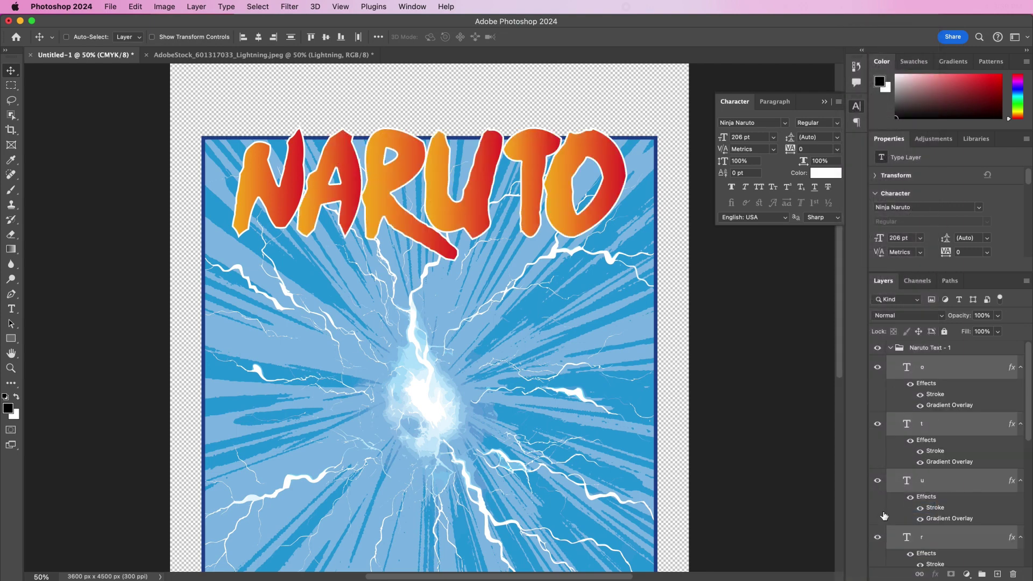
Collapse the "Naruto Text - 1" group and add a 22 px Stroke positioned outside to the whole group
left_click(891, 348)
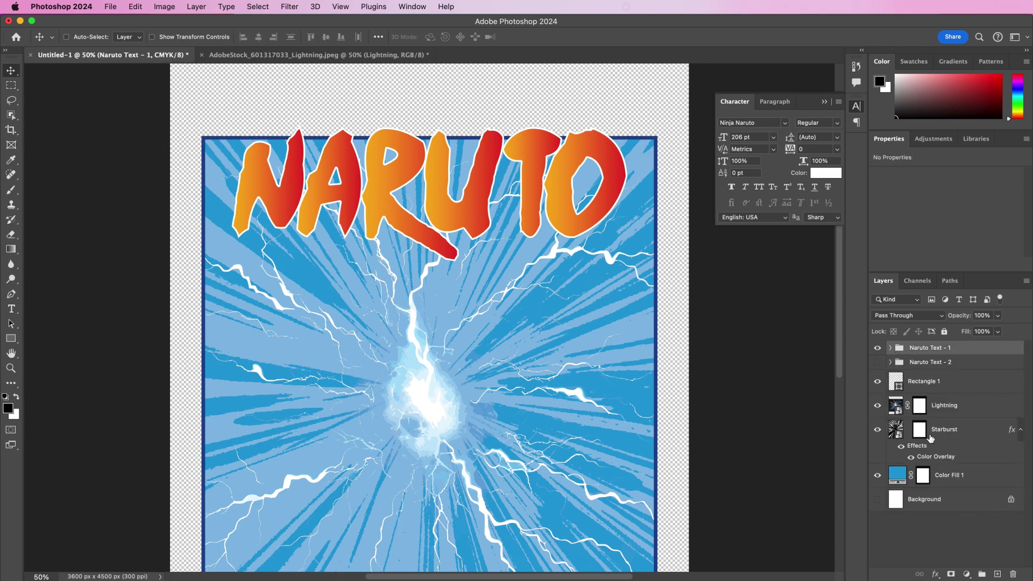
double_click(967, 350)
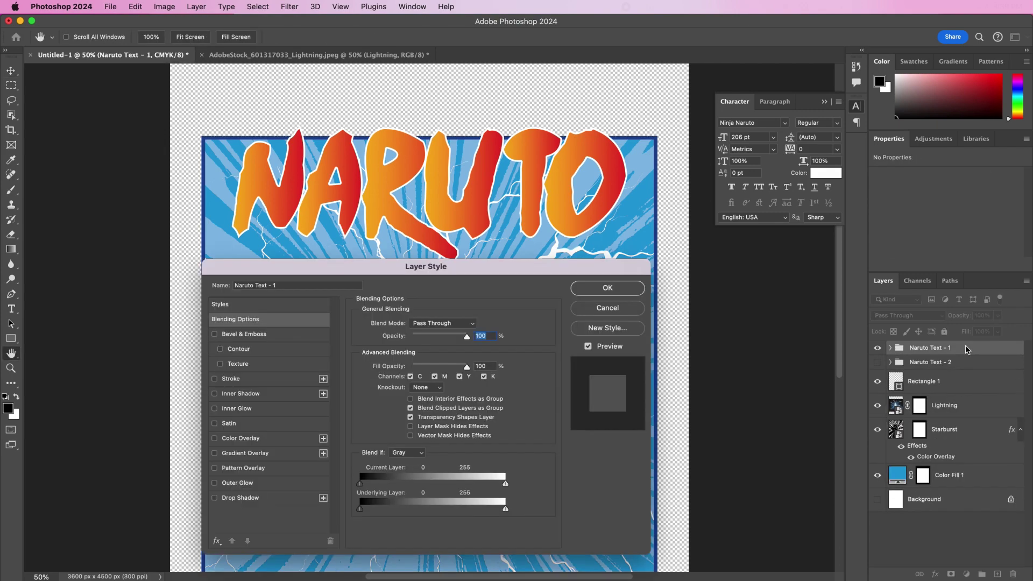
left_click(285, 380)
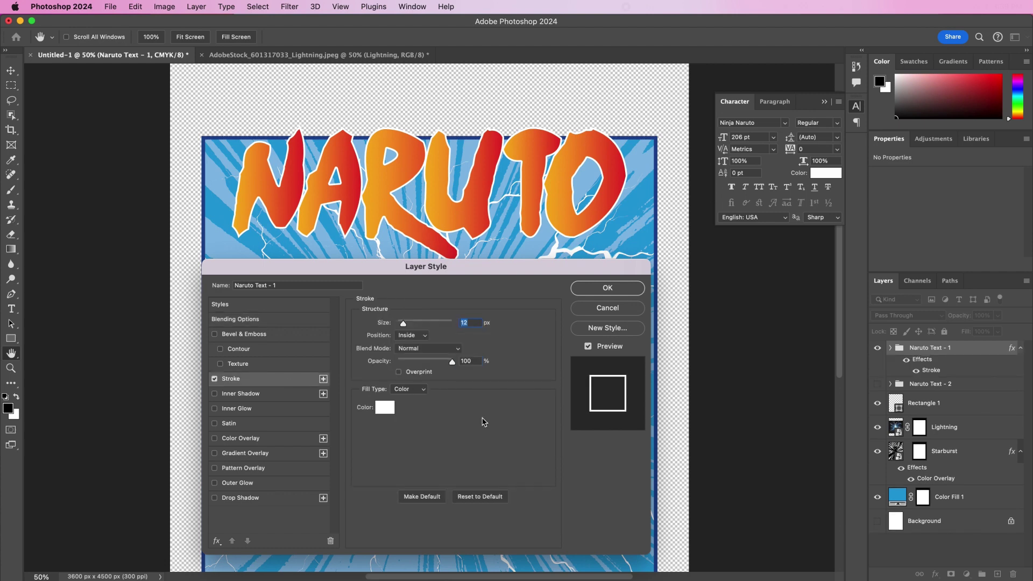
type("22")
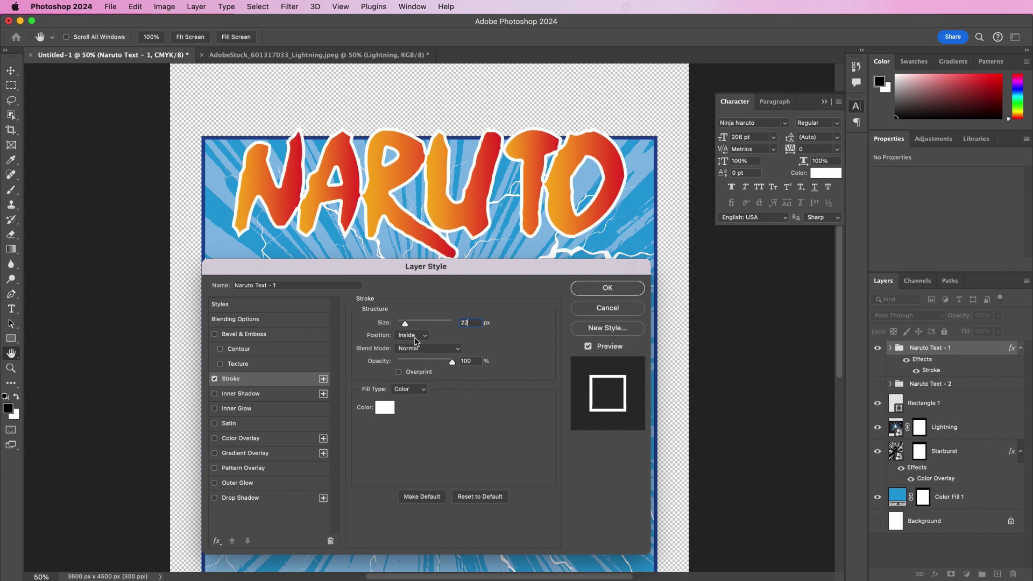
left_click(412, 336)
left_click(412, 325)
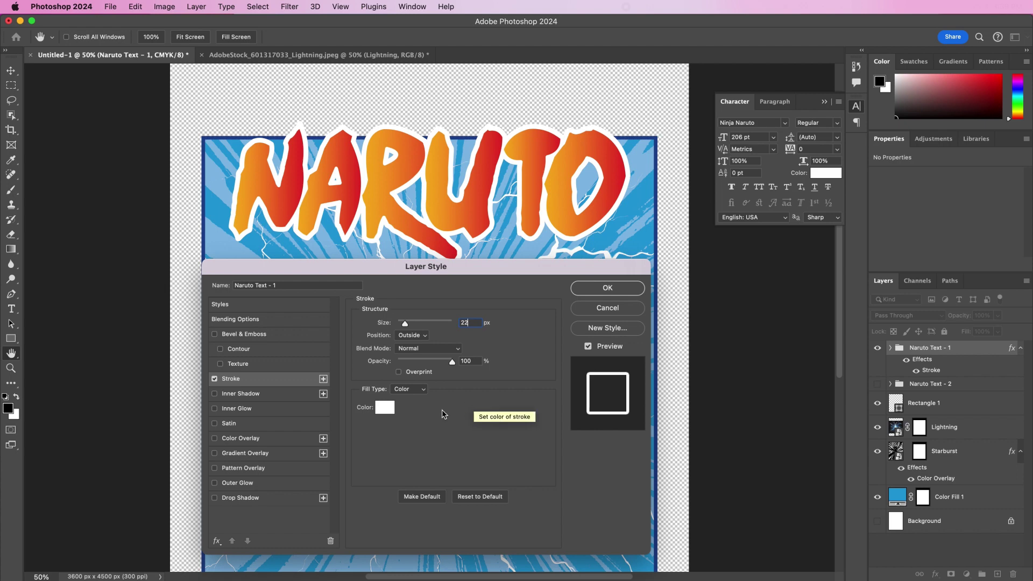
Set the group's stroke color to dark blue 204393 and apply the layer style
left_click(390, 408)
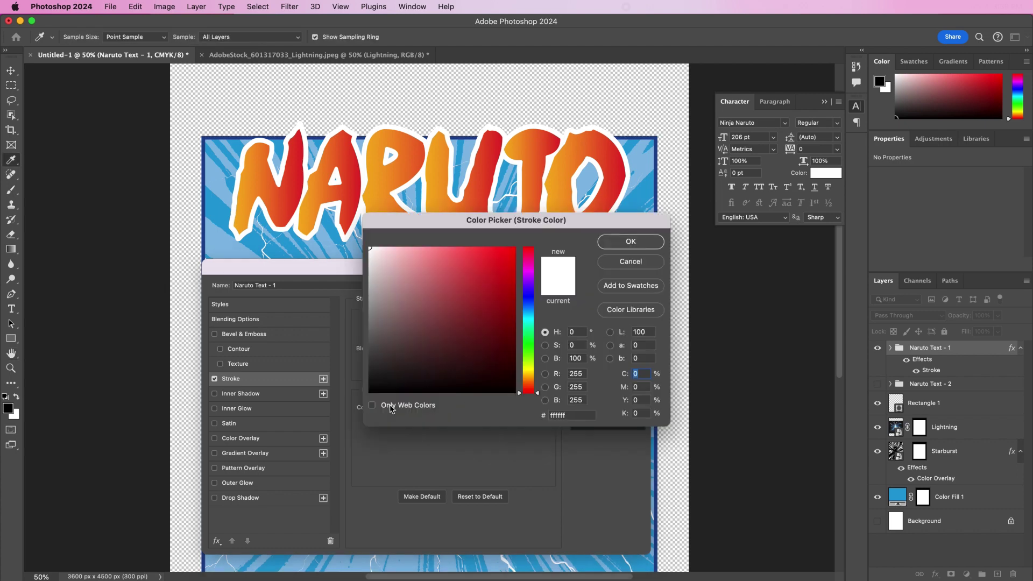
double_click(577, 414)
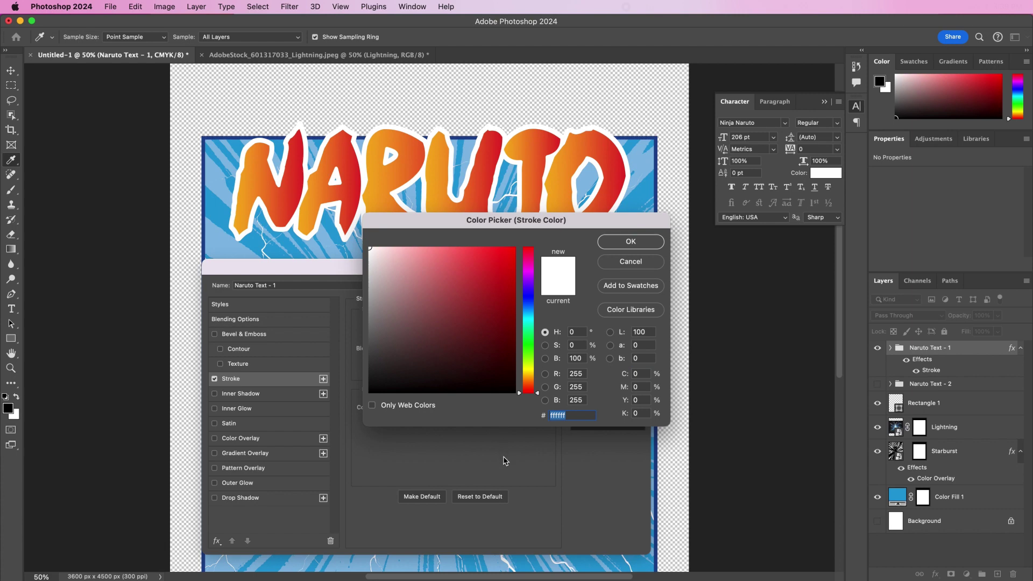
type("2")
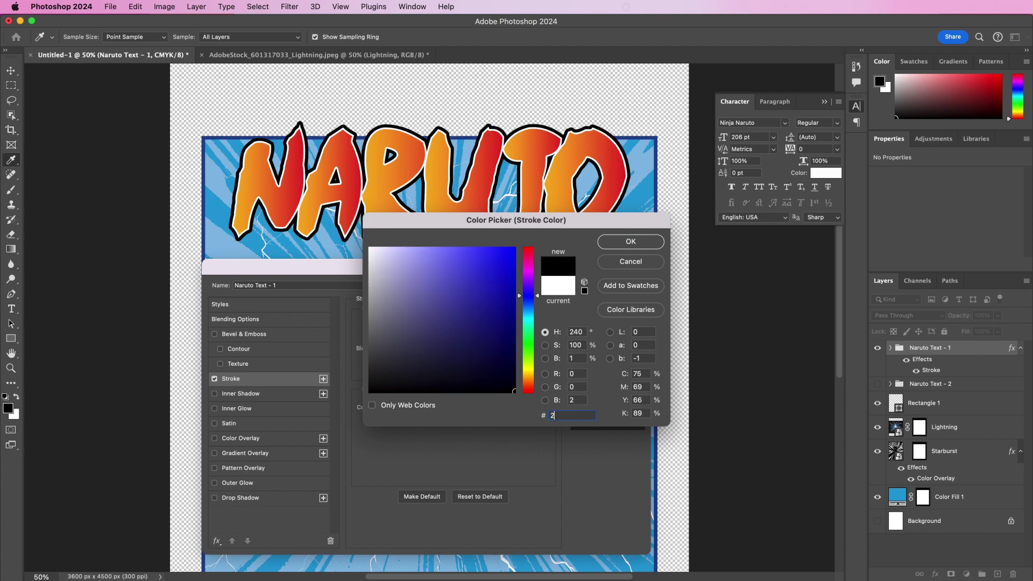
type("04393")
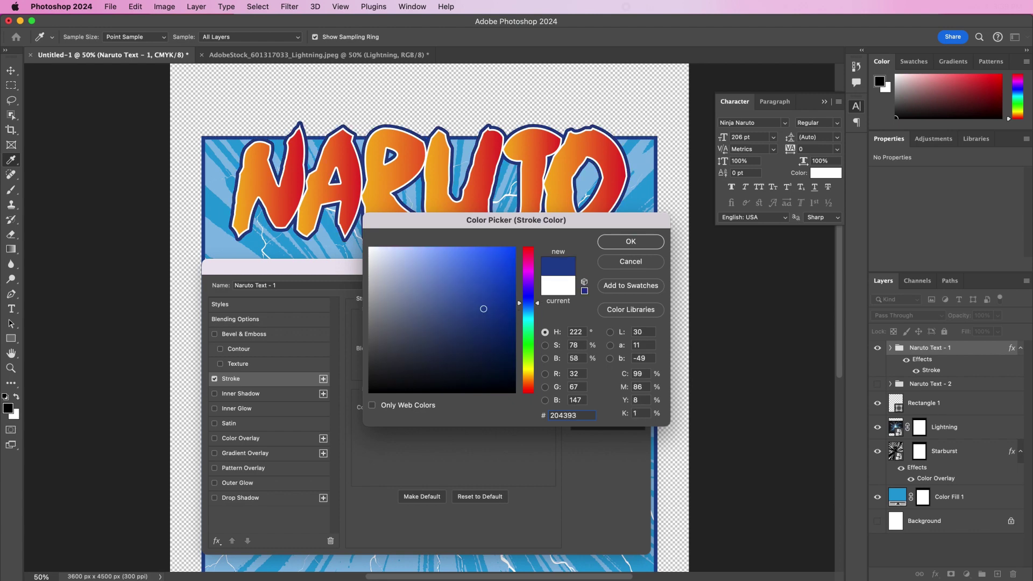
left_click(614, 246)
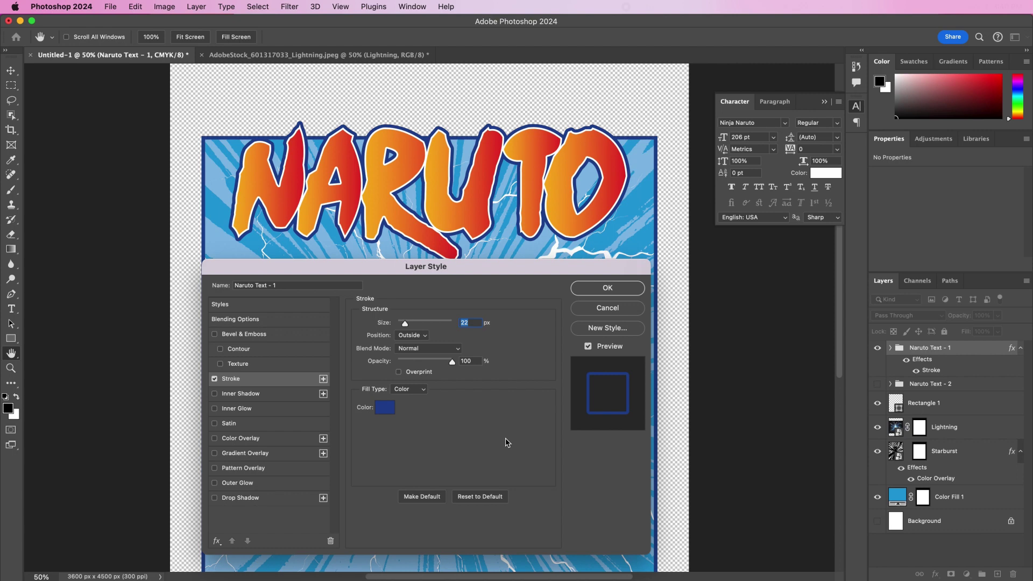
left_click(584, 289)
Show the "Naruto Text - 2" group and set the text color of all six of its letters to dark blue 204592
left_click(878, 385)
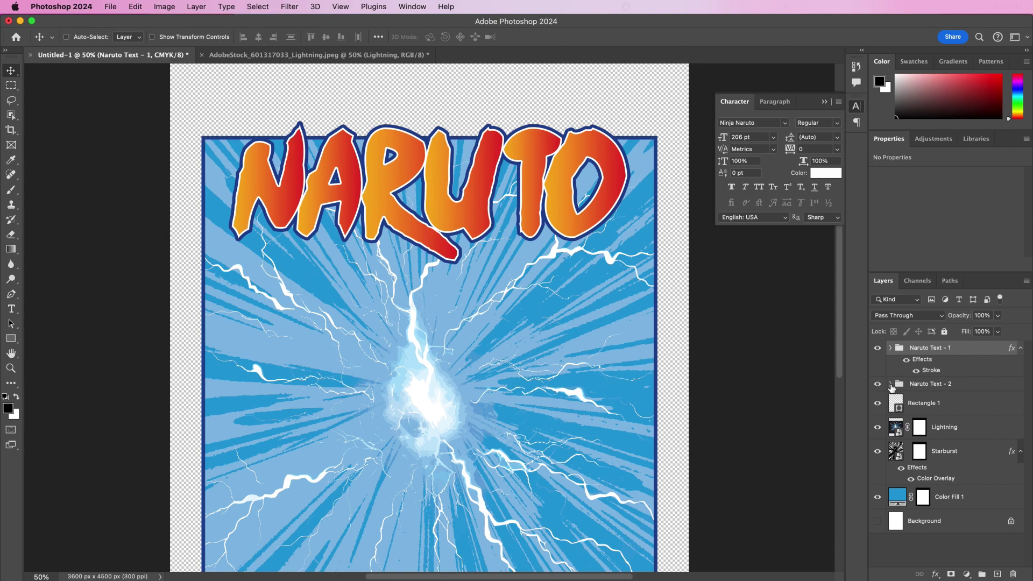
left_click(890, 384)
left_click(934, 408)
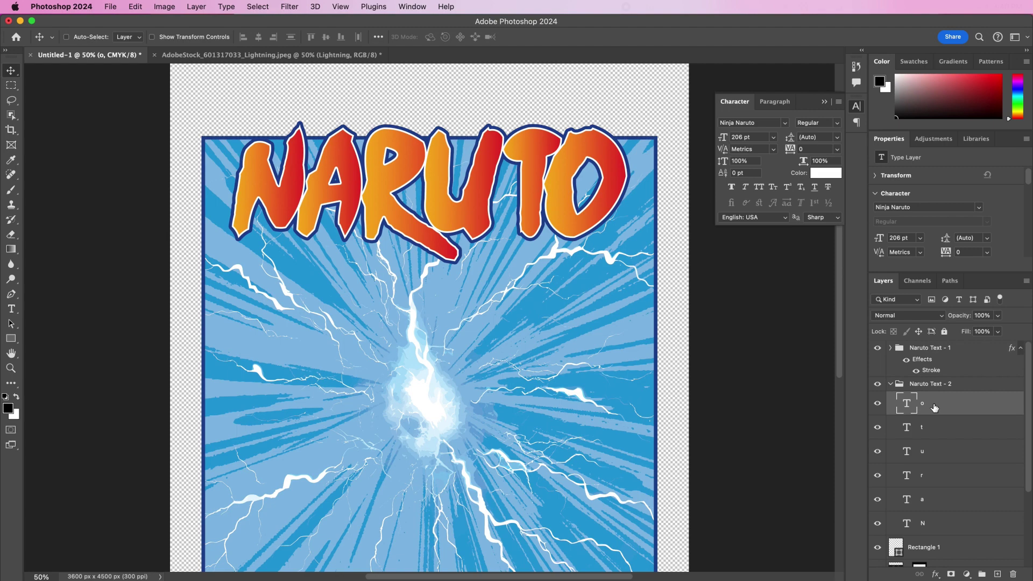
left_click(939, 527, "shift")
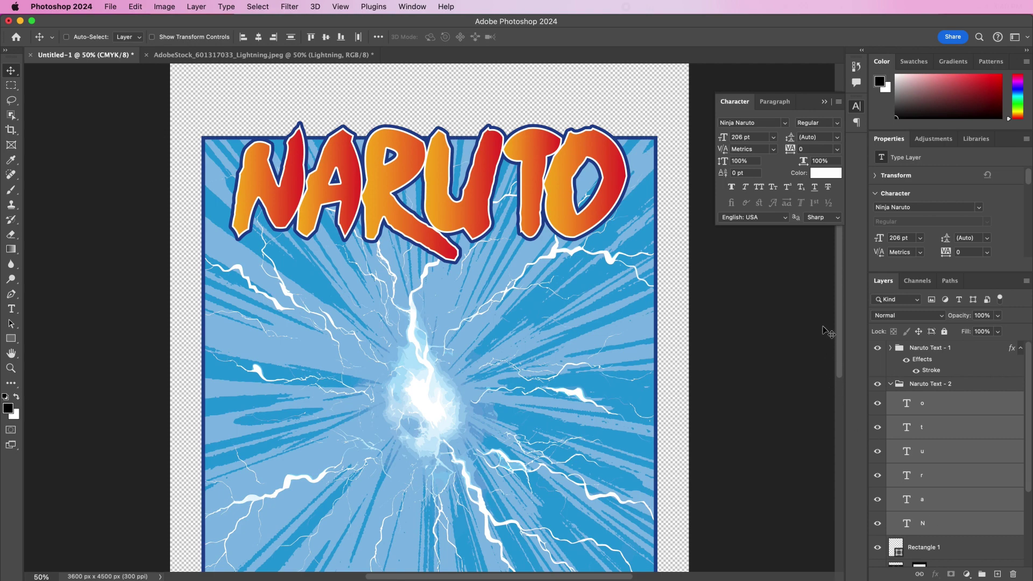
left_click(819, 173)
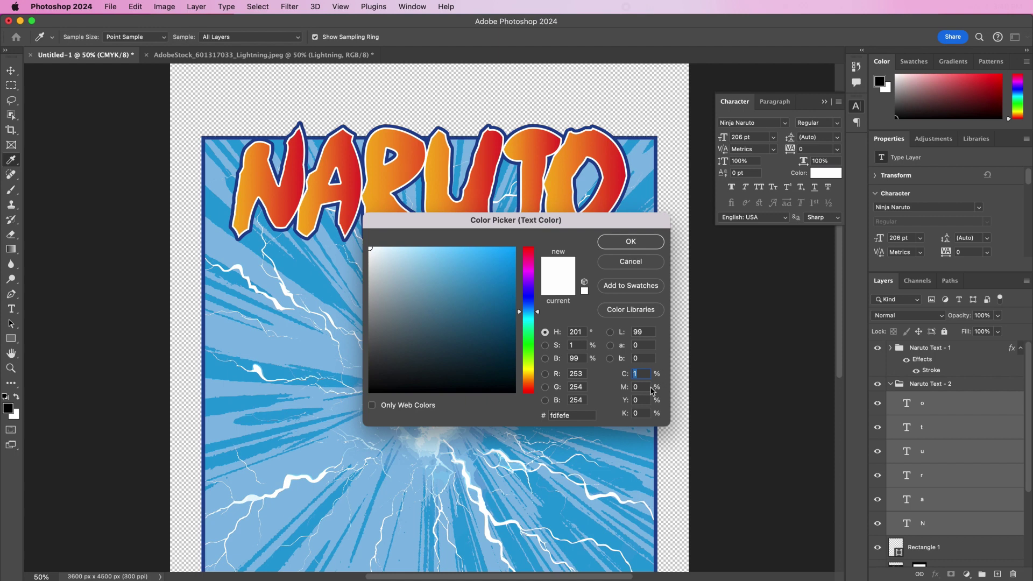
left_click(578, 416)
type("20")
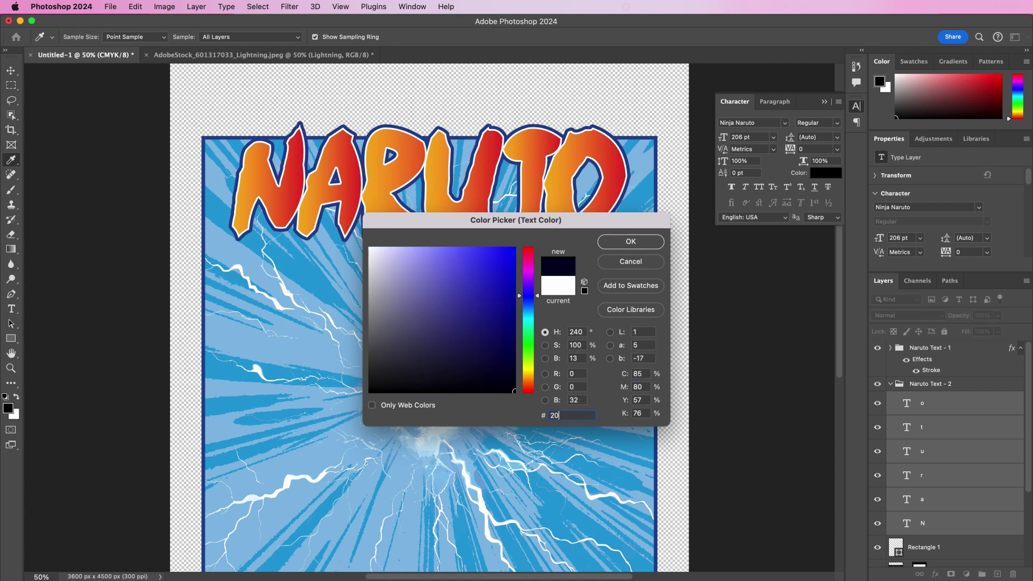
type("4592")
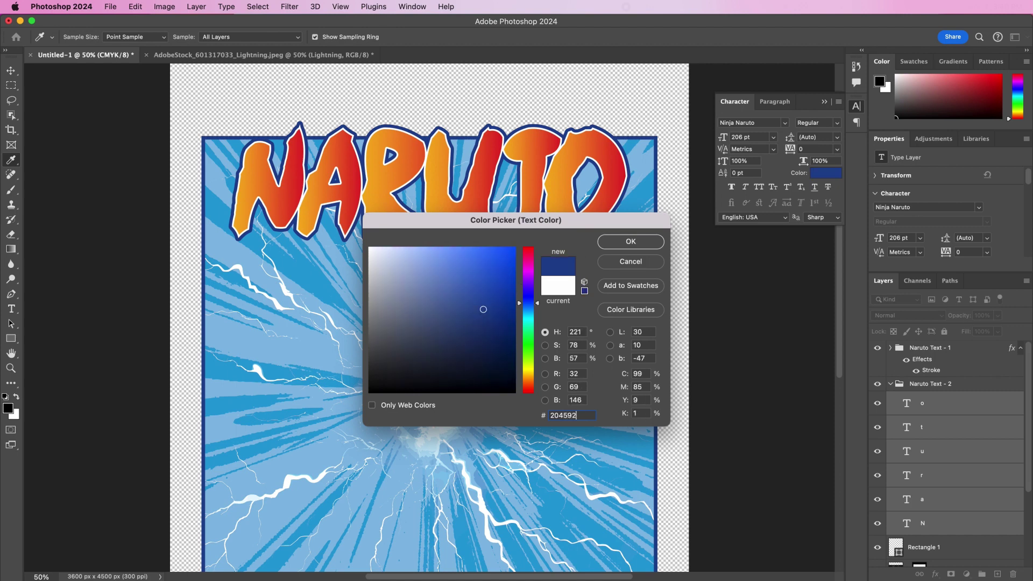
left_click(615, 248)
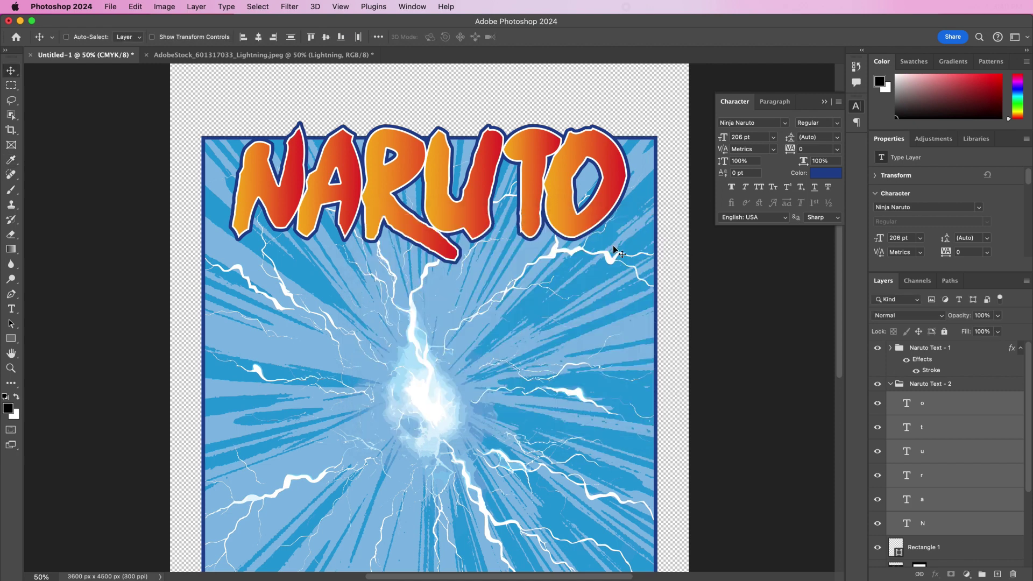
Convert the "Naruto Text - 2" letters into one smart object and rename it "Naruto"
right_click(937, 409)
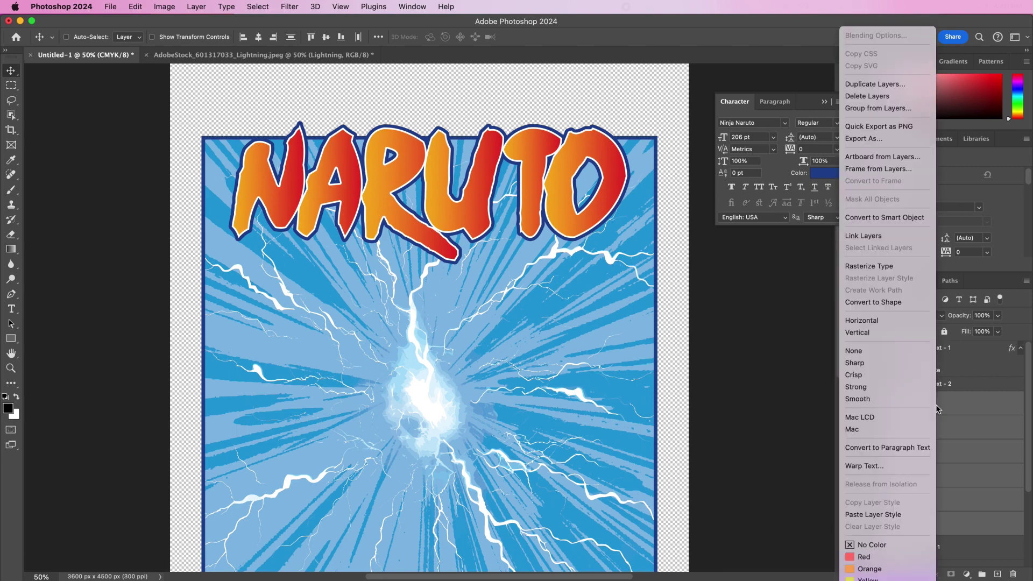
left_click(866, 221)
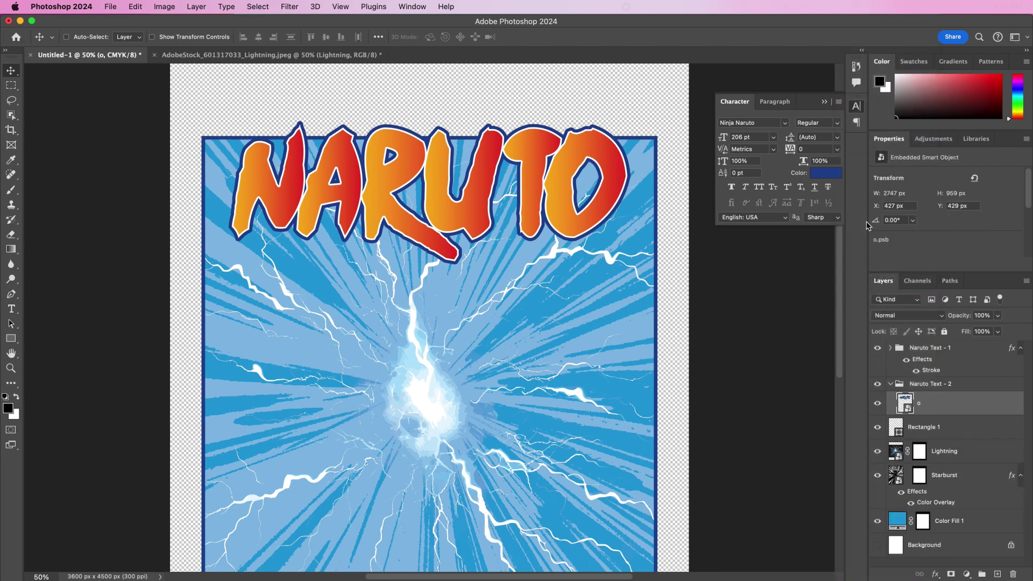
double_click(920, 403)
type("N")
key("Return")
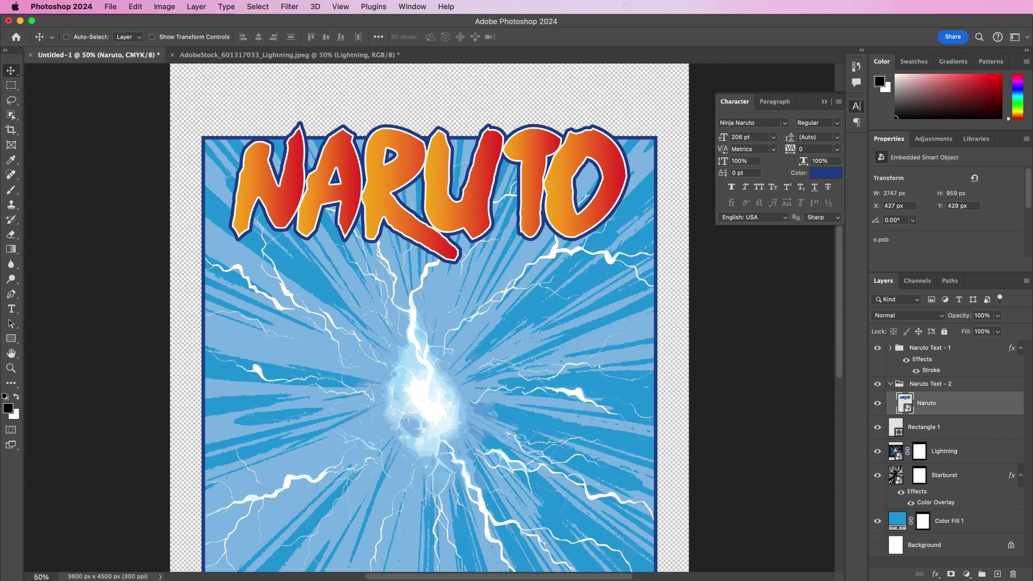
Add a 12 px Stroke positioned outside to the "Naruto" smart object in dark blue 204592
double_click(955, 406)
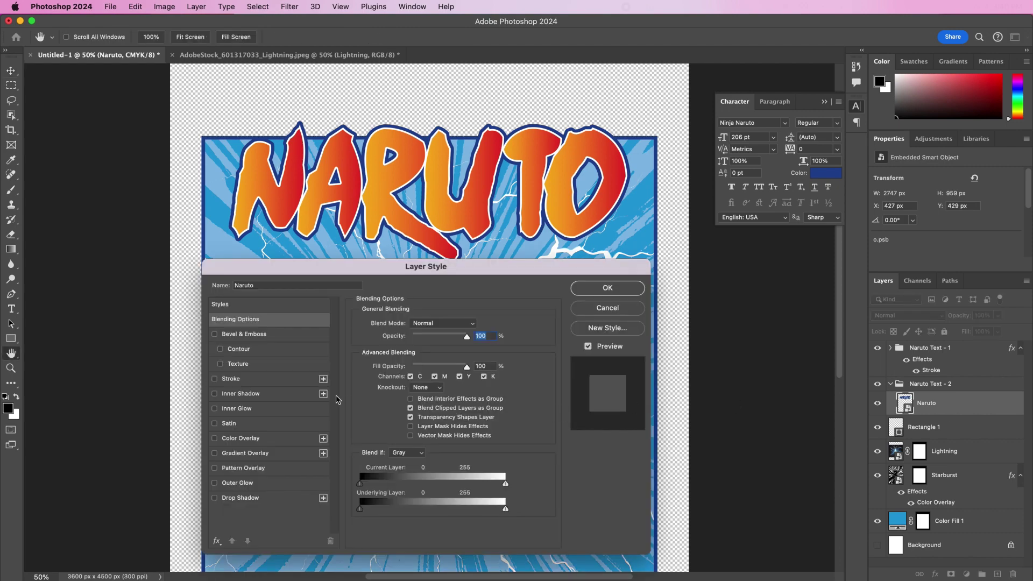
left_click(280, 383)
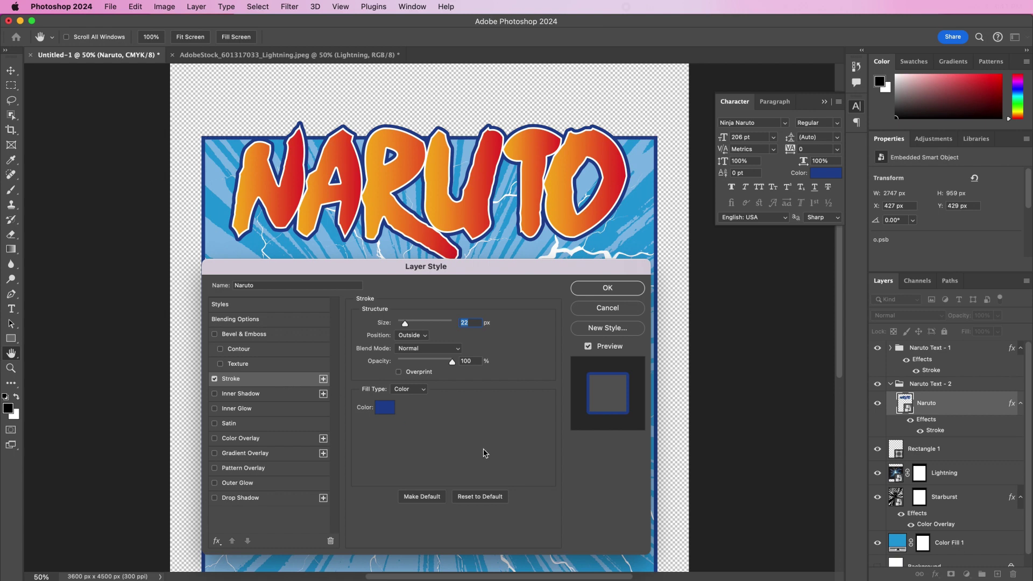
type("12")
left_click(384, 408)
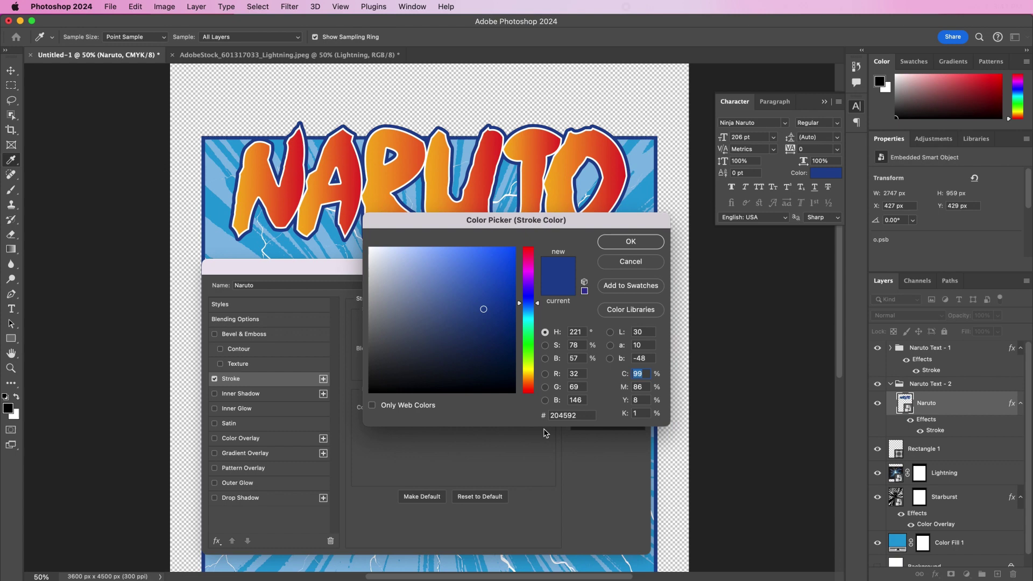
left_click(603, 244)
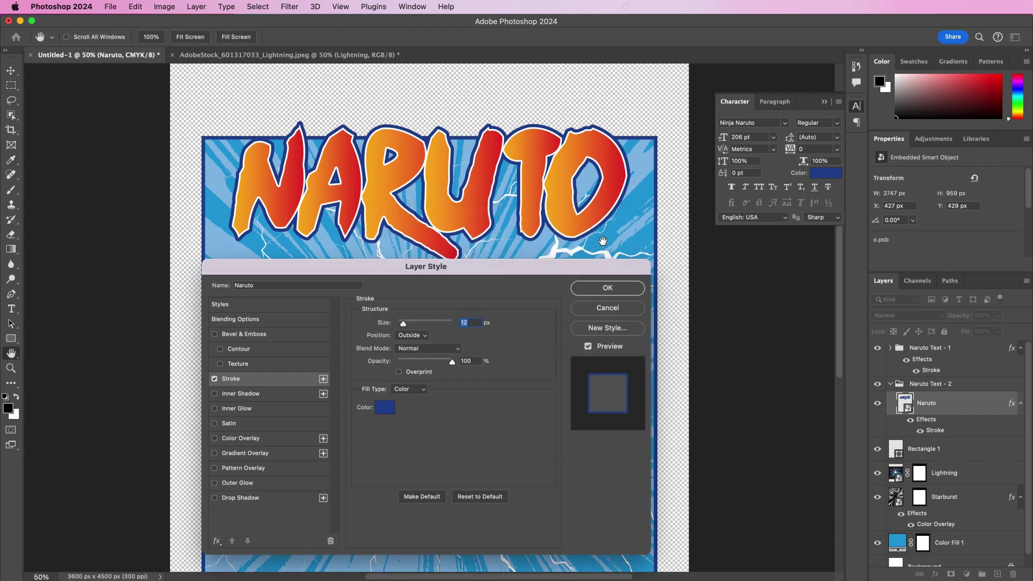
left_click(605, 287)
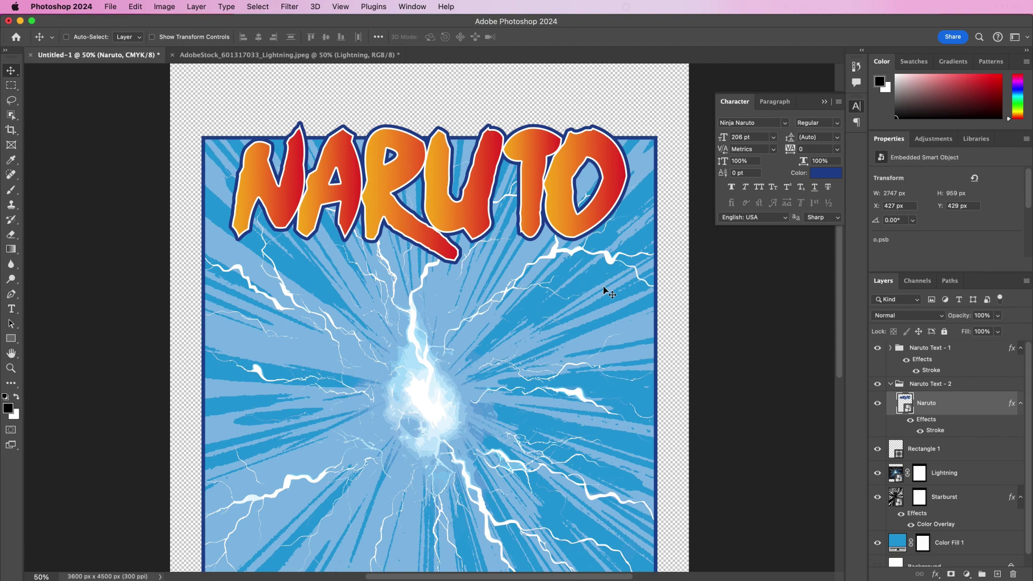
Apply a Motion Blur to the "Naruto" smart object with an angle of -64° and a distance of 101 pixels
left_click(288, 7)
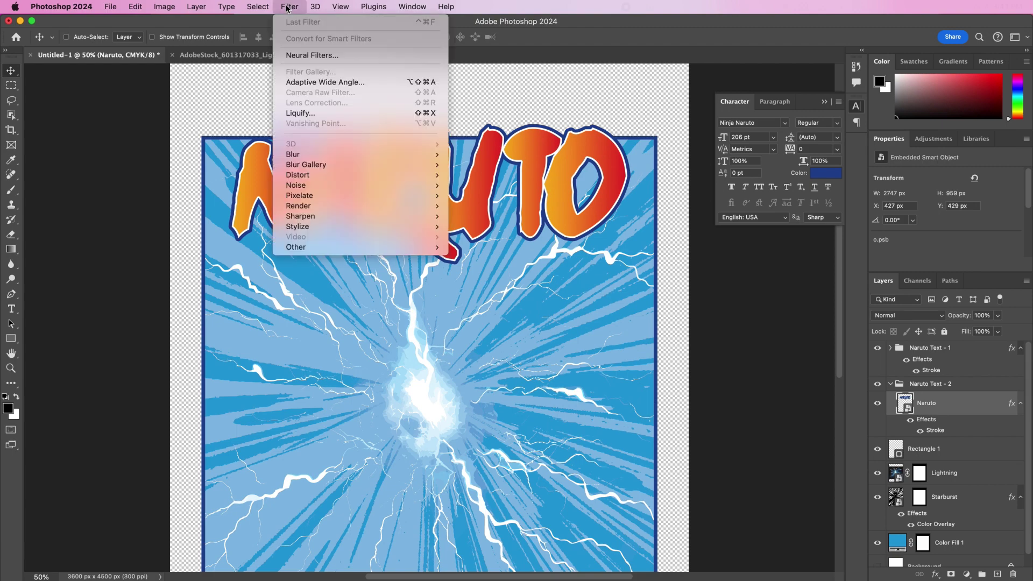
mouse_move(370, 153)
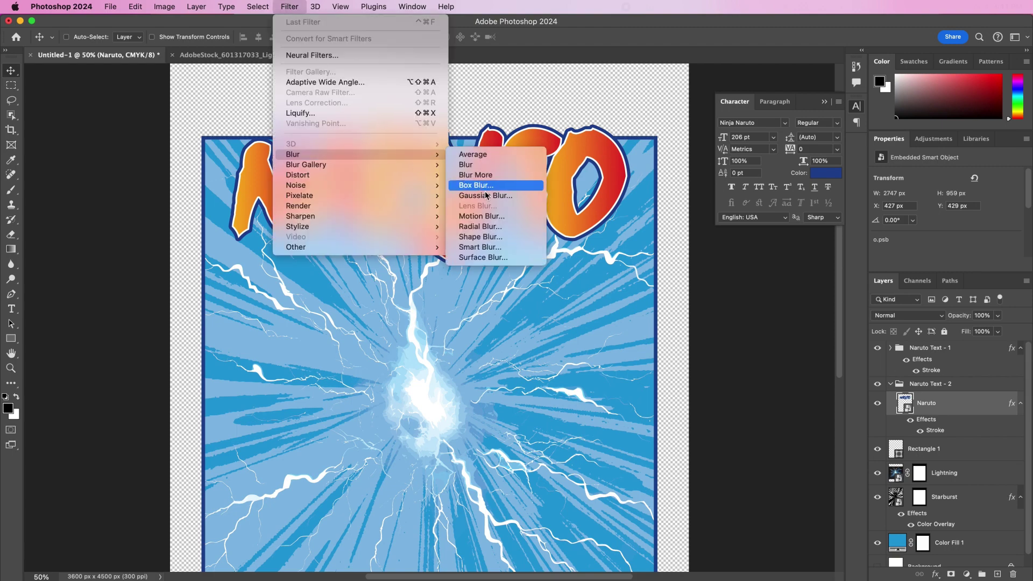
left_click(495, 215)
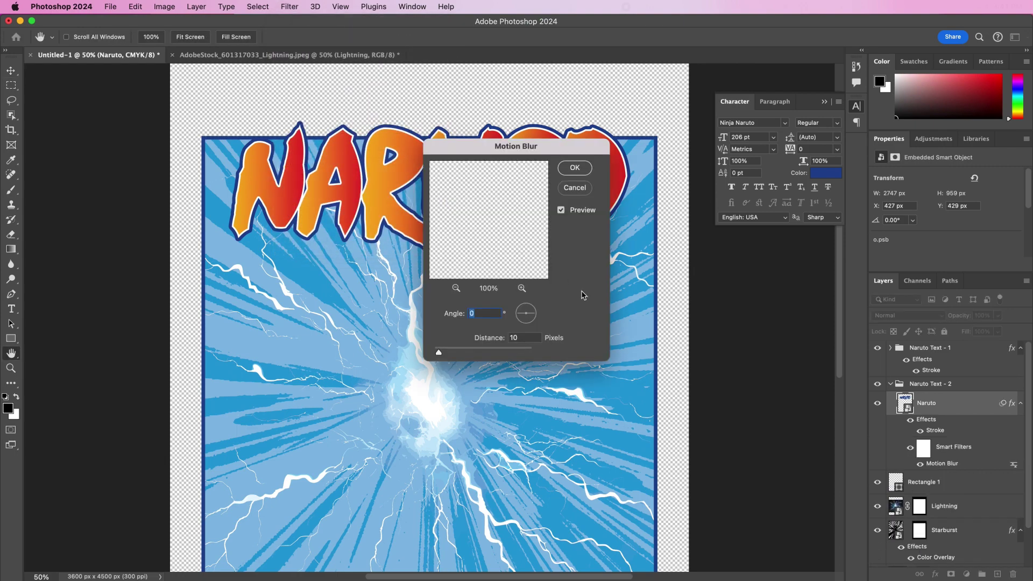
type("-64")
left_click(538, 335)
type("101")
left_click(566, 171)
Offset the blurred "Naruto" layer down and right to about X 446 px, Y 459 px as a shadow and collapse the "Naruto Text - 2" group
key("v")
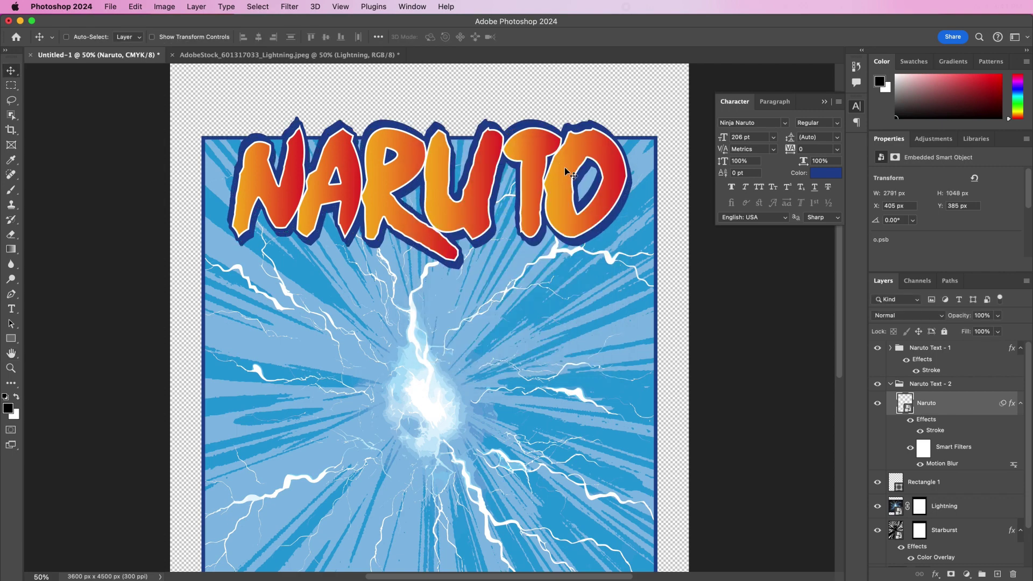
left_click_drag(461, 179, 469, 187)
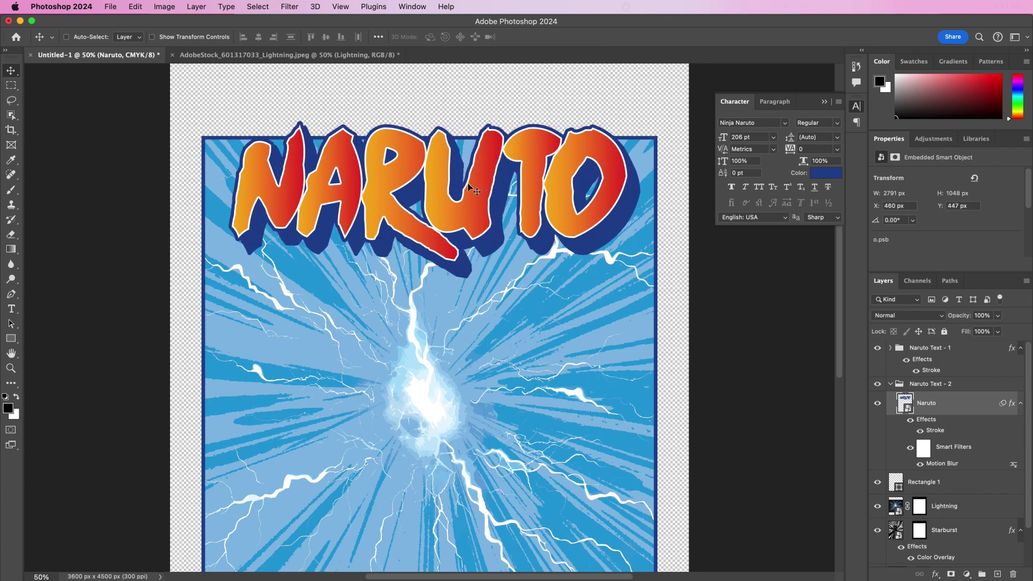
key("Left")
key("Left")
key("Left")
key("Left")
key("Down")
key("Down")
key("Down")
key("Down")
key("Down")
key("Down")
key("Down")
key("Down")
key("Down")
key("Down")
key("Down")
key("Down")
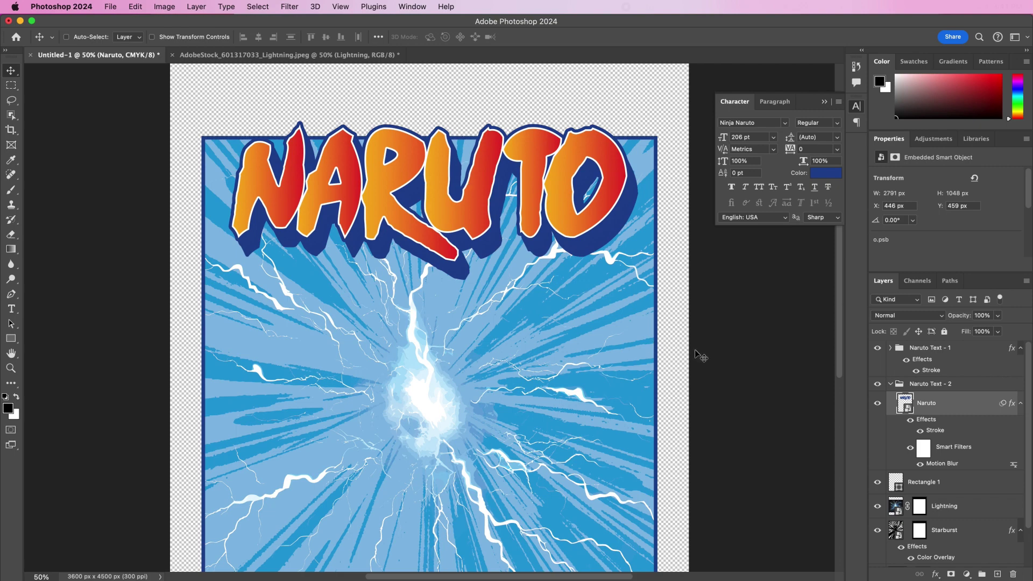
left_click(890, 385)
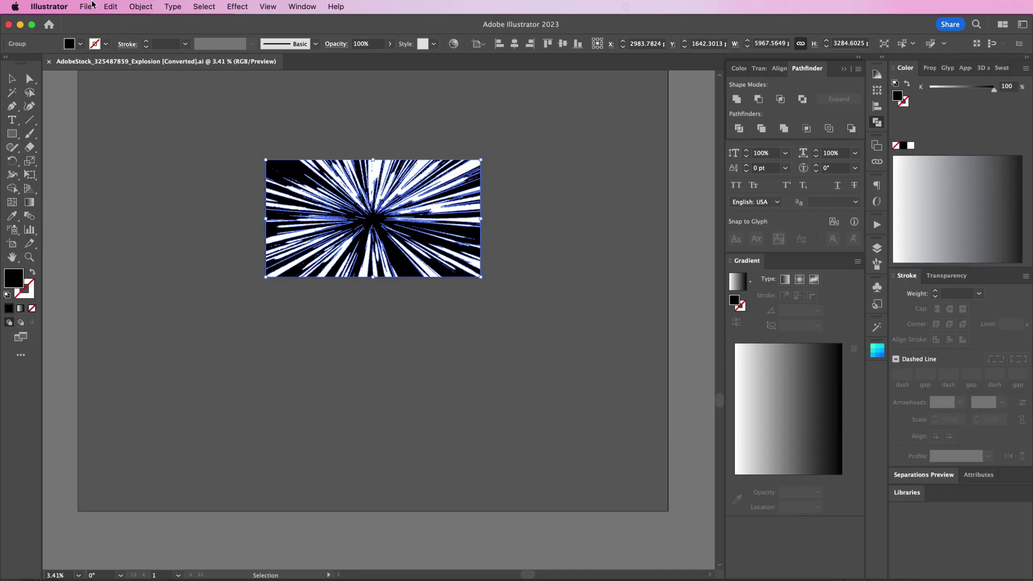
Switch to Illustrator and open AdobeStock_497719583_Rings.ai from the Tutorial Assets folder
left_click(92, 6)
left_click(91, 49)
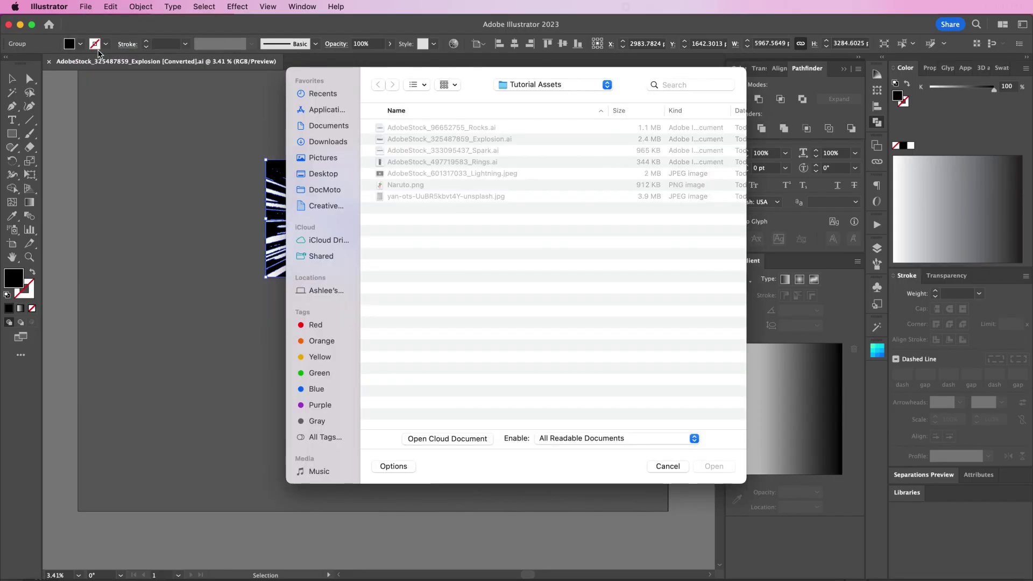
double_click(397, 162)
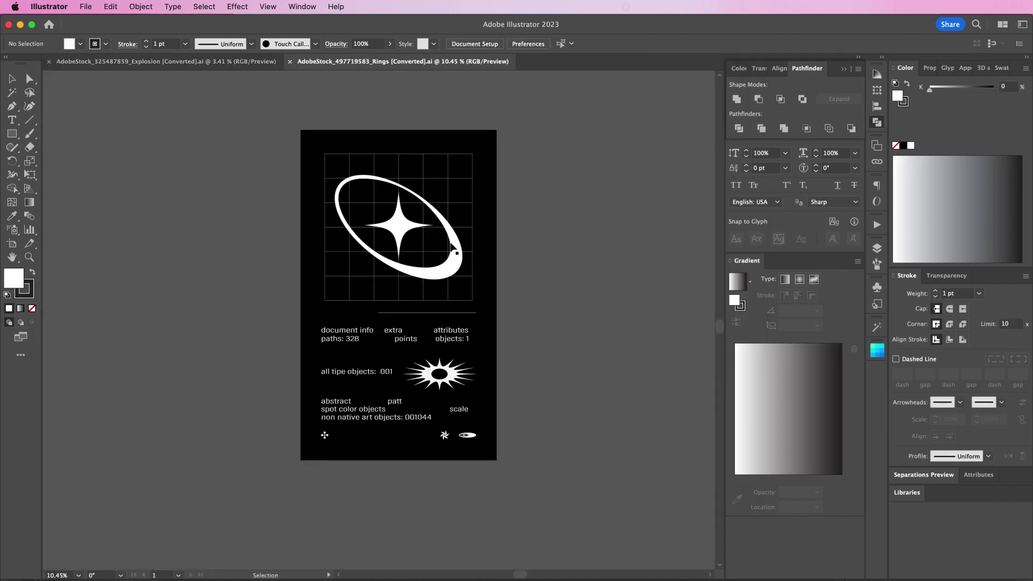
Copy only the large tilted ring out of its group and paste it on the empty canvas beside the artboard
left_click(455, 264)
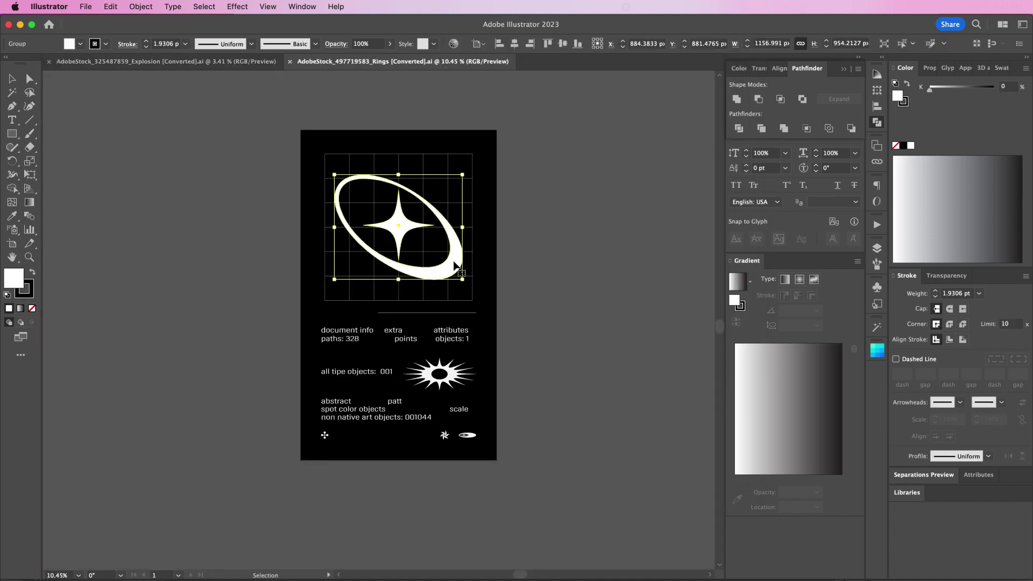
double_click(455, 264)
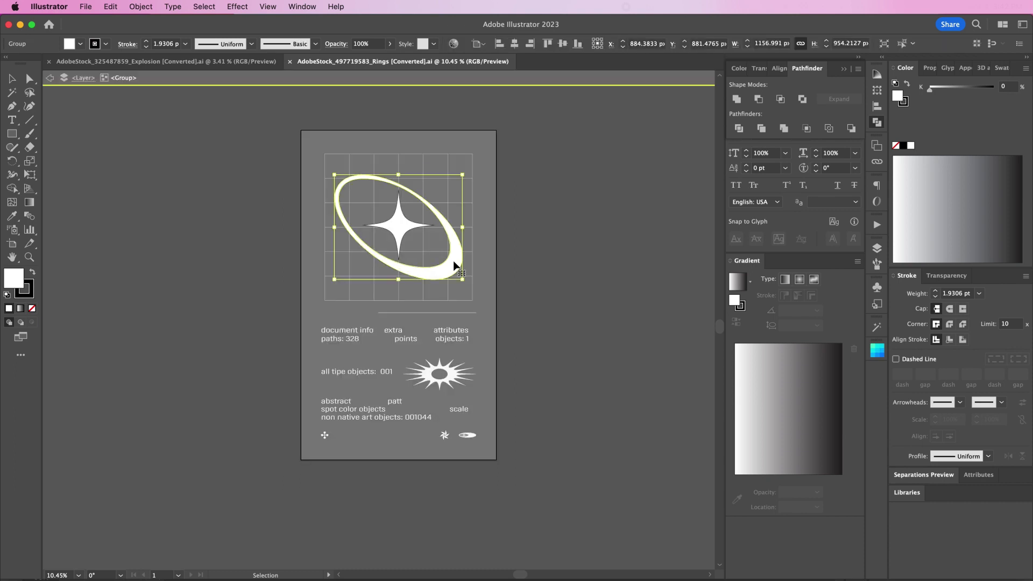
key("Escape")
scroll(257, 288, "left", 5)
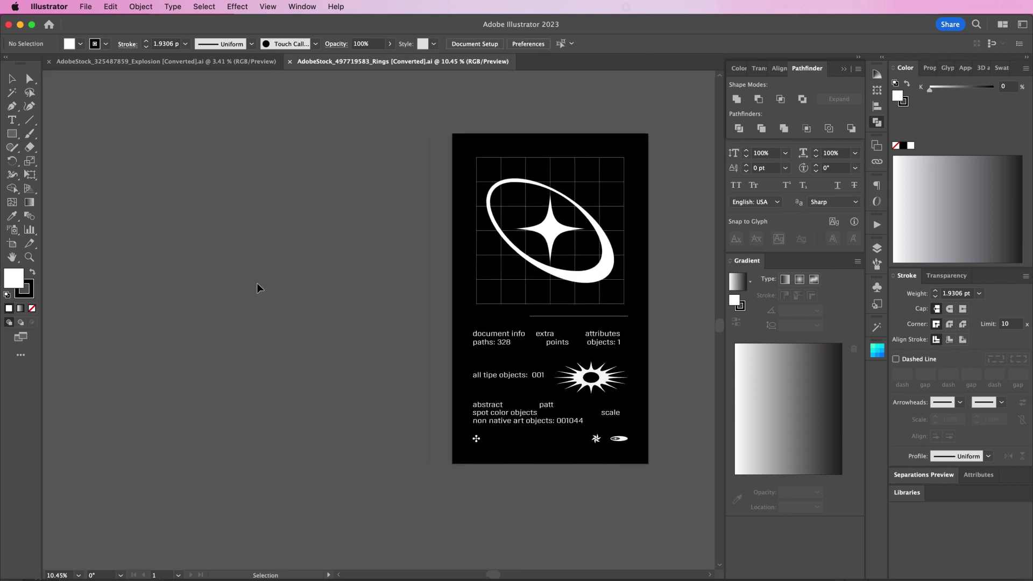
key("super+v")
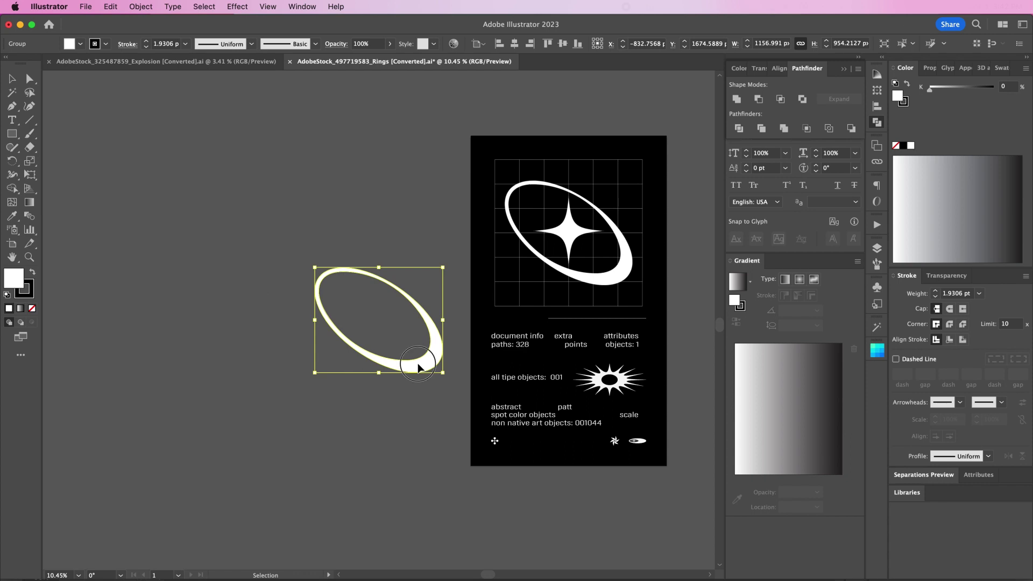
left_click_drag(430, 359, 399, 329)
key("a")
key("super+equal")
key("v")
key("super+equal")
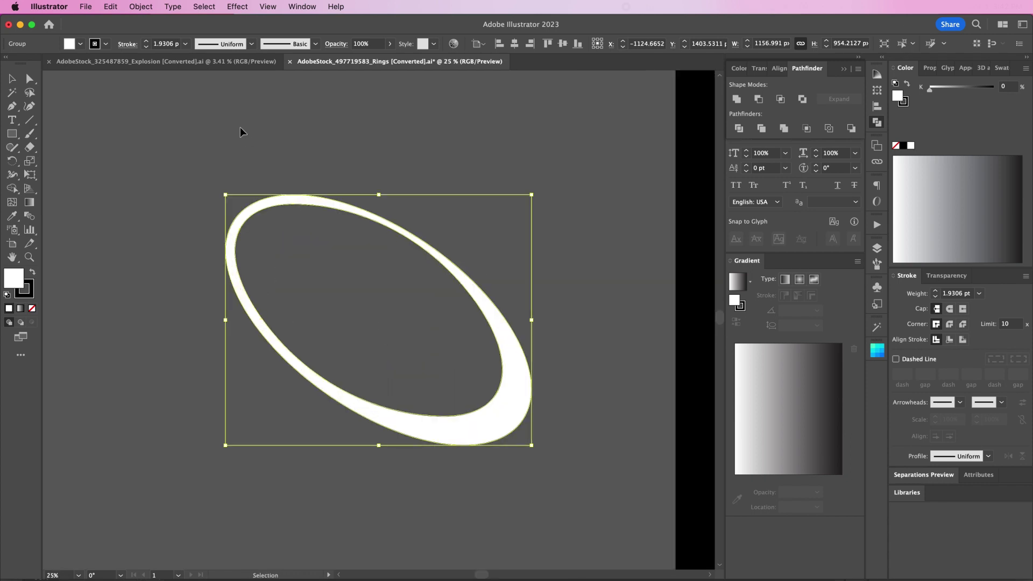
Reflect the pasted ring across the vertical axis
left_click(152, 6)
mouse_move(183, 24)
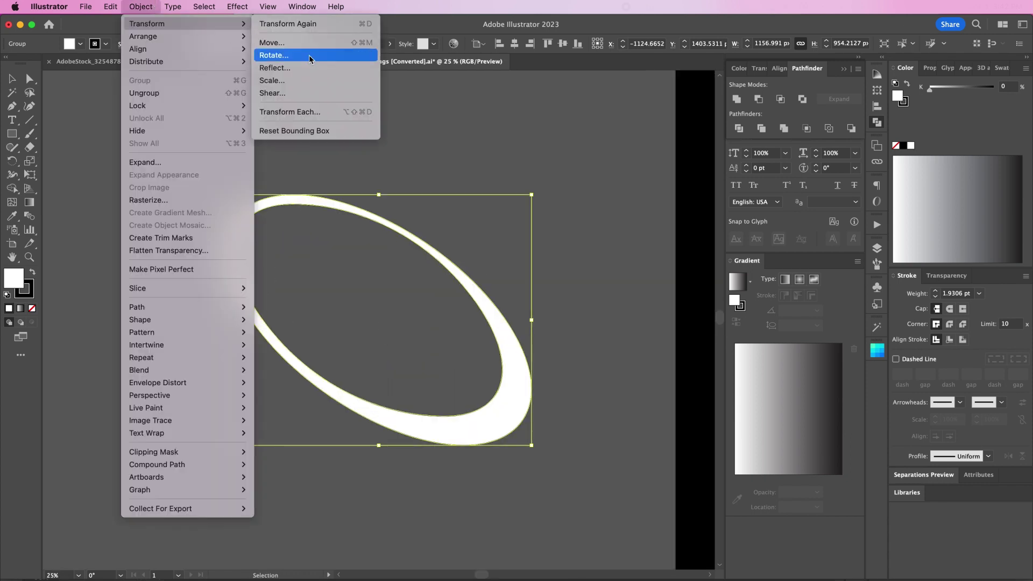
left_click(318, 67)
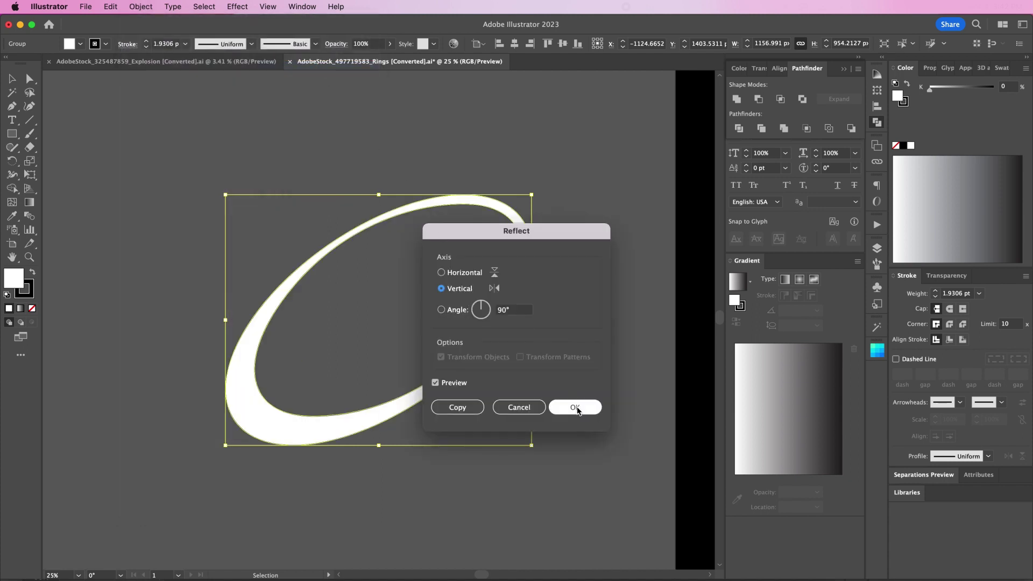
left_click(578, 409)
Remove the ring's stroke and set its fill color to pink eb6ea6
left_click(22, 293)
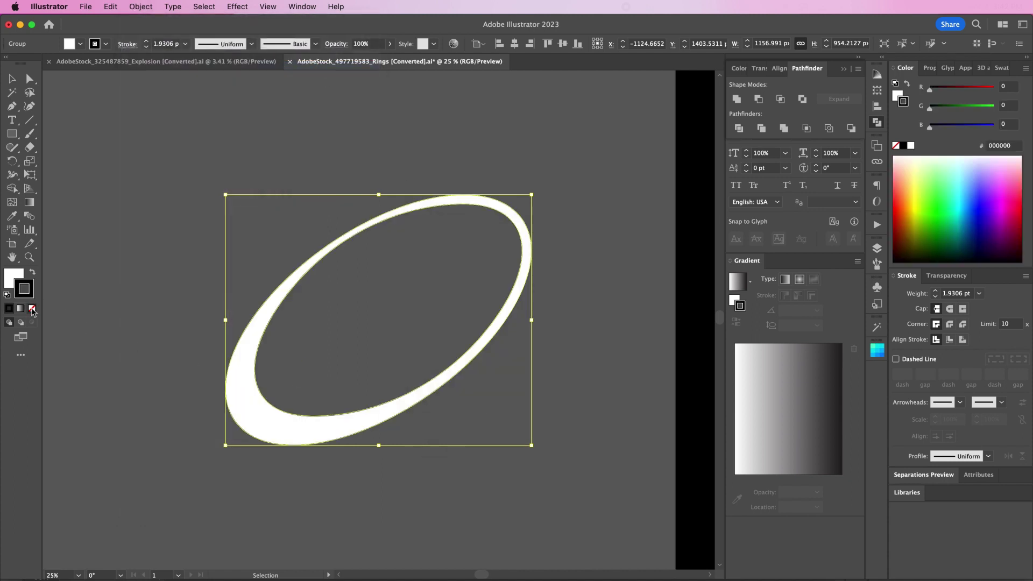
left_click(32, 309)
left_click(11, 280)
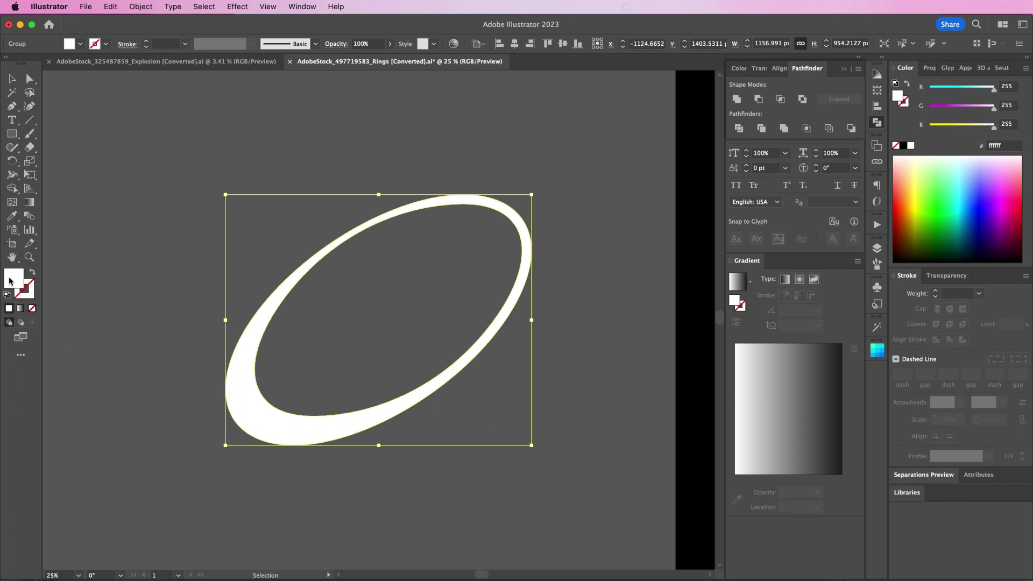
double_click(11, 280)
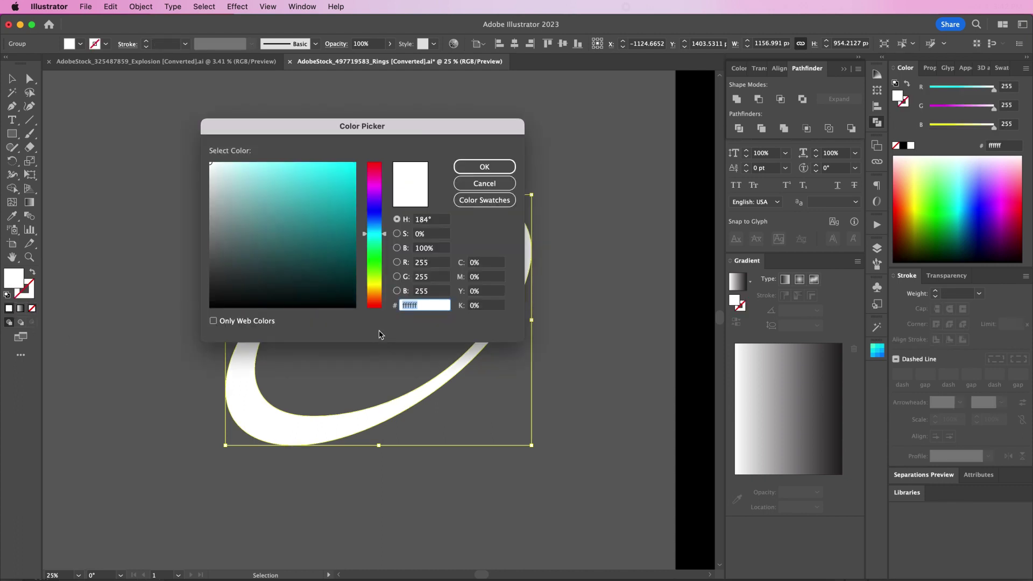
type("eb6ea6")
key("Return")
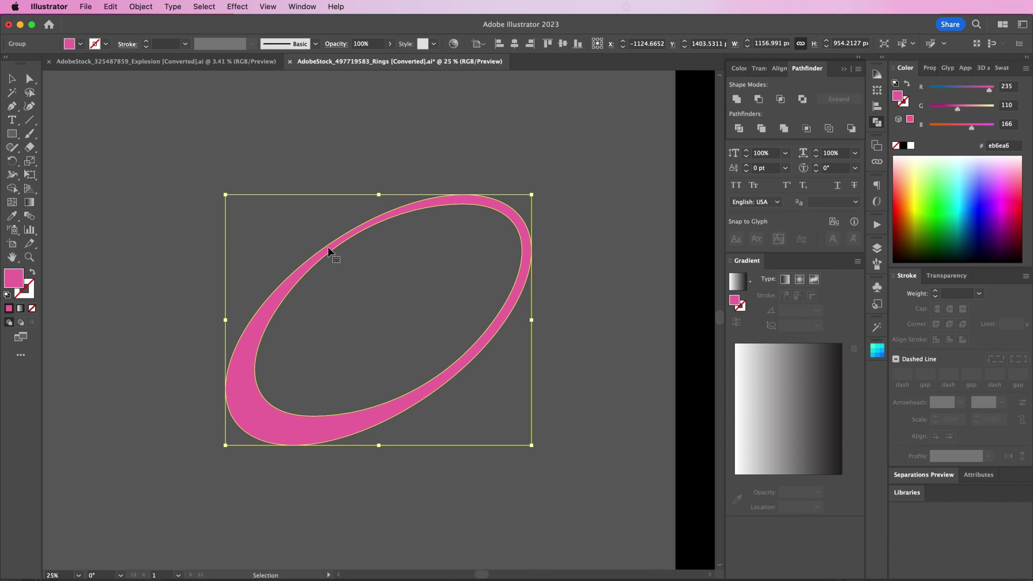
Duplicate the pink ring, scale the copy proportionally to about 906 × 747 px, and position it inside the original
left_click(110, 6)
key("super+c")
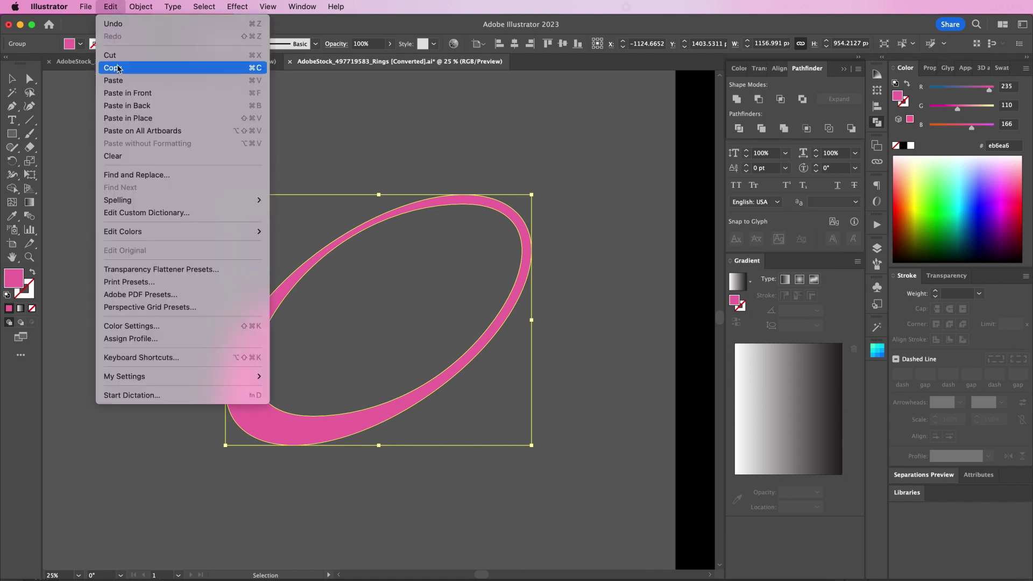
left_click(110, 7)
left_click(116, 65)
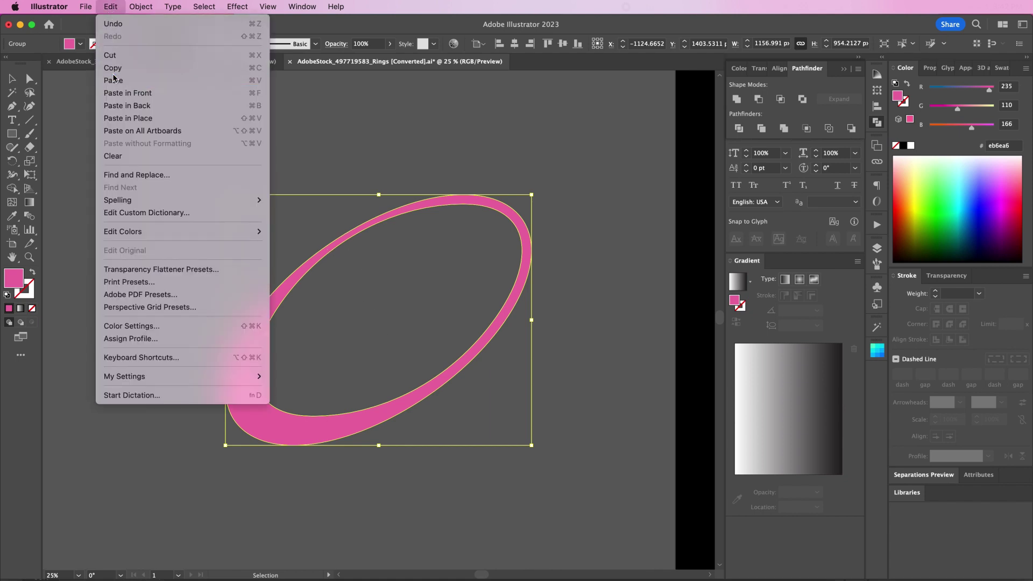
left_click(283, 425)
left_click_drag(283, 425, 324, 384)
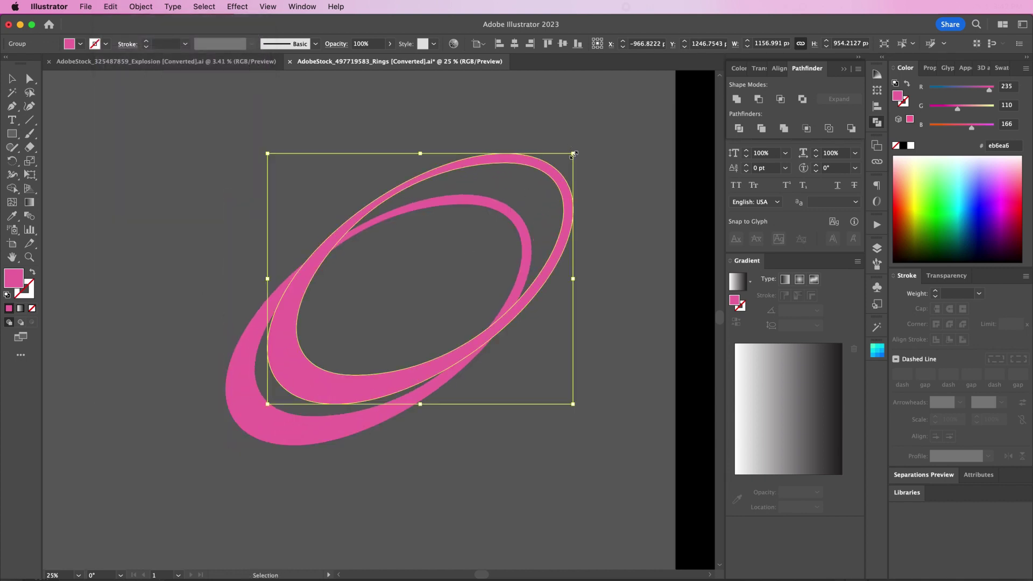
left_click_drag(574, 155, 525, 211)
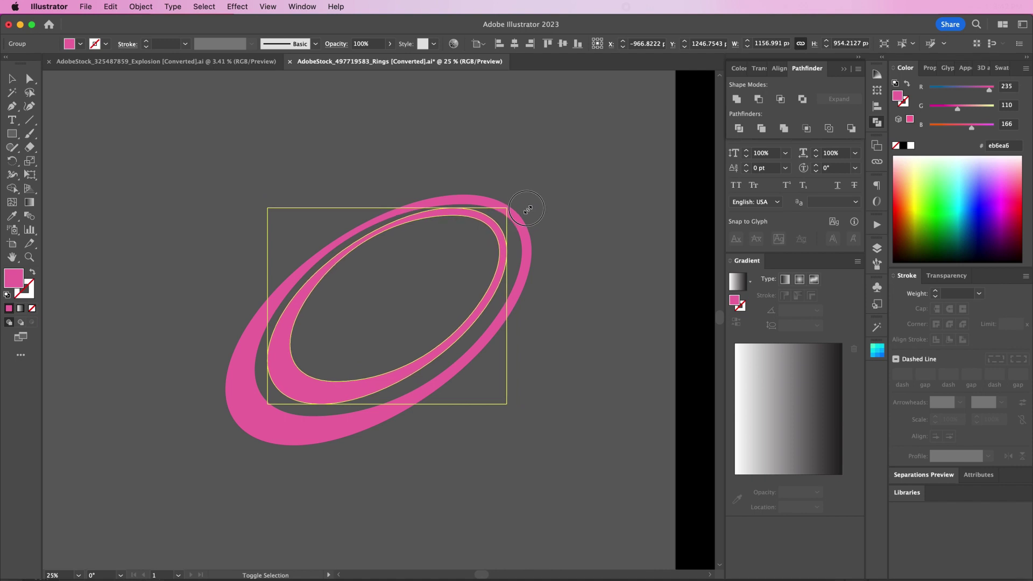
left_click_drag(502, 245, 505, 247)
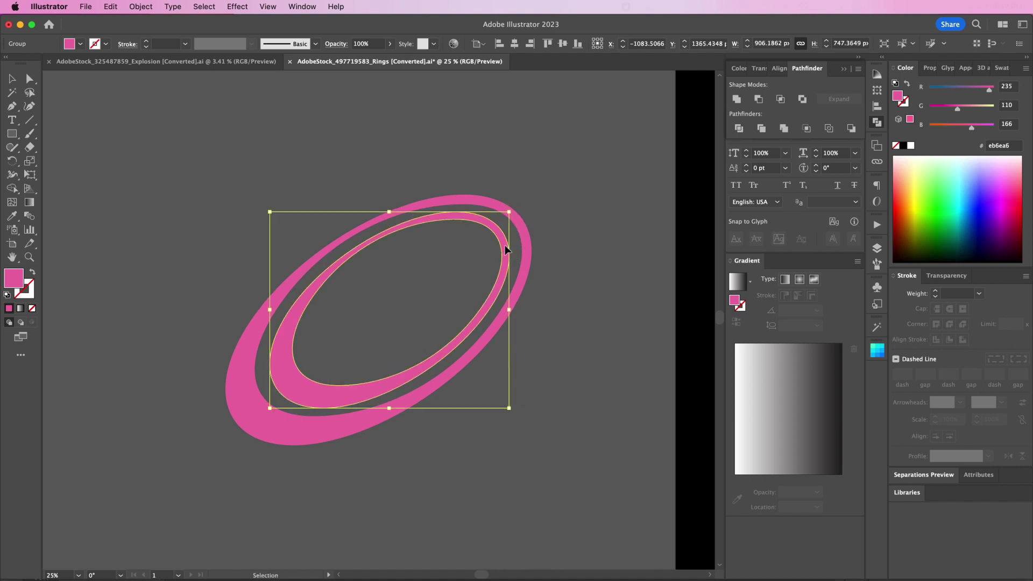
Duplicate the inner ring, scale the new copy to about 688 × 568 px, and nest it inside the second ring
left_click(114, 5)
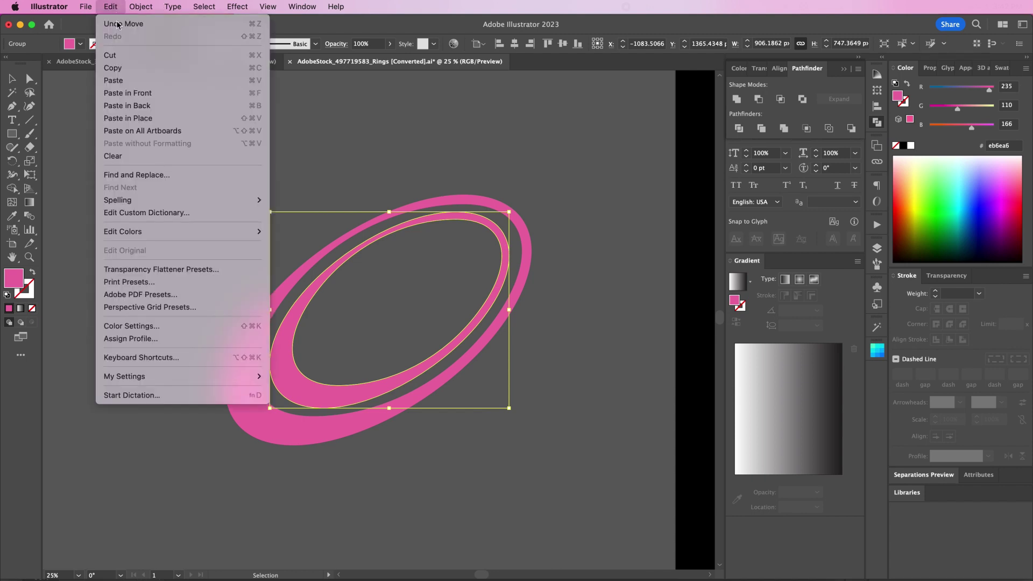
left_click(113, 68)
left_click(109, 7)
left_click(114, 80)
left_click_drag(286, 402, 325, 362)
left_click_drag(538, 183, 470, 238)
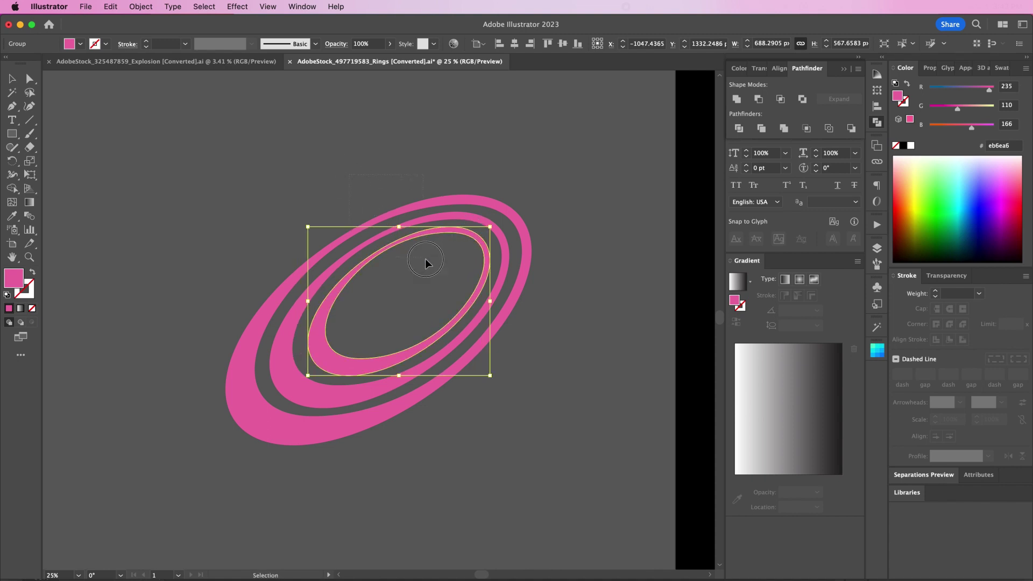
Copy all three pink rings and switch to Photoshop to paste them into the poster as a Smart Object
key("super+a")
left_click(111, 6)
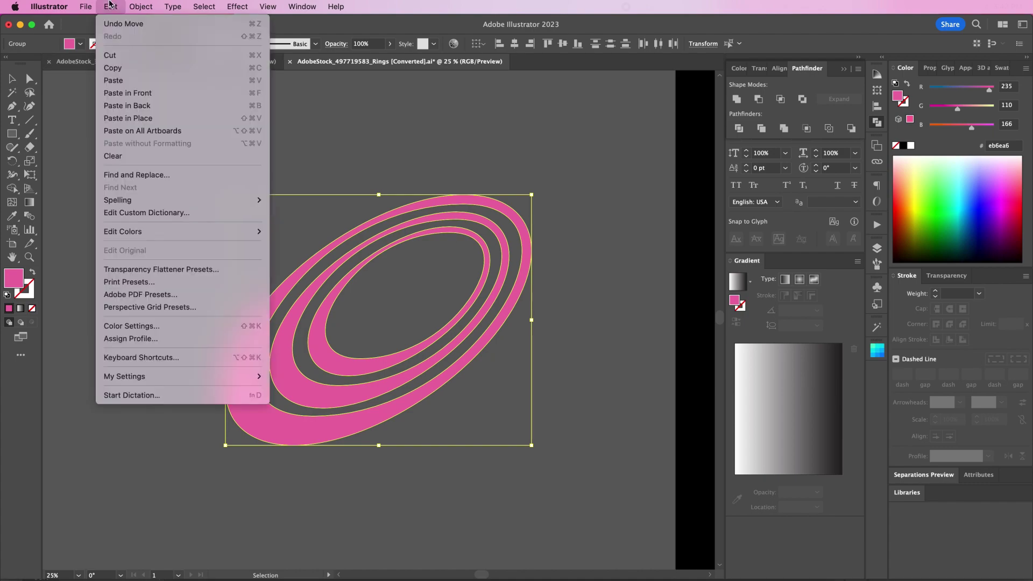
left_click(113, 68)
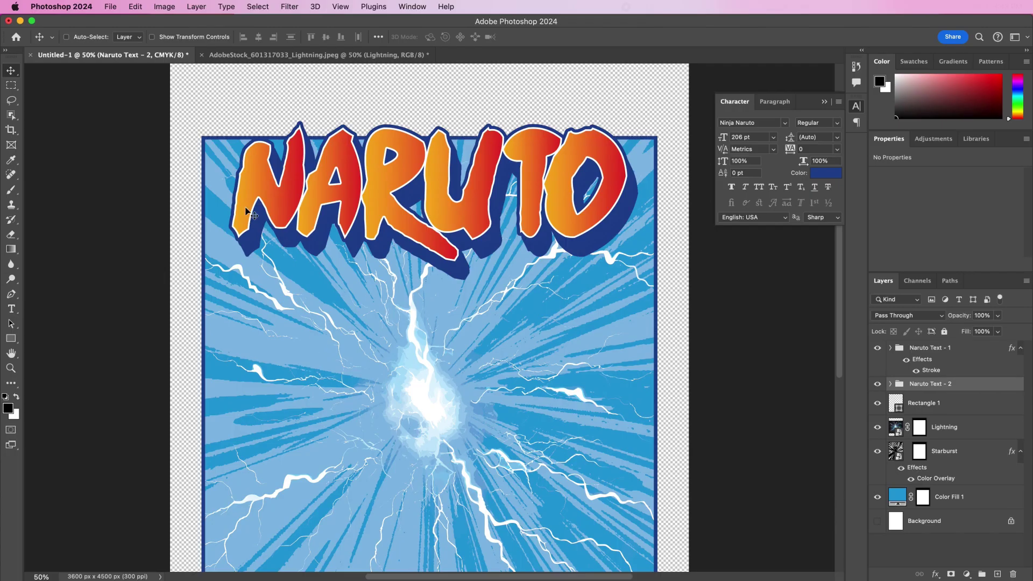
left_click(129, 8)
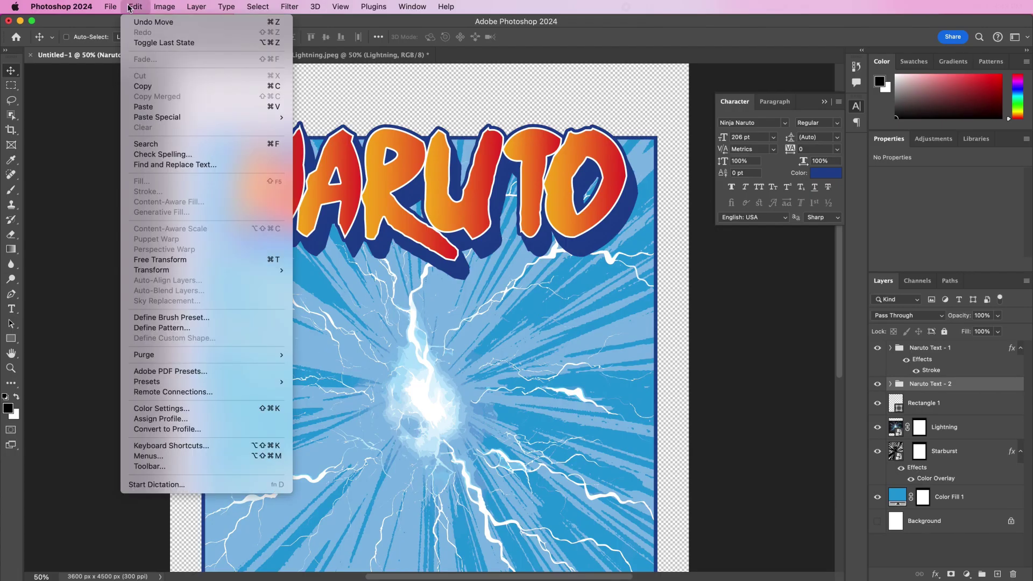
left_click(161, 108)
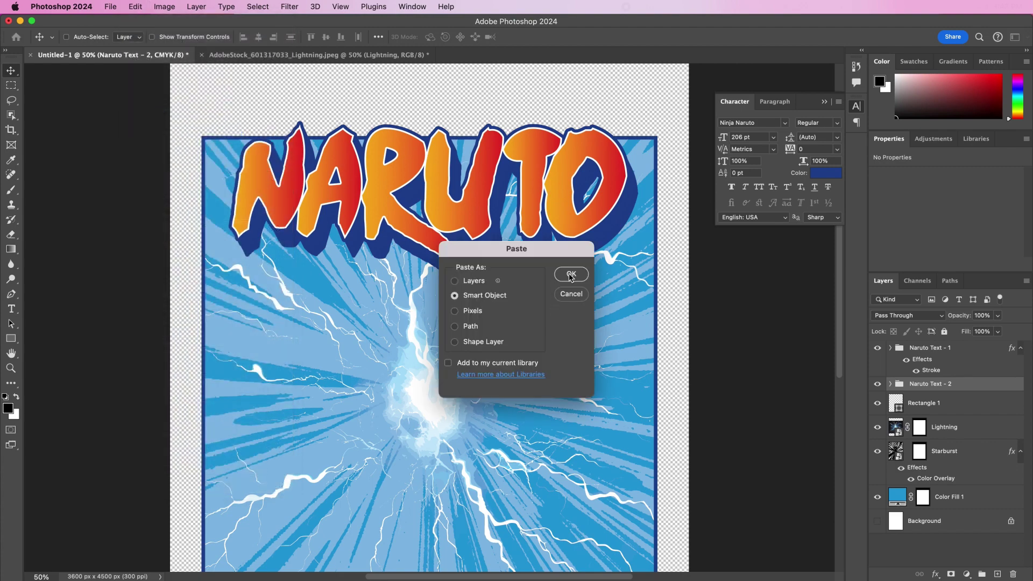
left_click(571, 274)
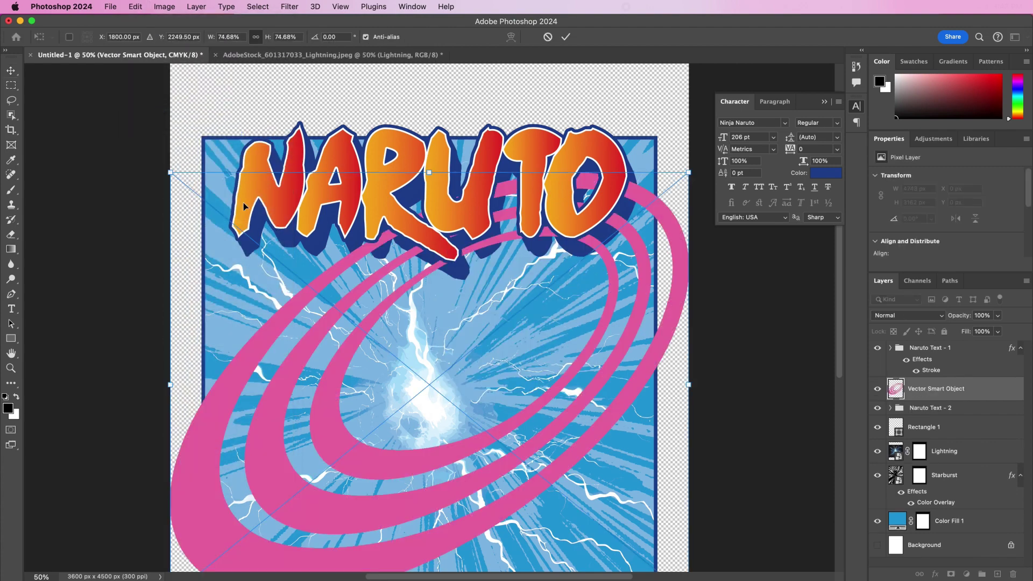
Scale the pasted rings proportionally to about 37.4%, rotate them about 10.3°, and place them over the NARUTO title area
left_click_drag(171, 173, 437, 374)
left_click_drag(543, 456, 407, 214)
left_click_drag(588, 219, 597, 256)
left_click_drag(361, 234, 364, 227)
key("Return")
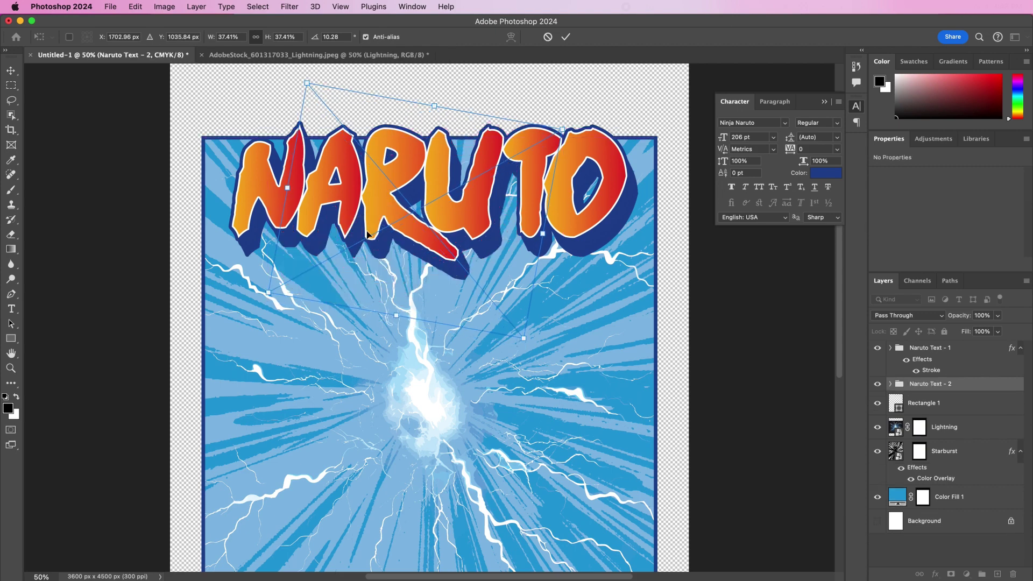
Nudge the rings down to a centre Y of about 1095 px and commit the transform
key("Down")
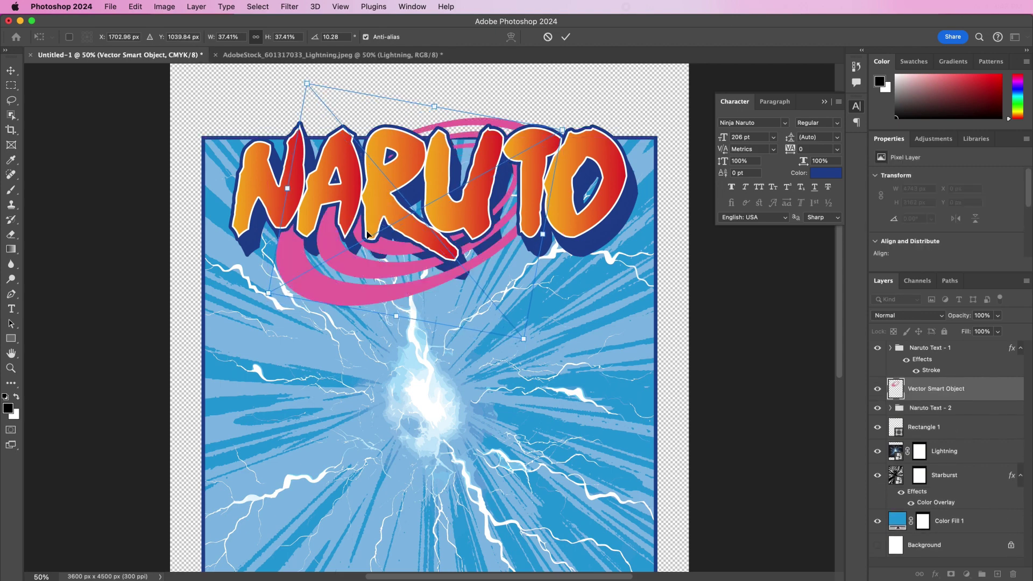
key("shift+Down")
key("shift+Down")
key("shift+Down")
key("shift+Down")
key("shift+Down")
key("Down")
key("Down")
key("Down")
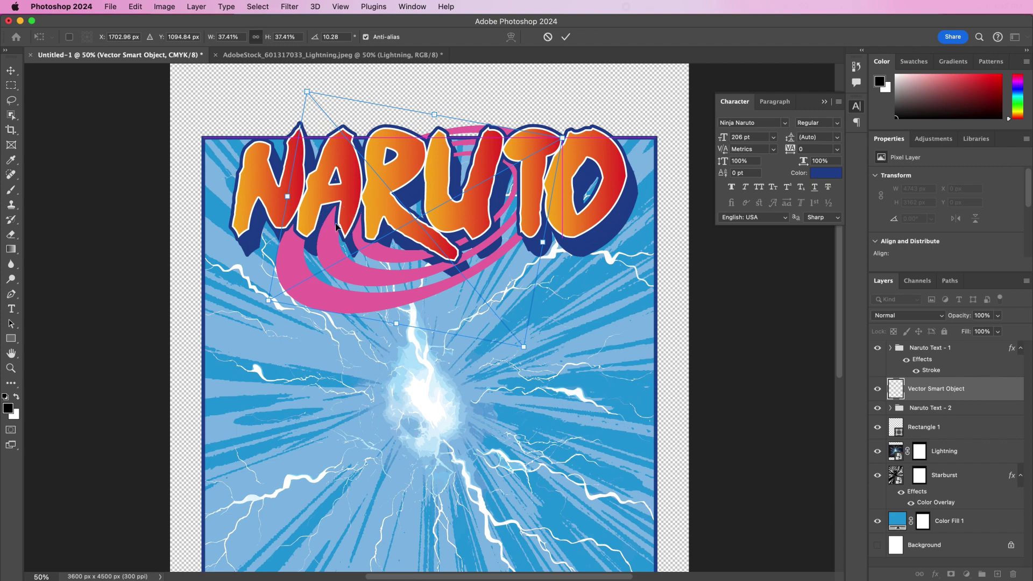
key("Return")
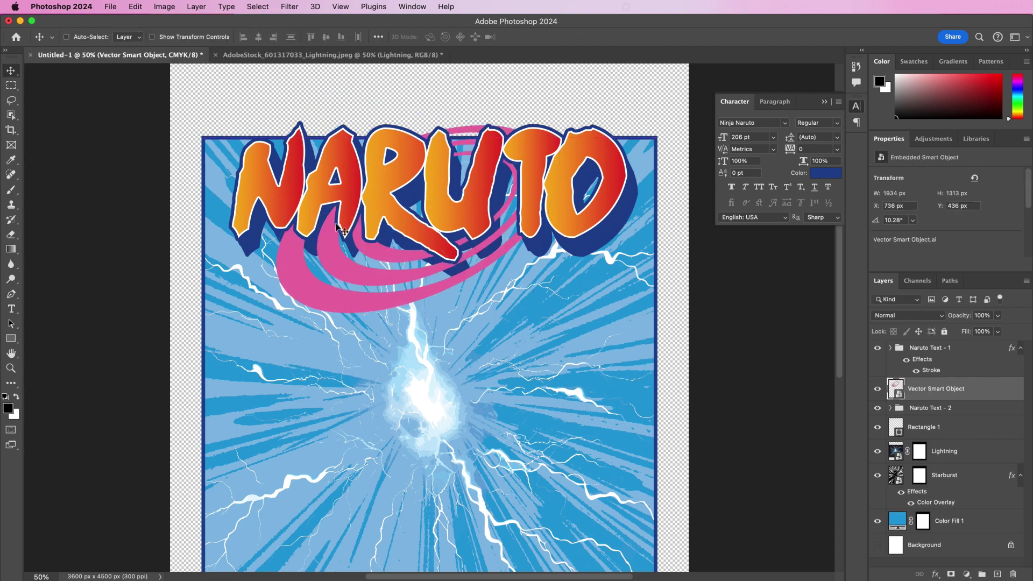
Move the ring layer below the Naruto Text - 2 group and nudge the rings up to Y 400 px
left_click_drag(950, 390, 950, 412)
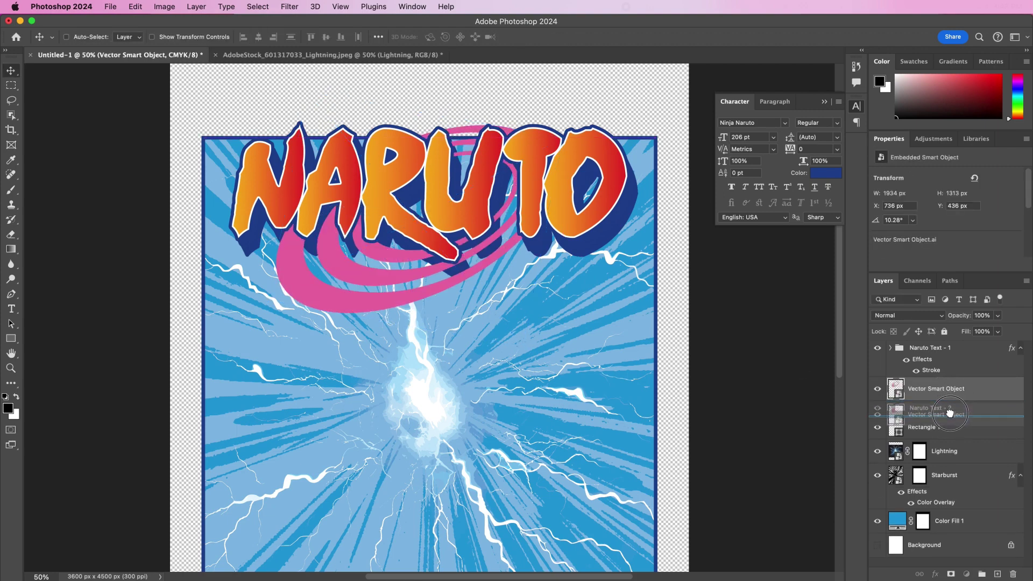
key("shift+Up")
key("shift+Up")
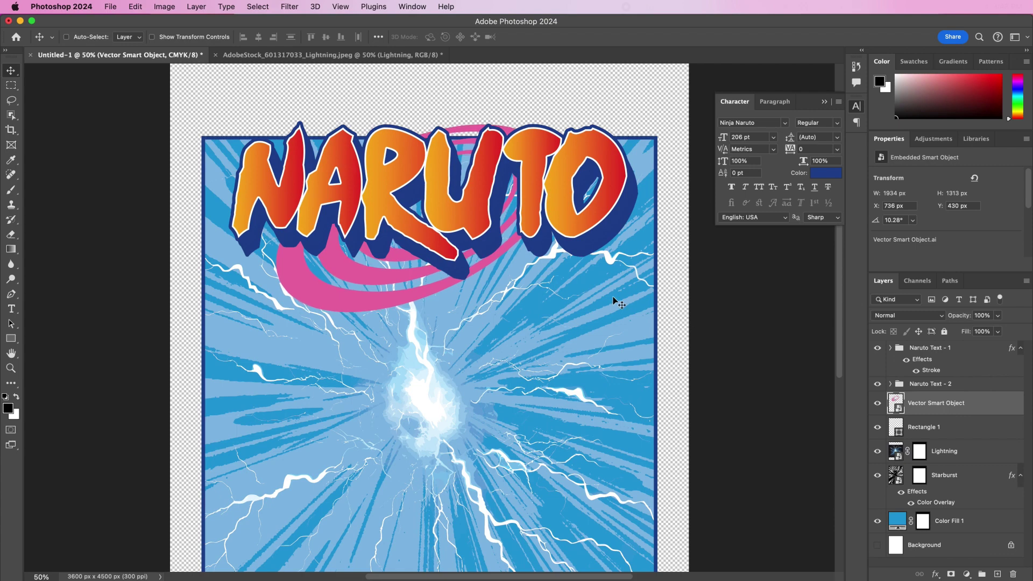
key("shift+Up")
key("Up")
key("Up")
key("Up")
key("Up")
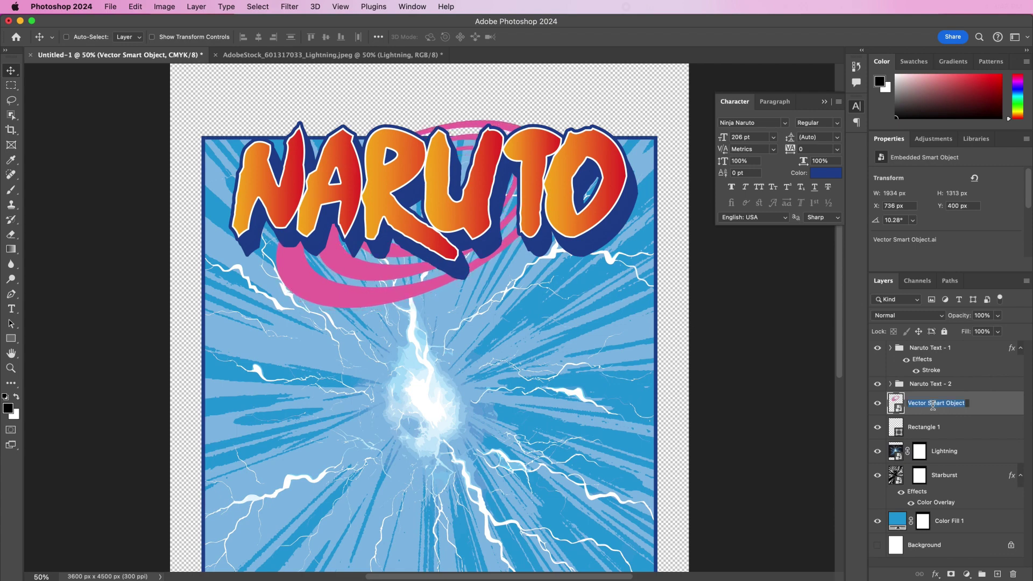
Rename the ring layer Rings and group it with both Naruto text groups under the name Naruto logo
type("Rings")
key("Return")
left_click(966, 358, "shift")
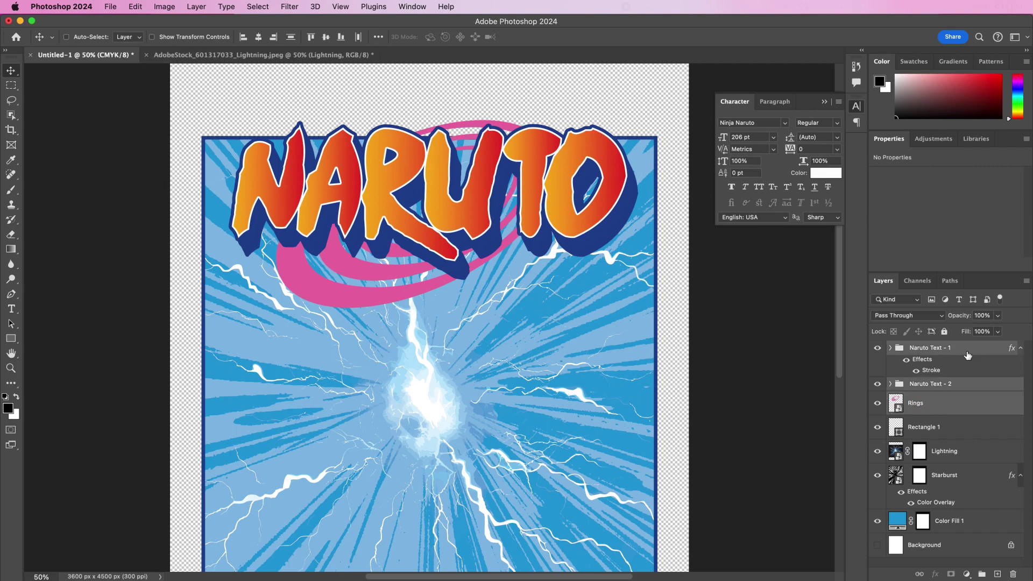
left_click(981, 574)
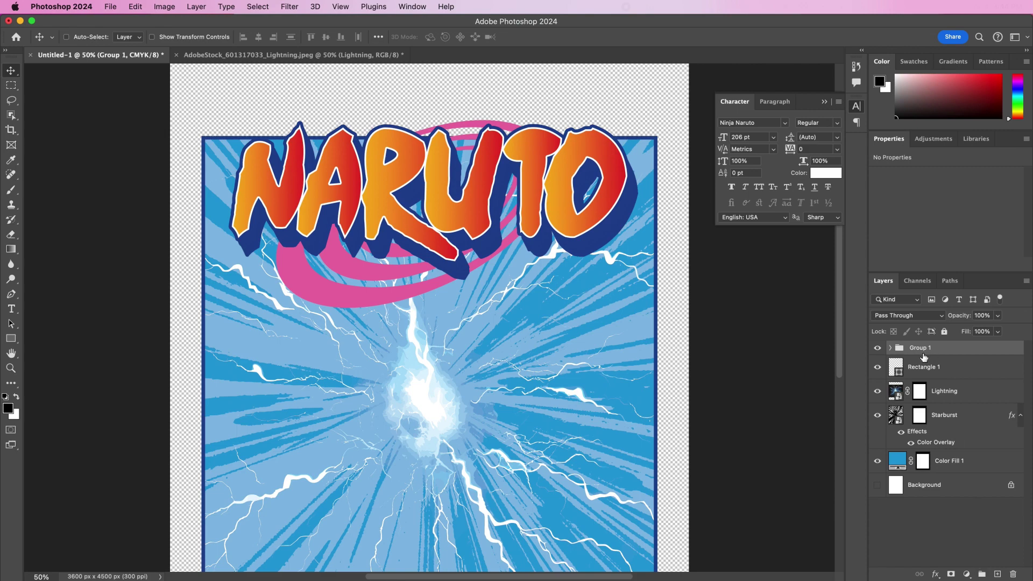
double_click(922, 348)
type("Naruto logo")
key("Return")
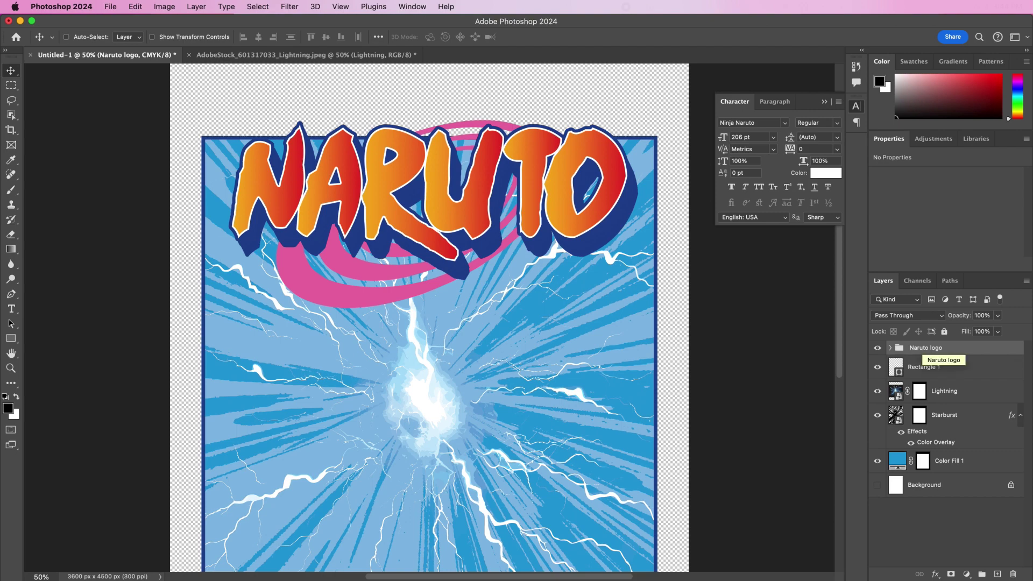
Open Naruto.png from the Tutorial Assets folder and rename its layer Naruto
left_click(107, 5)
left_click(110, 6)
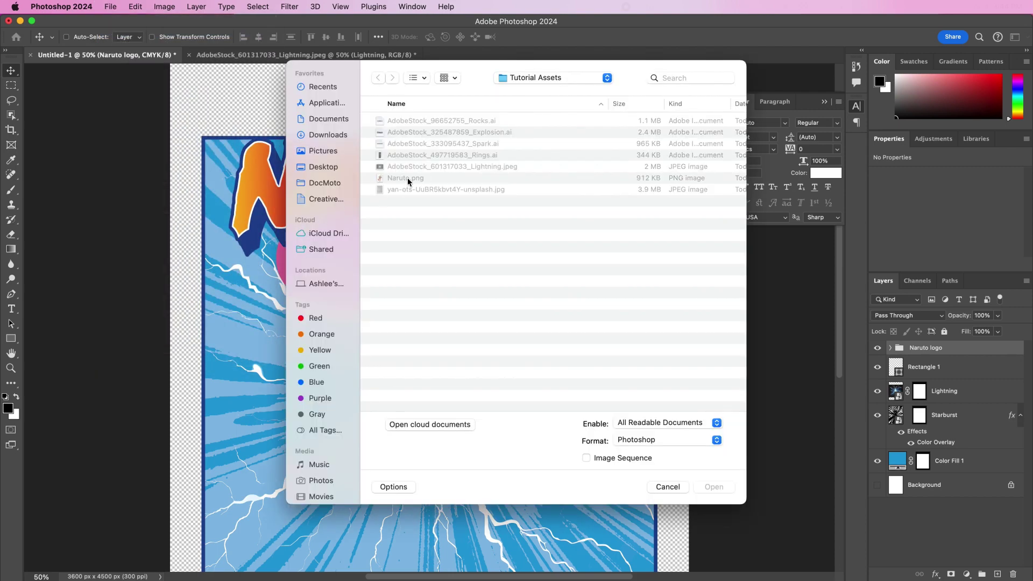
double_click(408, 180)
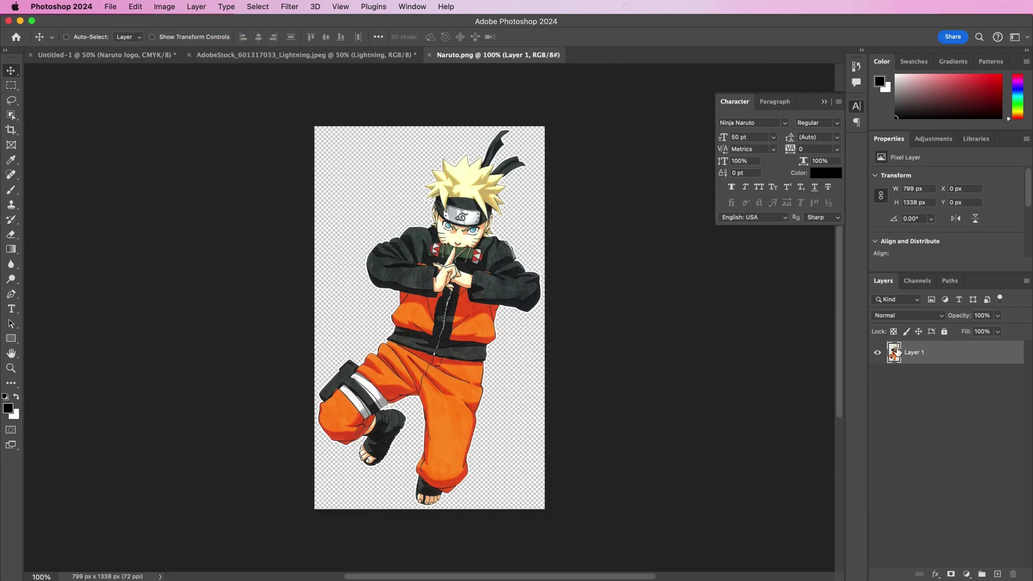
double_click(912, 353)
type("Naruto")
key("Return")
Convert the Naruto layer to a Smart Object and duplicate it
right_click(938, 351)
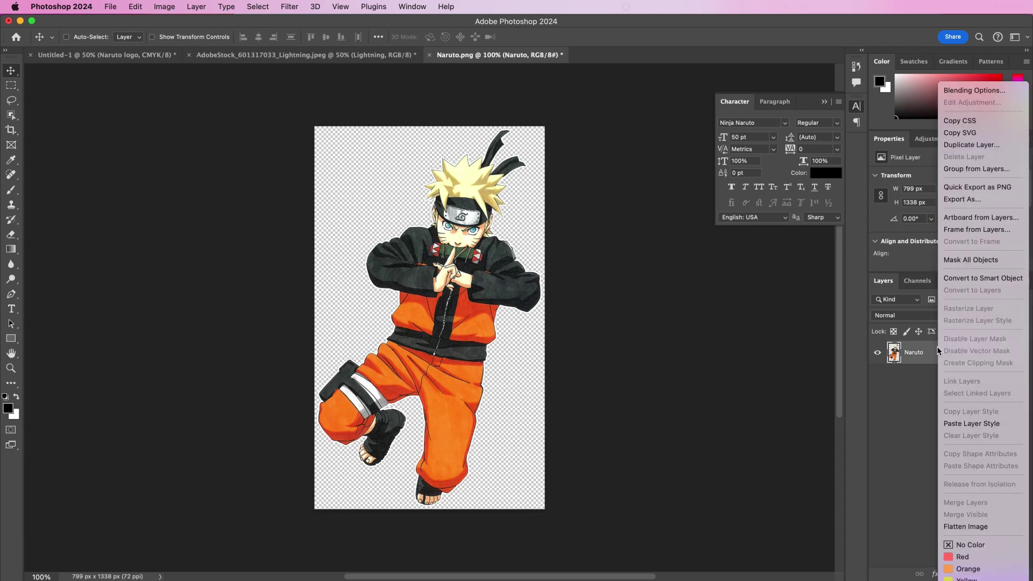
left_click(958, 278)
left_click_drag(930, 365, 997, 573)
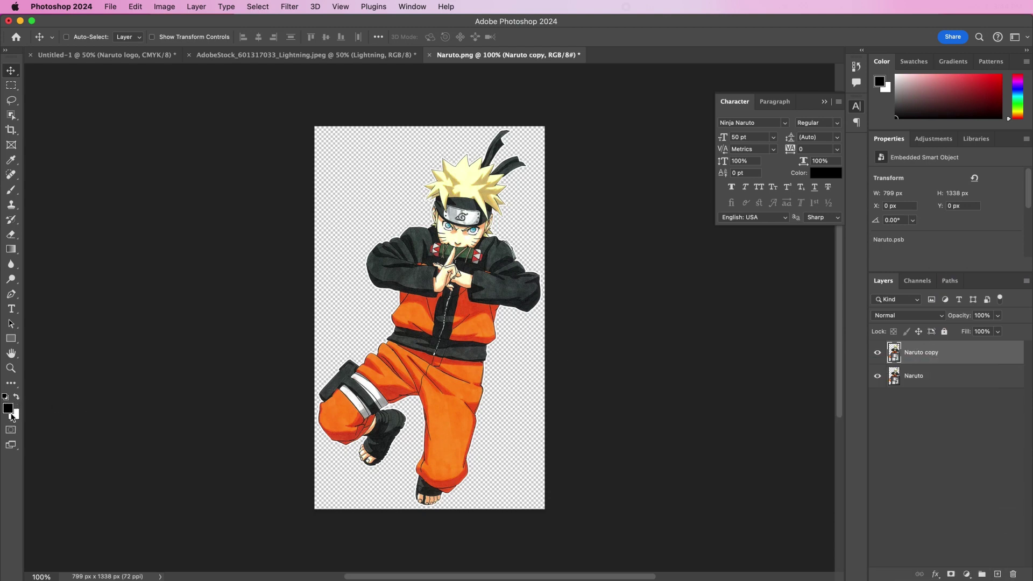
Apply the Filter Gallery's Conté Crayon sketch filter to the Naruto copy layer, with foreground level 11, background level 7 and Canvas texture
left_click(290, 7)
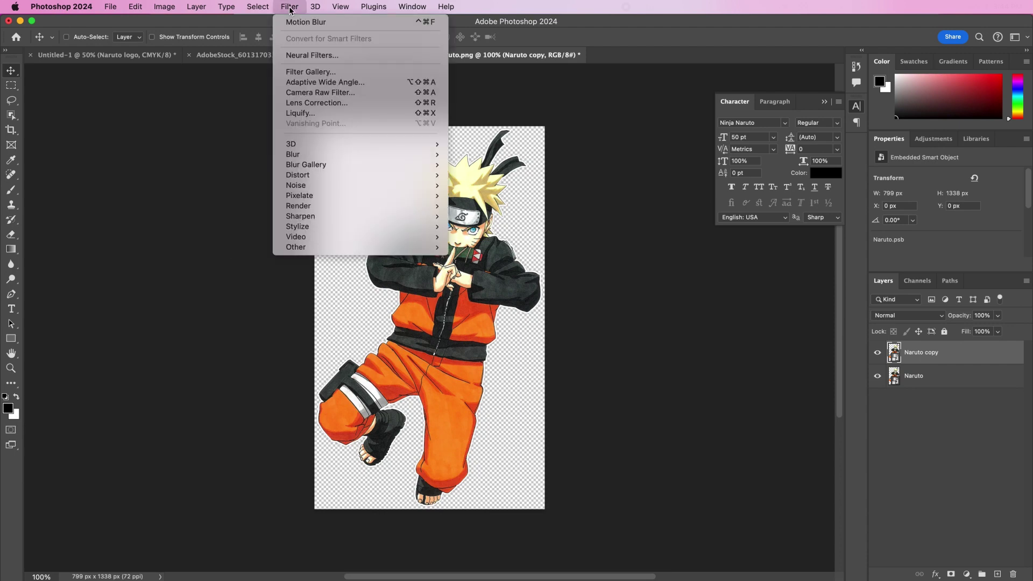
left_click(303, 72)
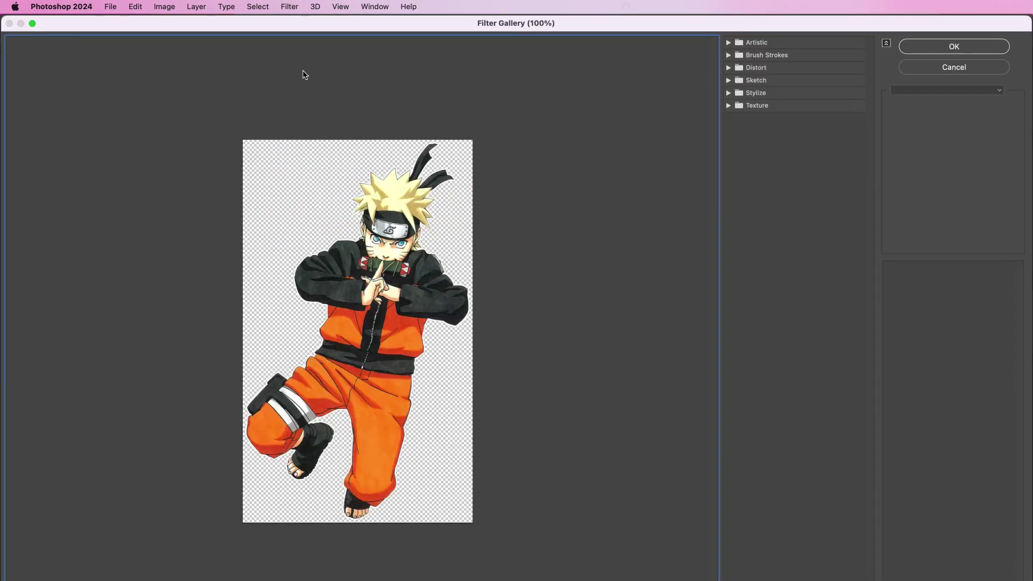
left_click(745, 68)
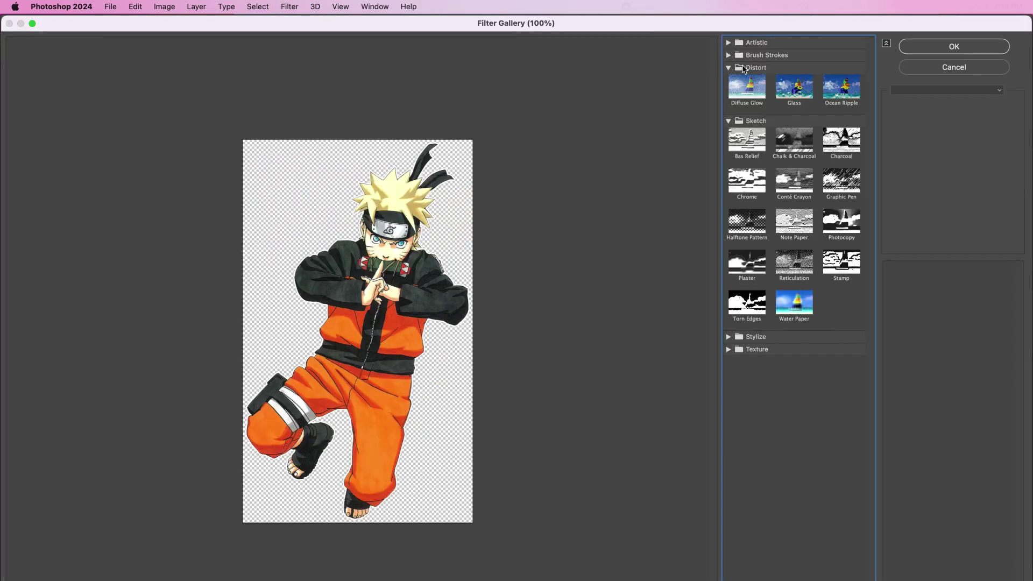
left_click(791, 191)
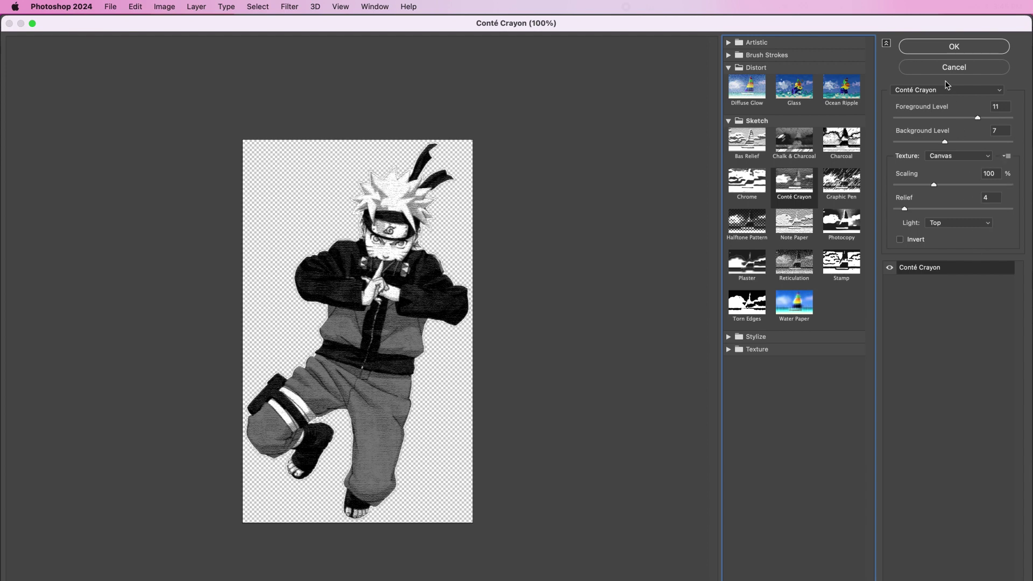
left_click(936, 47)
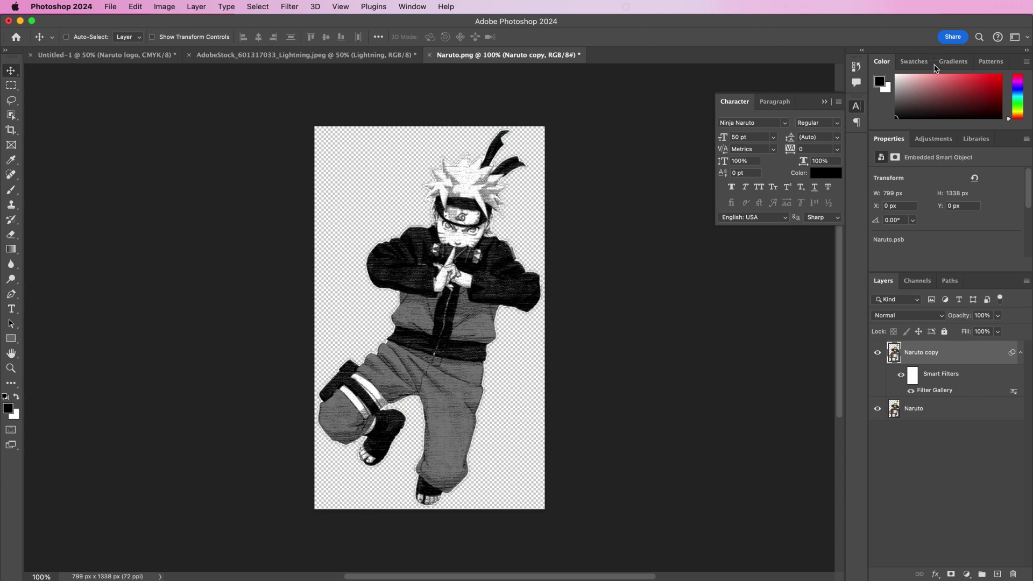
Set the Naruto copy layer's blend mode to Color Burn and combine both character layers into one Smart Object
left_click(889, 316)
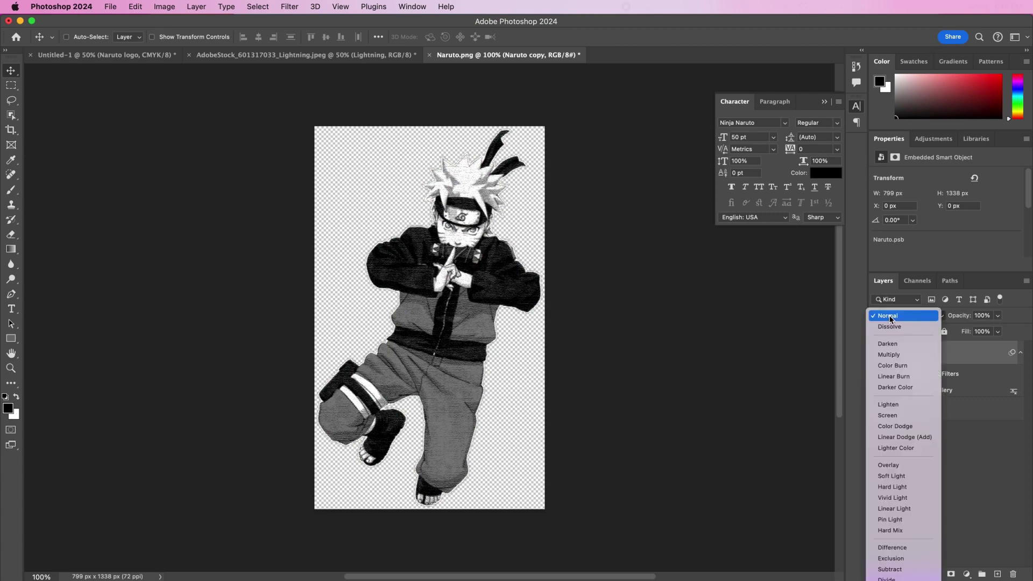
left_click(895, 366)
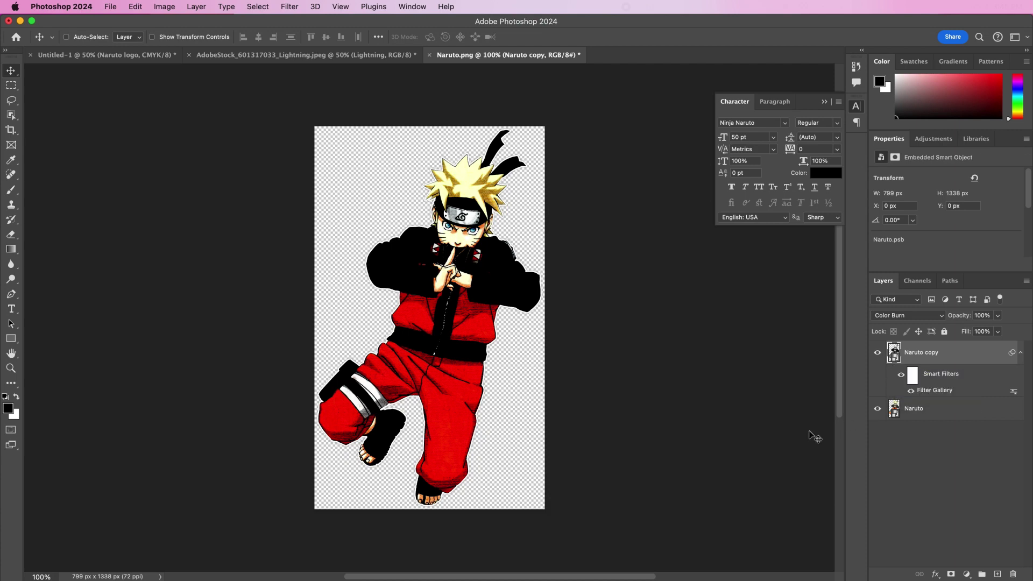
left_click(948, 416)
right_click(948, 416)
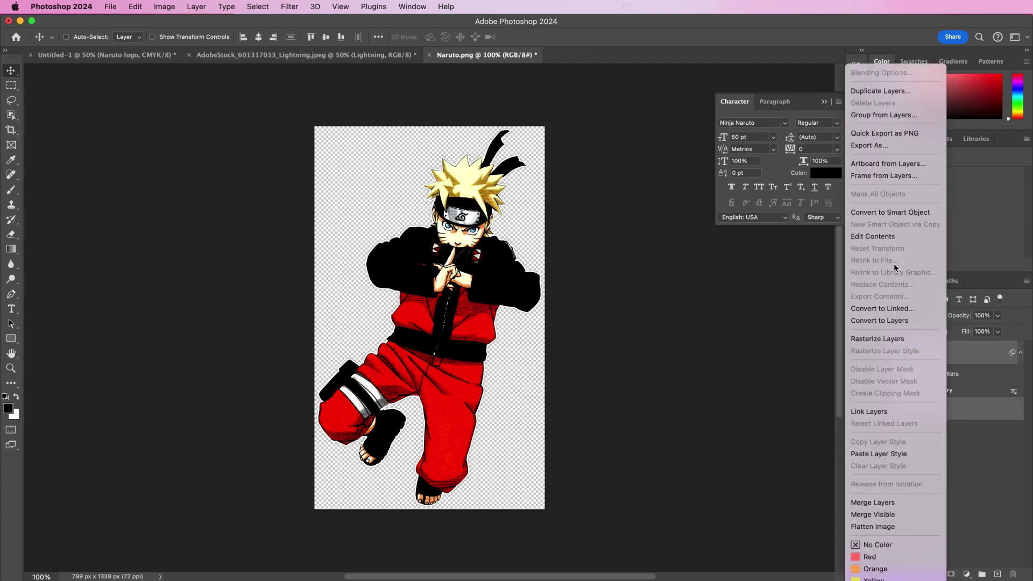
left_click(884, 212)
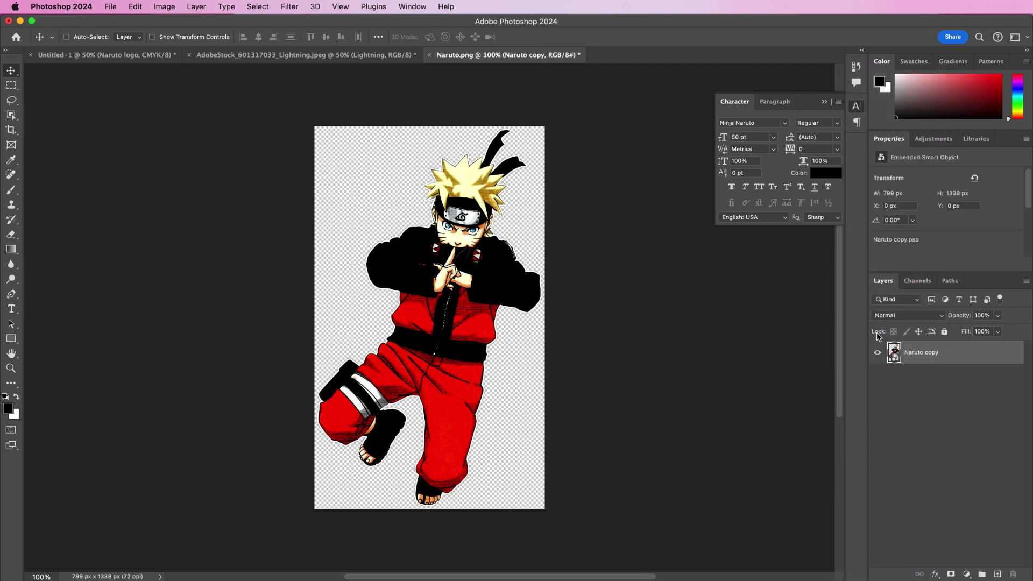
Rename the combined character layer Naruto
double_click(916, 352)
key("Right")
key("BackSpace")
key("BackSpace")
key("BackSpace")
key("BackSpace")
key("BackSpace")
key("Return")
Bring the character into the poster document, scale it proportionally to about 1483 × 2483 px, and centre it below the title
left_click_drag(435, 253, 415, 406)
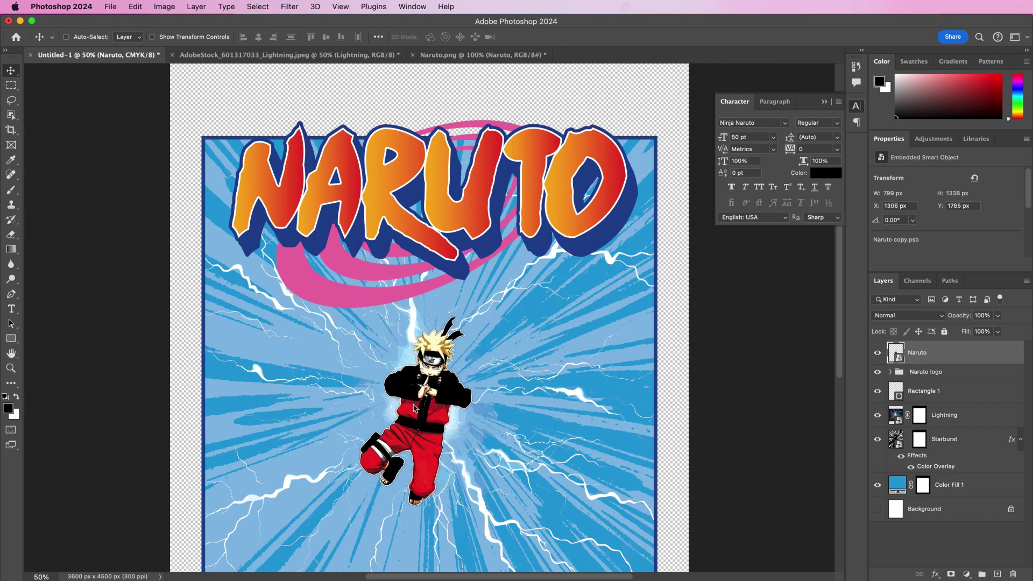
key("super+t")
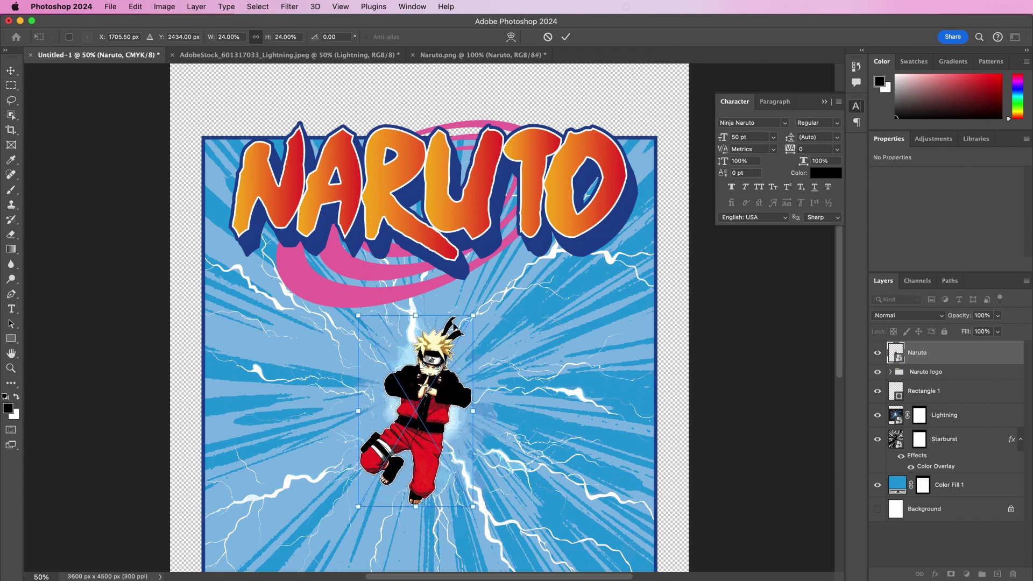
left_click_drag(472, 314, 565, 179)
left_click_drag(520, 234, 487, 295)
scroll(487, 296, "down", 5)
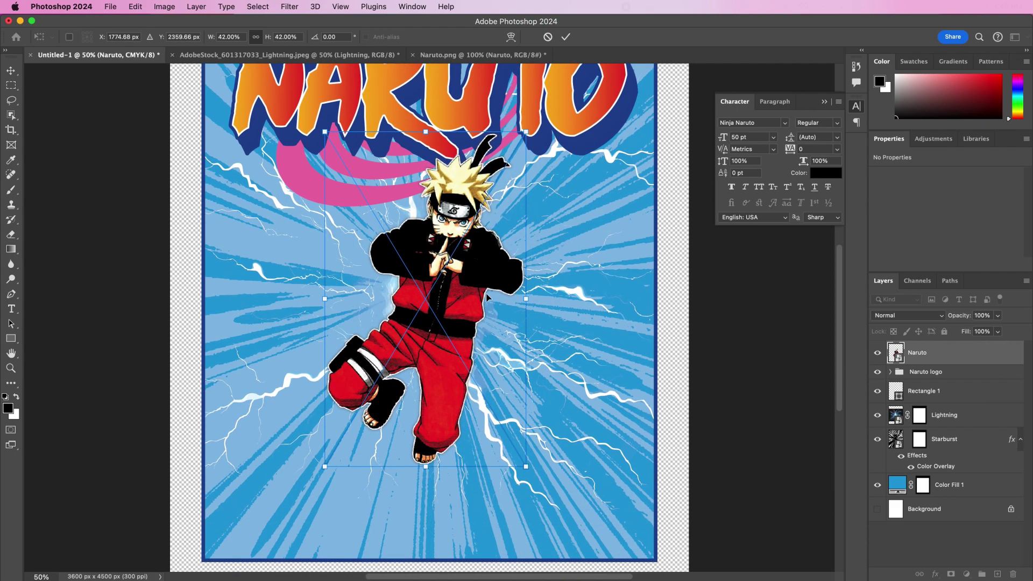
left_click_drag(423, 467, 418, 487)
left_click_drag(418, 421, 420, 410)
key("Return")
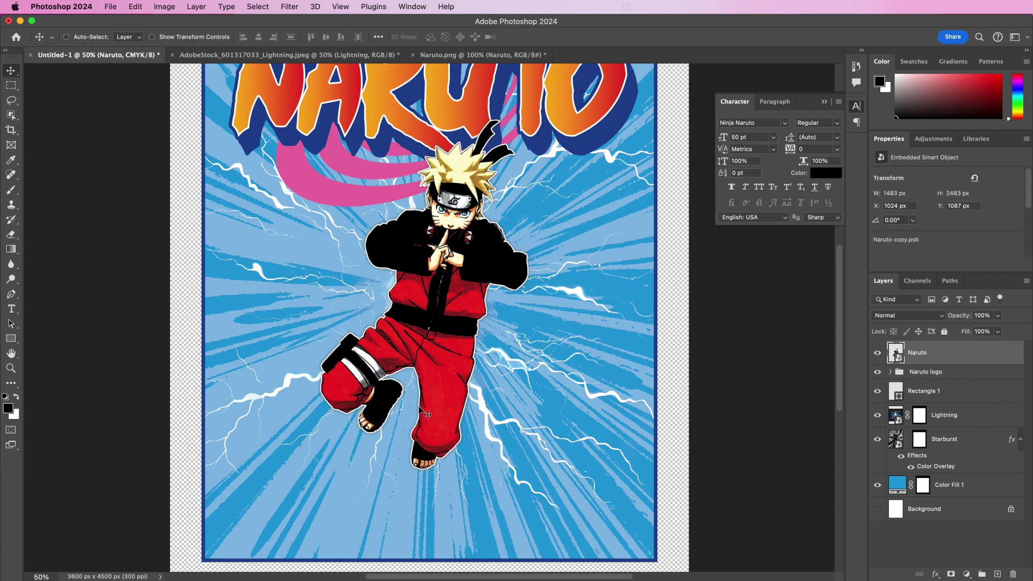
Add a black 12 px Stroke effect to the Naruto character layer, positioned Inside
double_click(946, 353)
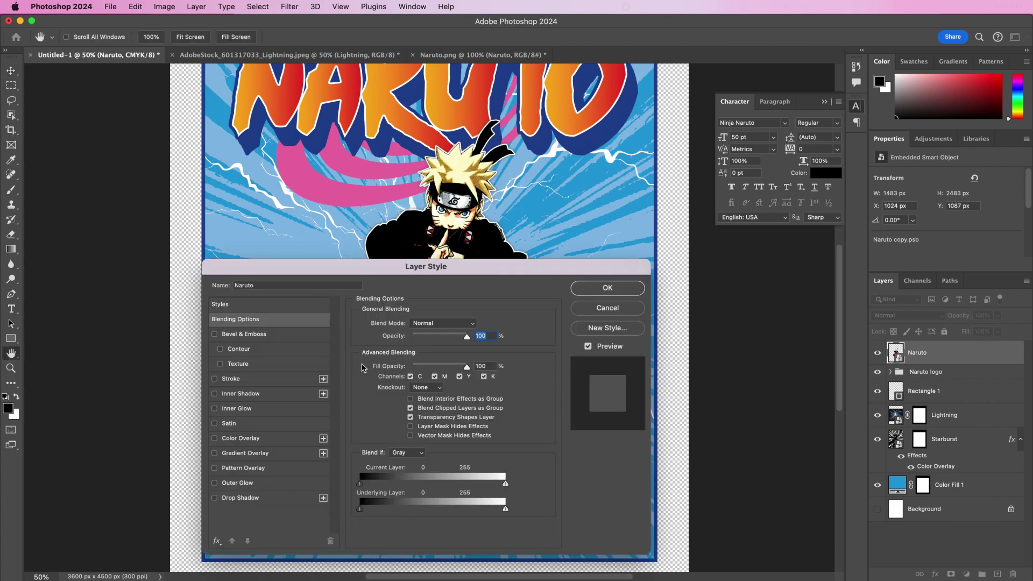
left_click(262, 382)
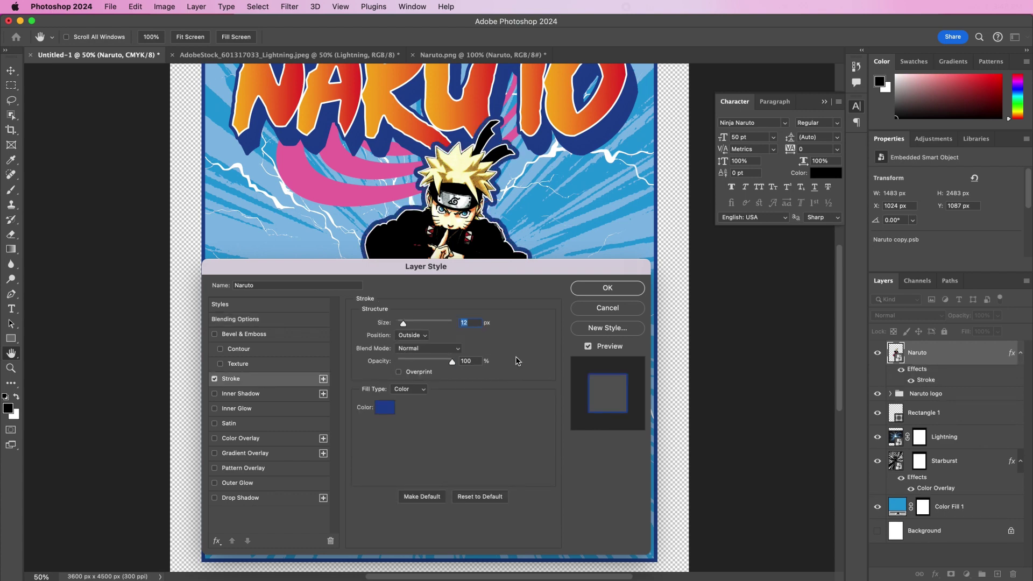
left_click(415, 347)
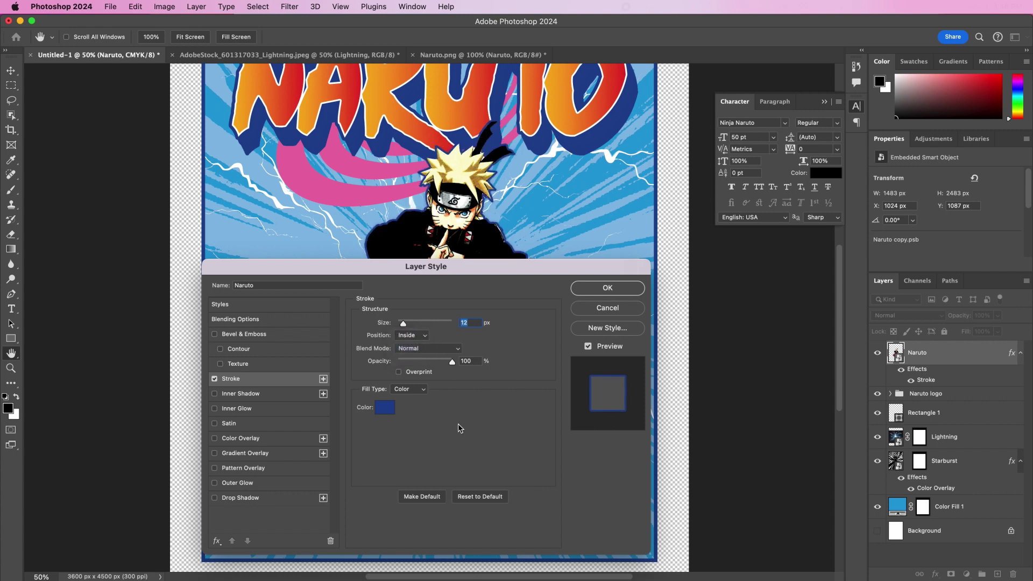
left_click(388, 407)
left_click(472, 392)
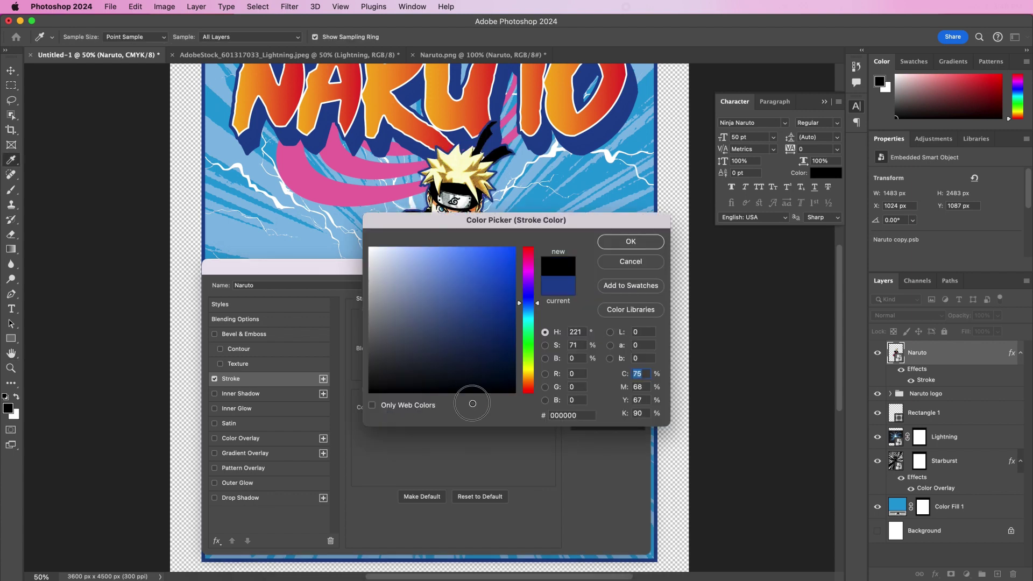
key("Return")
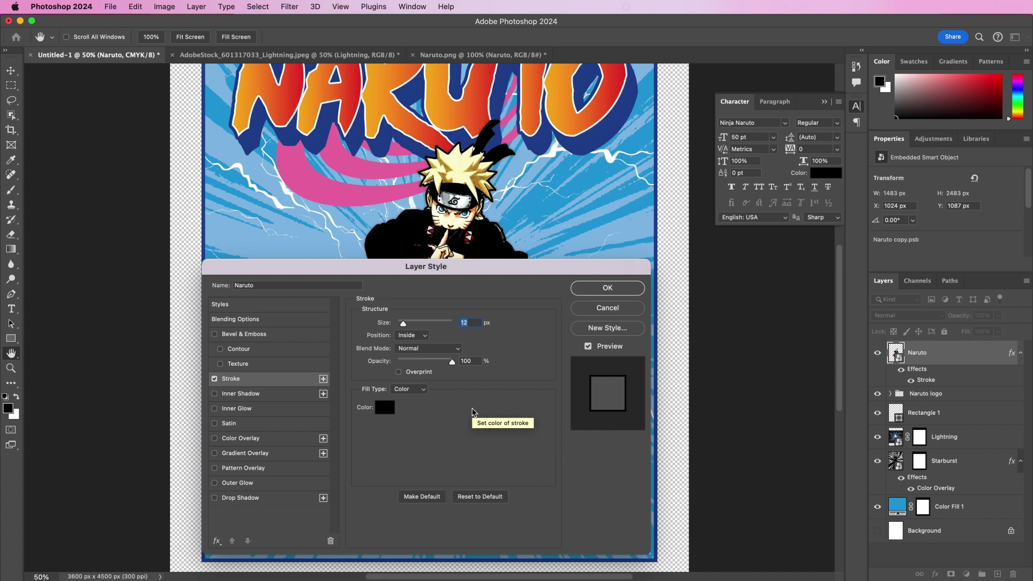
Add an Inner Glow to the Naruto layer with Pin Light blend mode and 77% opacity
left_click(275, 413)
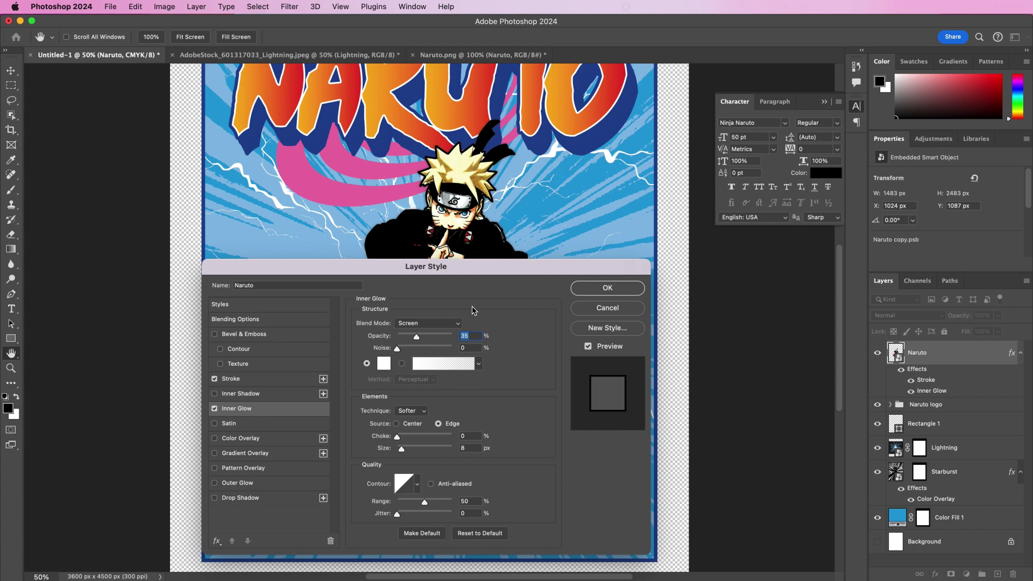
left_click(447, 322)
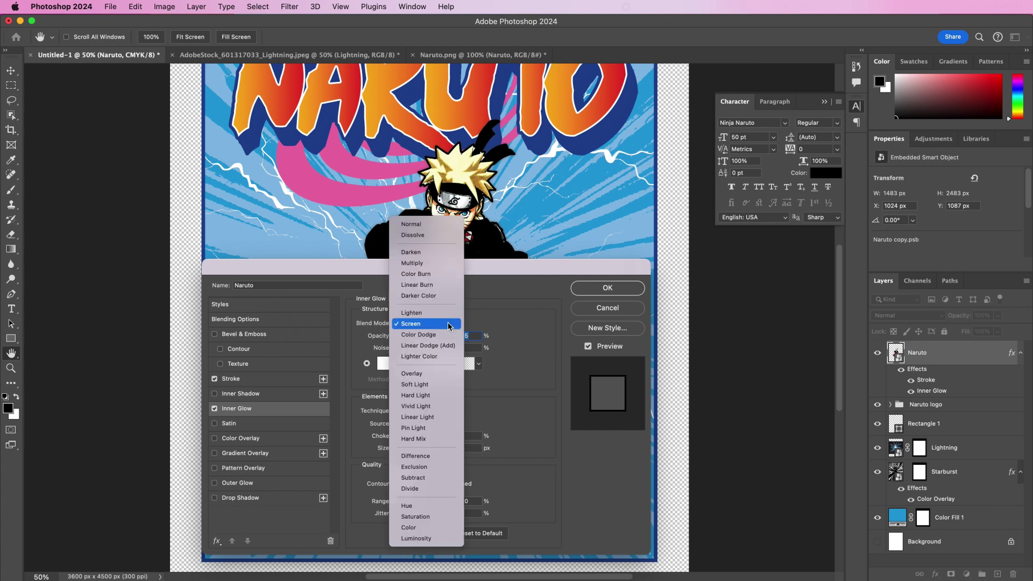
left_click(434, 428)
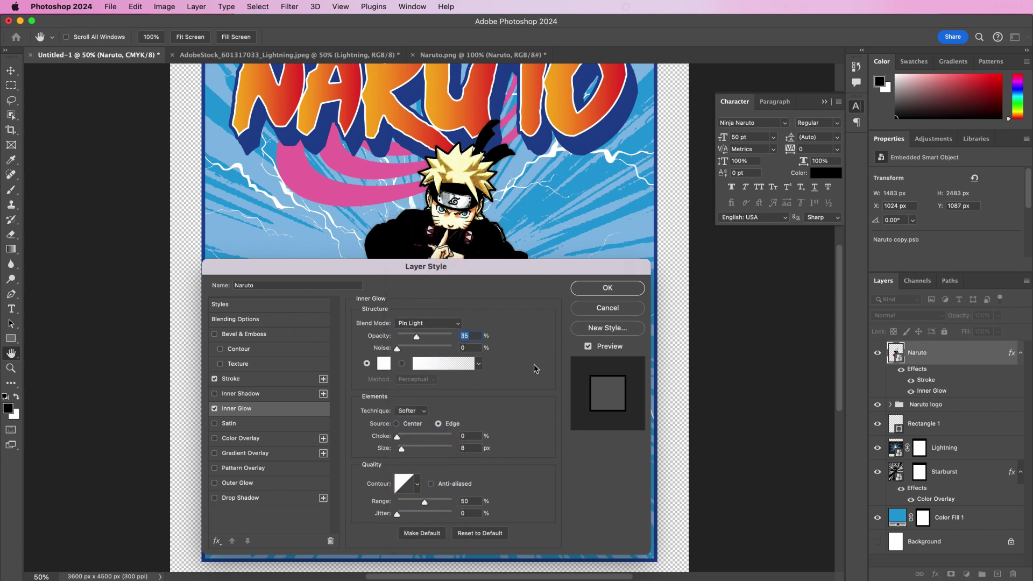
type("77")
Set the inner glow's colour to light blue c5e9fa and its size to 122 px
left_click(383, 364)
left_click_drag(572, 415, 521, 414)
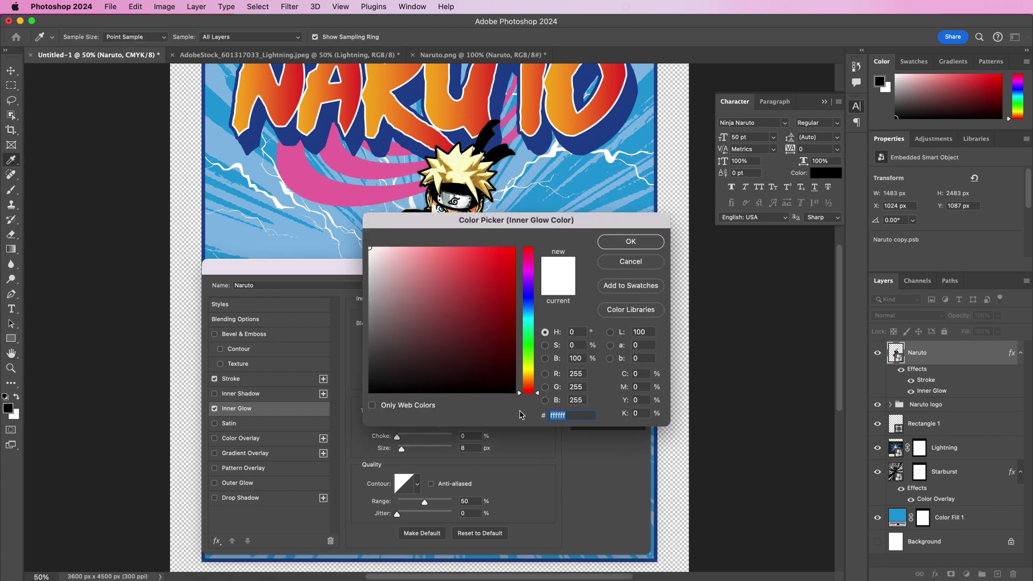
type("c5")
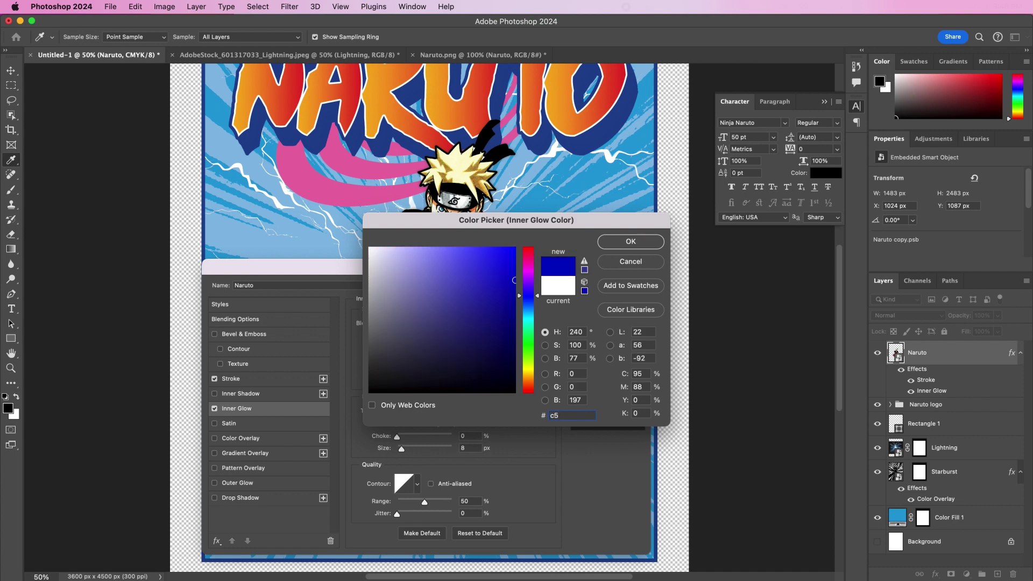
type("e9")
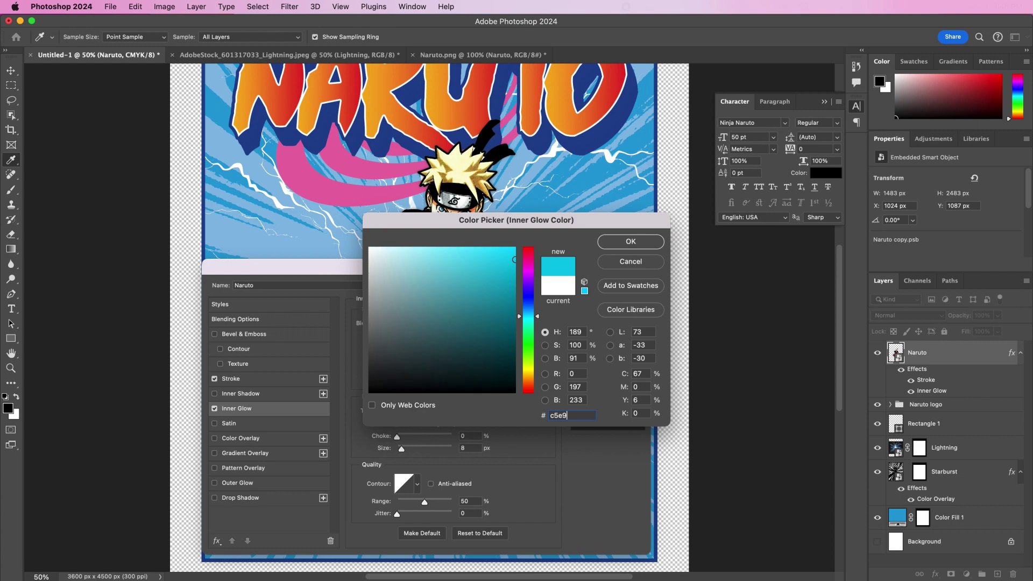
type("f")
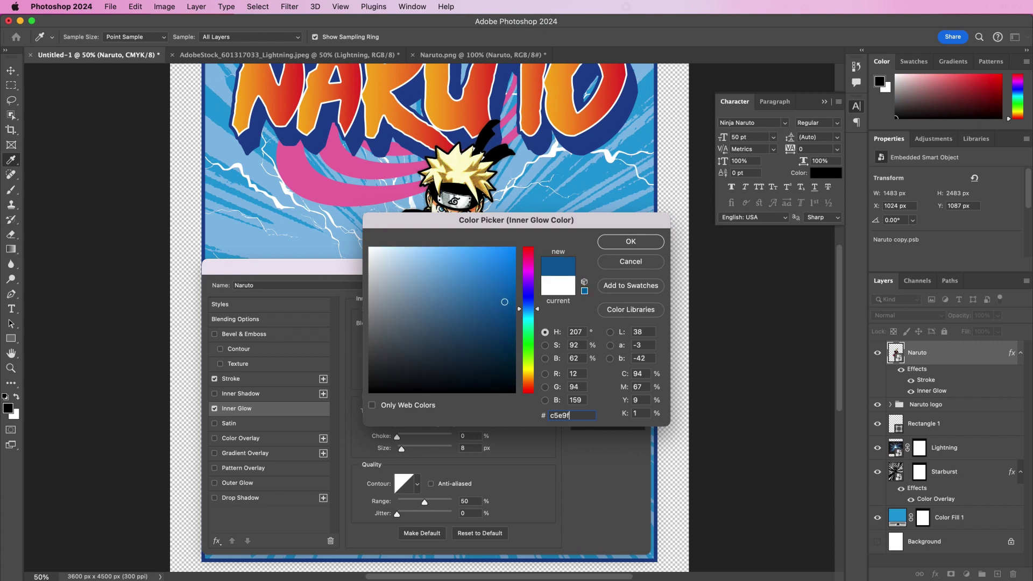
type("a")
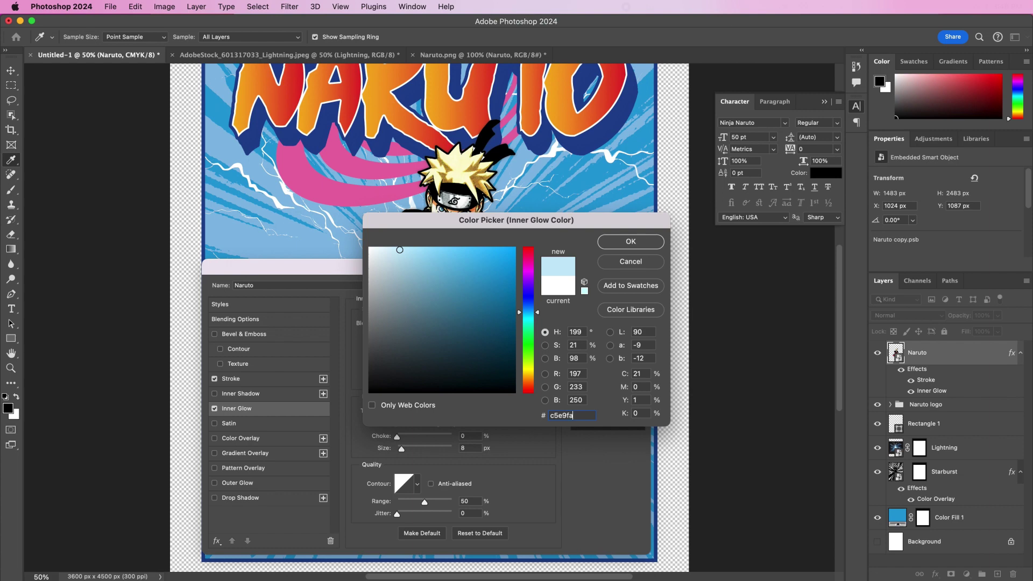
left_click(619, 242)
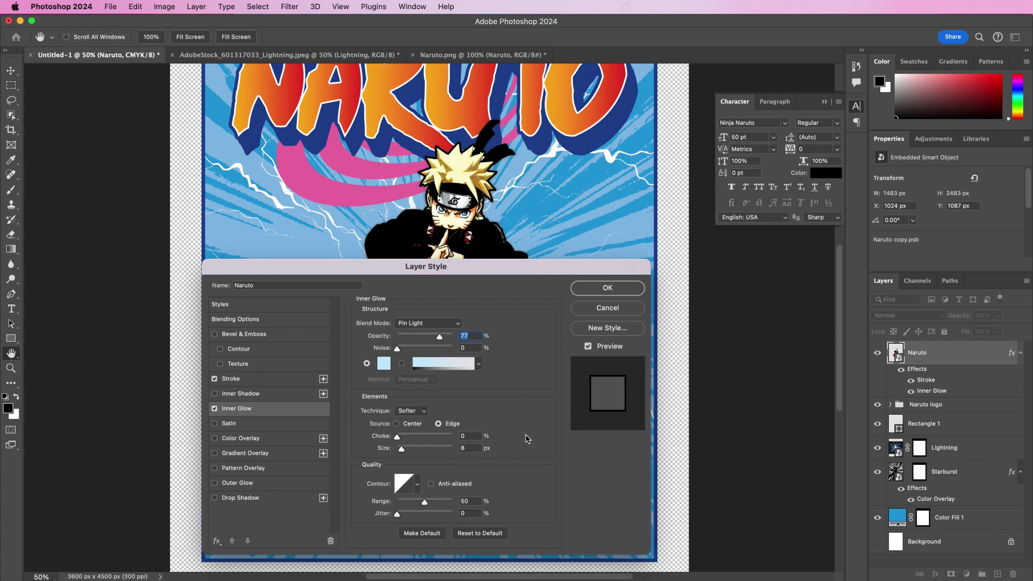
double_click(473, 448)
type("122")
key("Return")
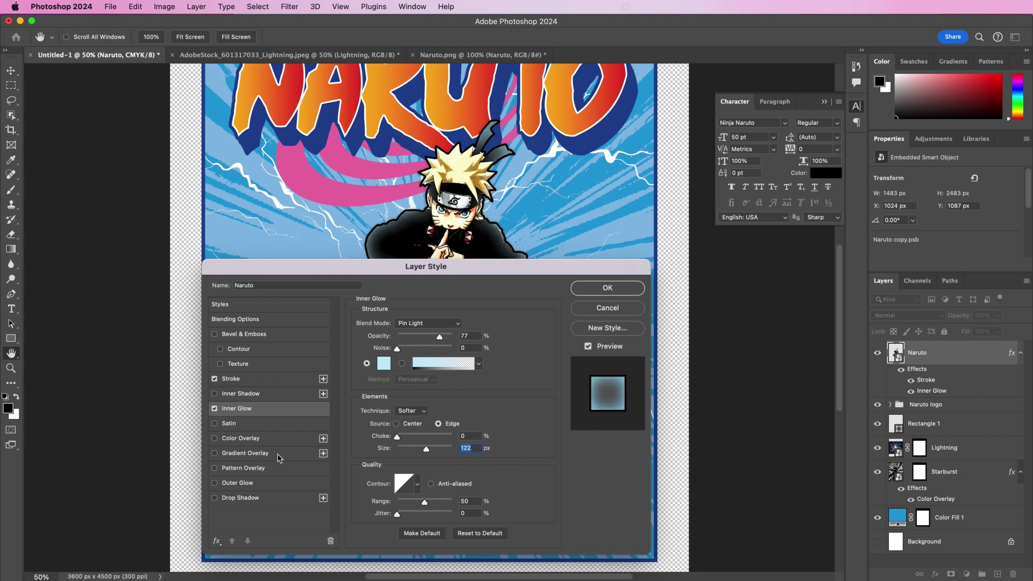
Add an Outer Glow to the Naruto layer with Normal blend mode, 100% opacity and light blue colour c2e8ff
left_click(271, 483)
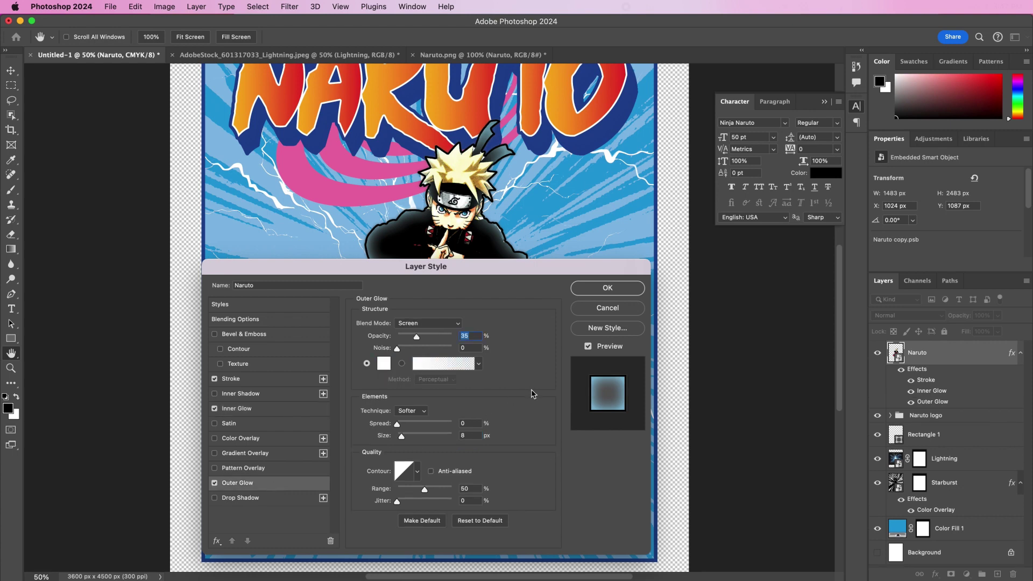
left_click(435, 323)
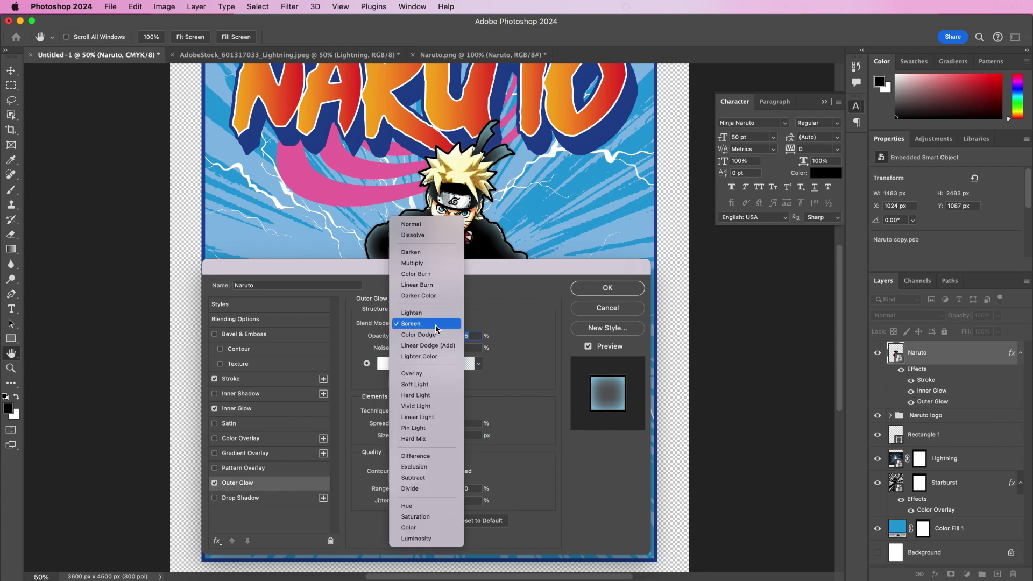
left_click(426, 224)
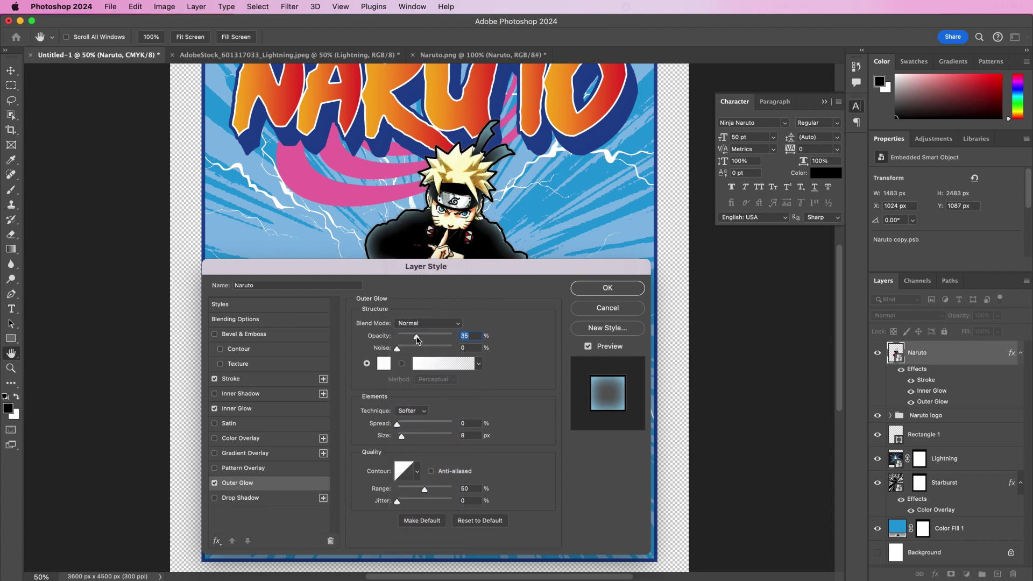
left_click(383, 364)
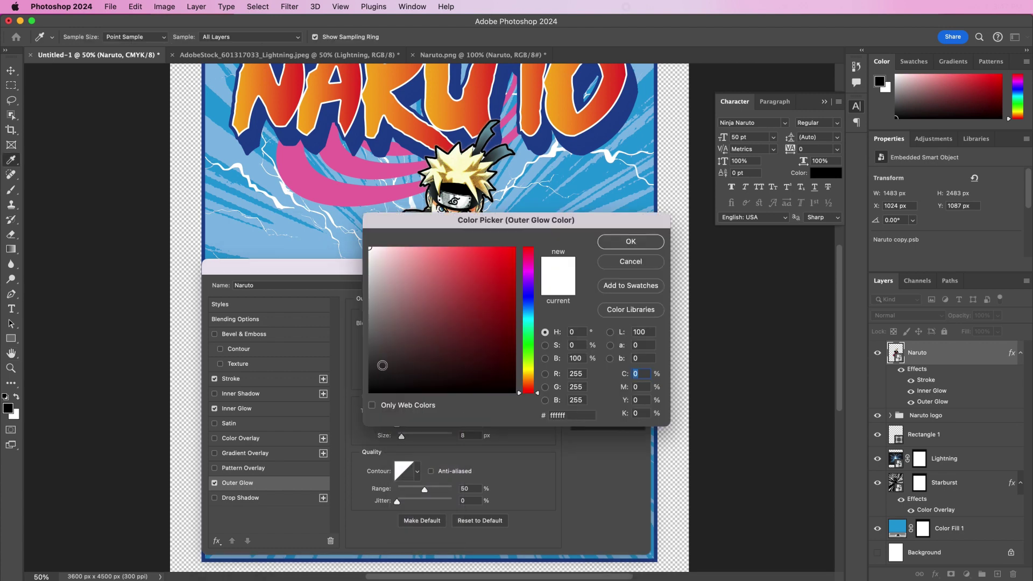
left_click(571, 416)
type("c2e")
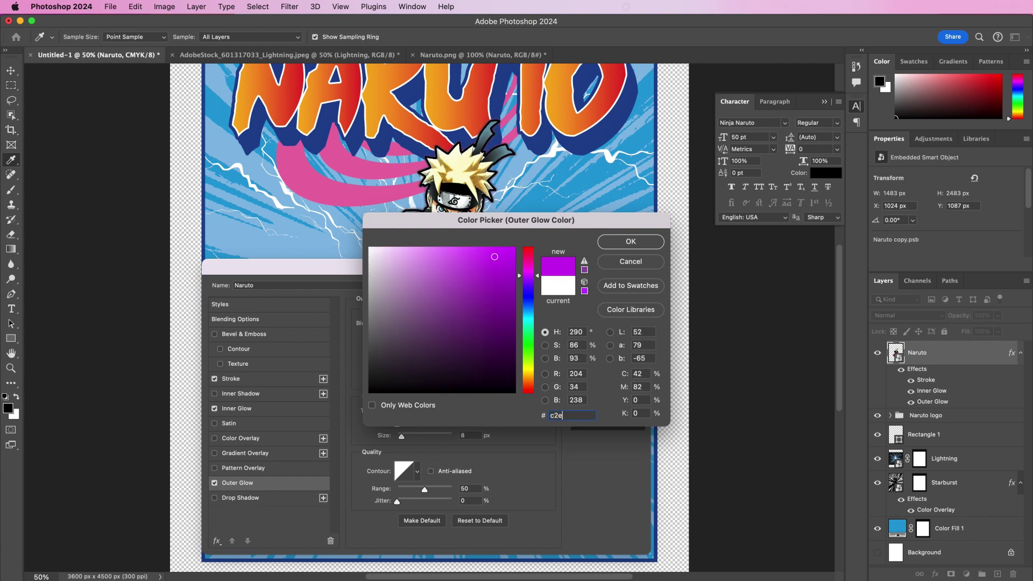
type("8")
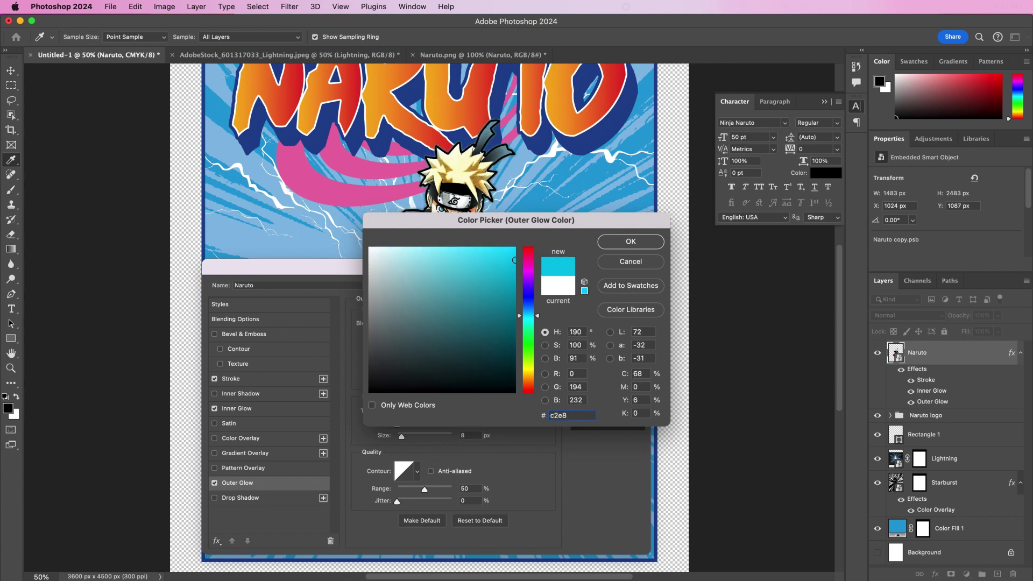
type("ff")
key("Return")
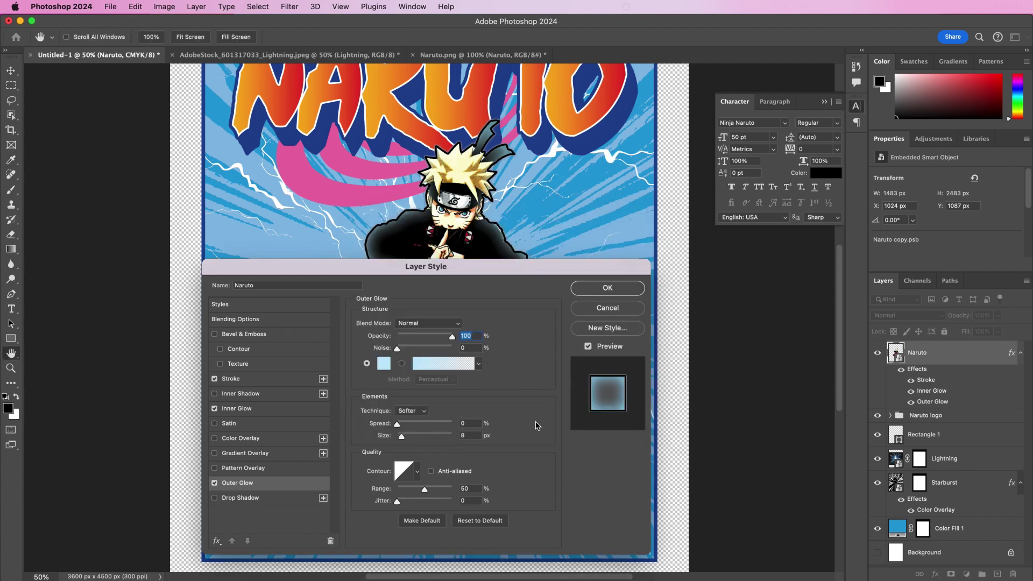
Set the outer glow's size to 166 px and give it the rounded-steps contour
double_click(476, 438)
type("166")
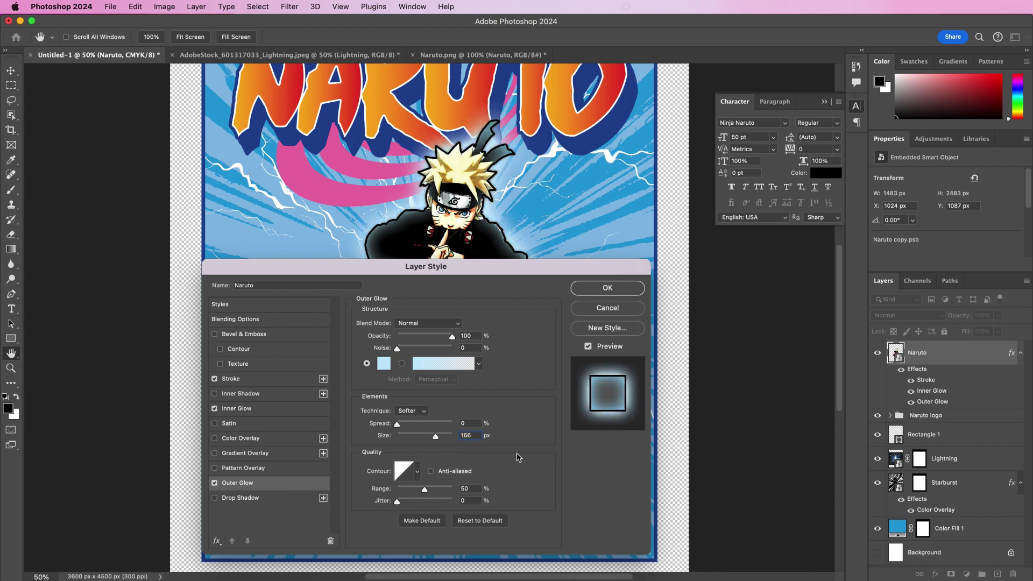
left_click(417, 472)
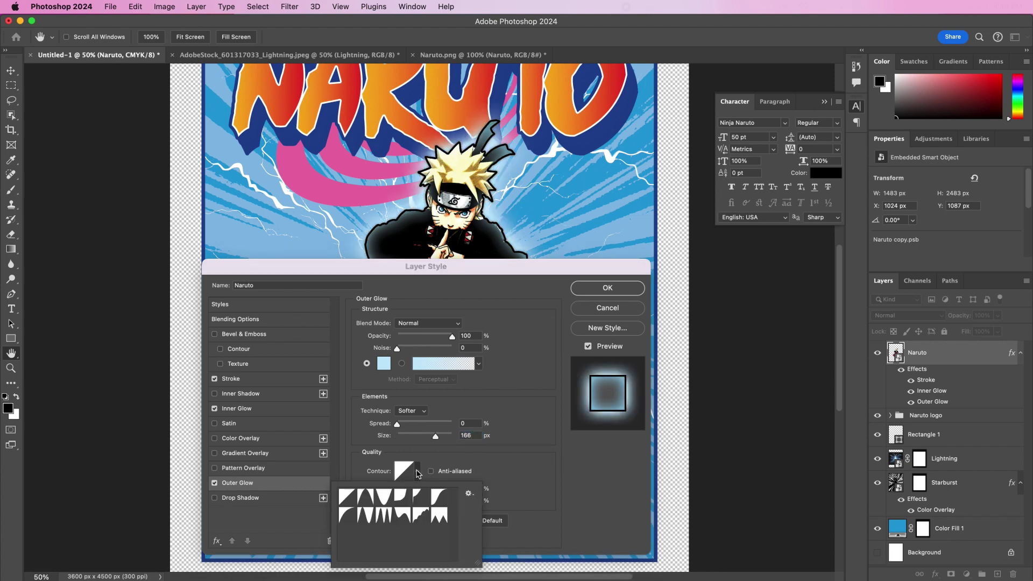
left_click(420, 515)
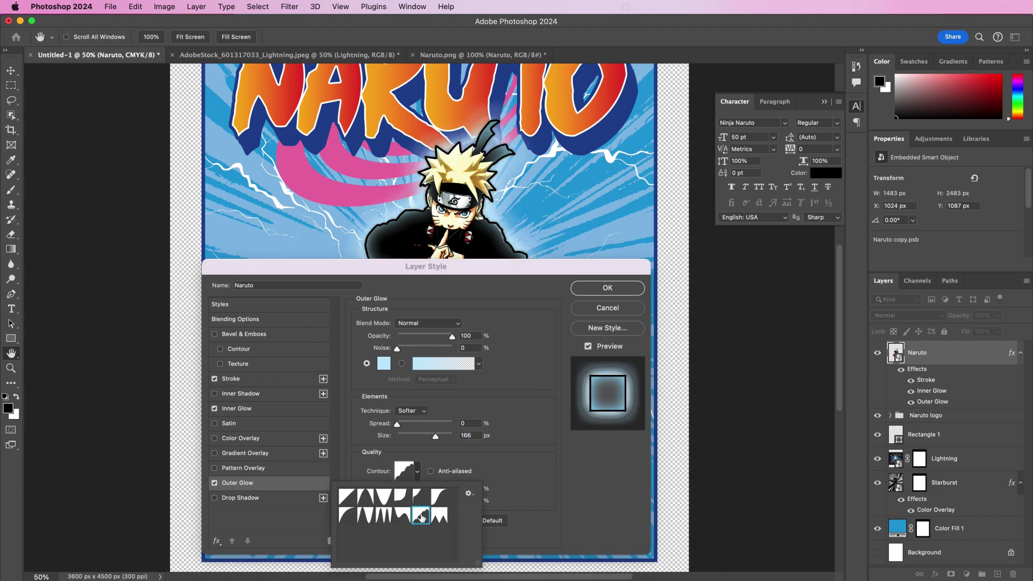
left_click(537, 496)
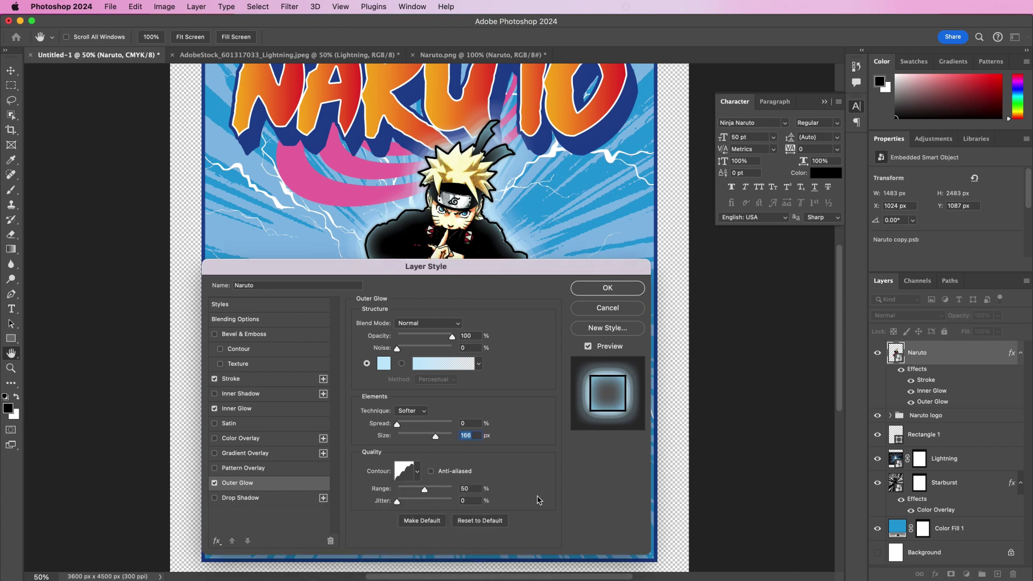
Add a Drop Shadow to the Naruto layer with Color Dodge blend mode and light blue colour aee1f2
left_click(266, 497)
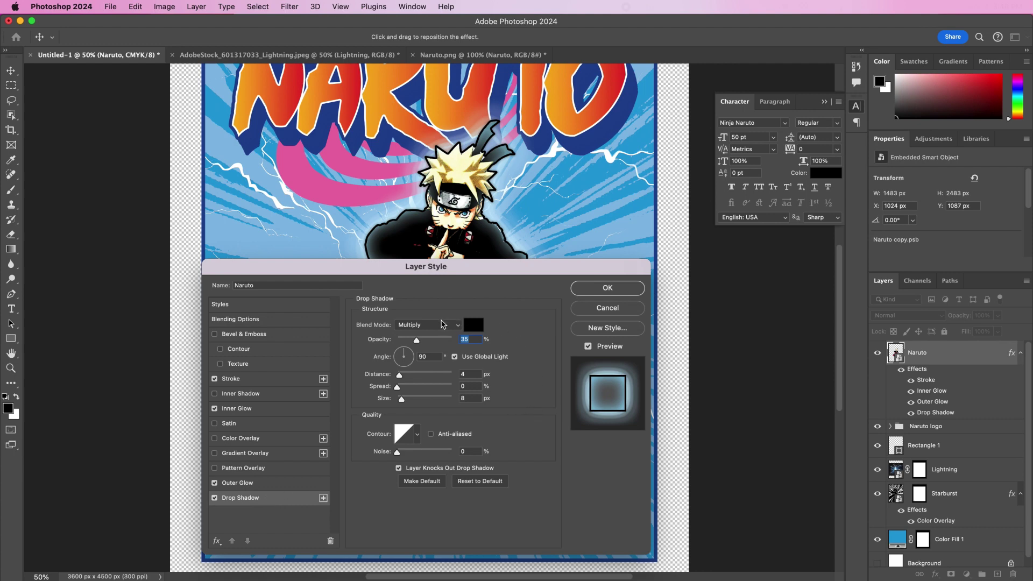
left_click(428, 325)
left_click(440, 398)
left_click(474, 324)
left_click(585, 415)
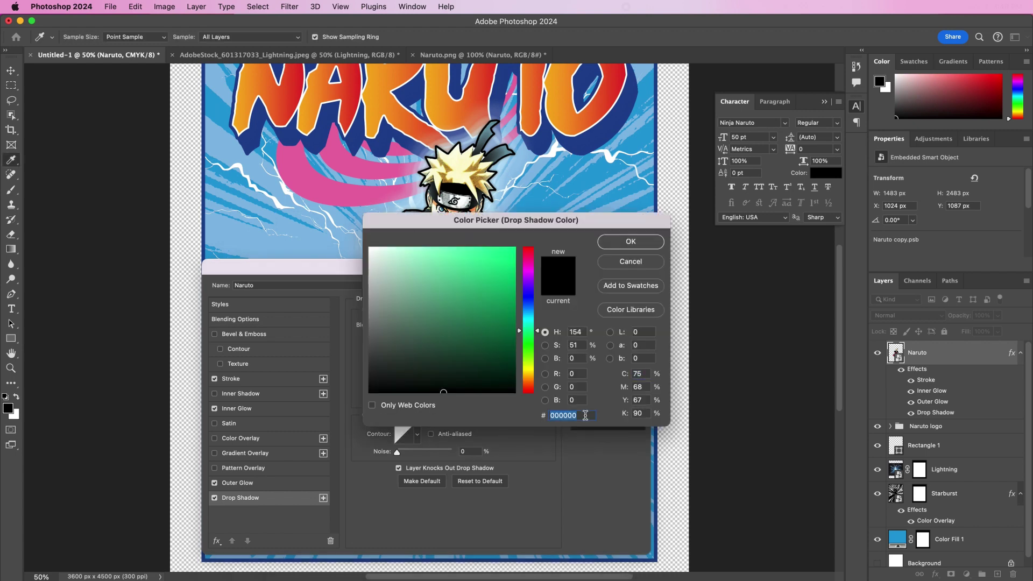
type("aee")
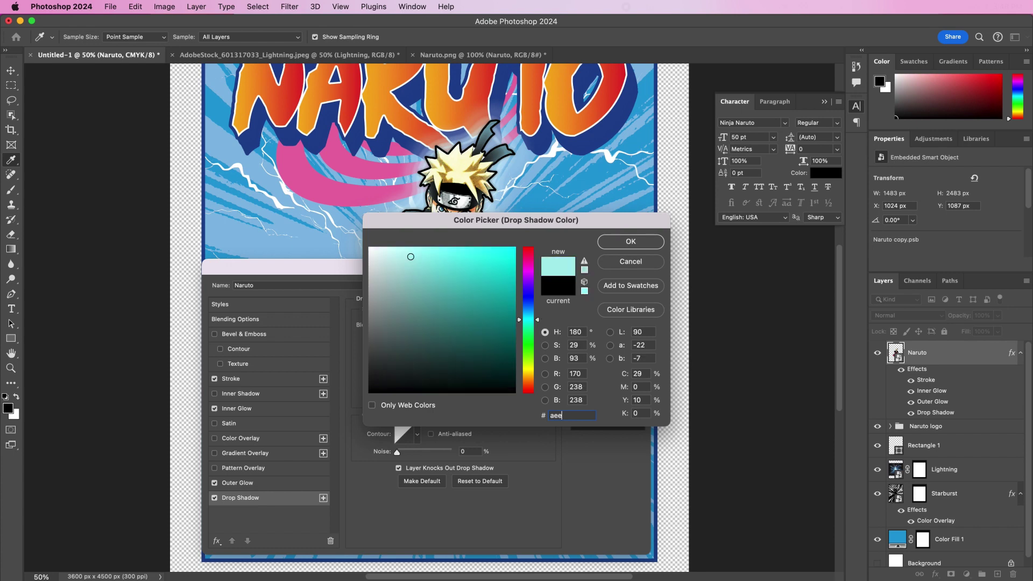
type("1f2")
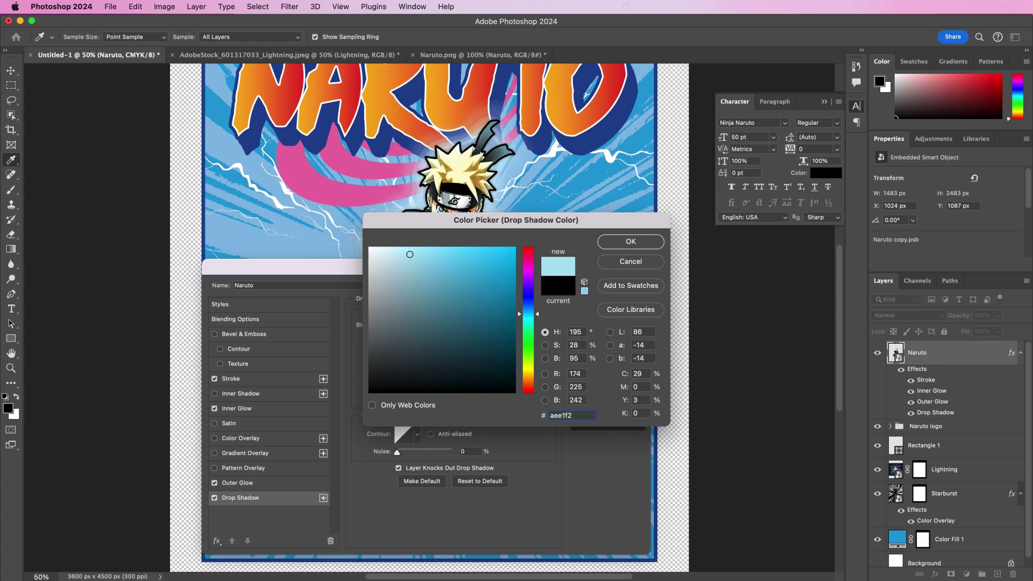
key("Return")
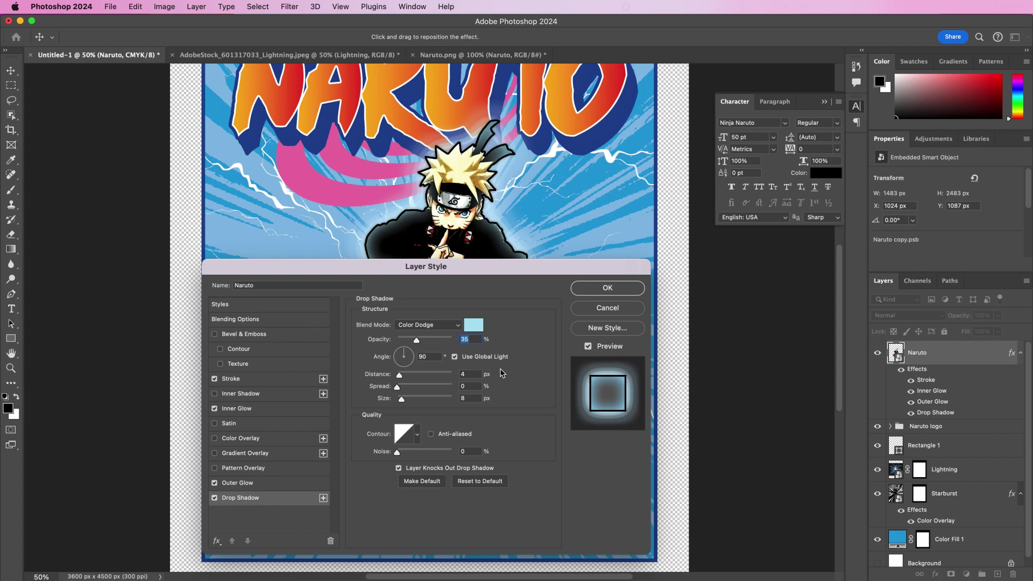
Set the drop shadow's opacity to 100%, its angle to 120° and its distance to 98 px
left_click_drag(418, 344, 453, 343)
double_click(424, 357)
type("120")
double_click(471, 374)
type("98")
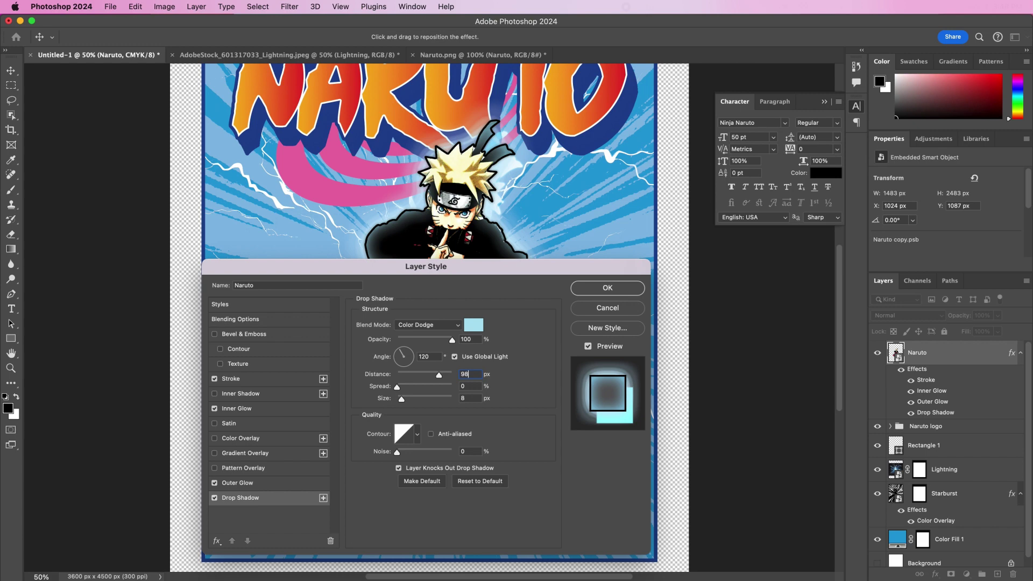
Set the drop shadow's size to 0 px and give it the cone-shaped contour
double_click(473, 398)
type("0")
left_click(418, 435)
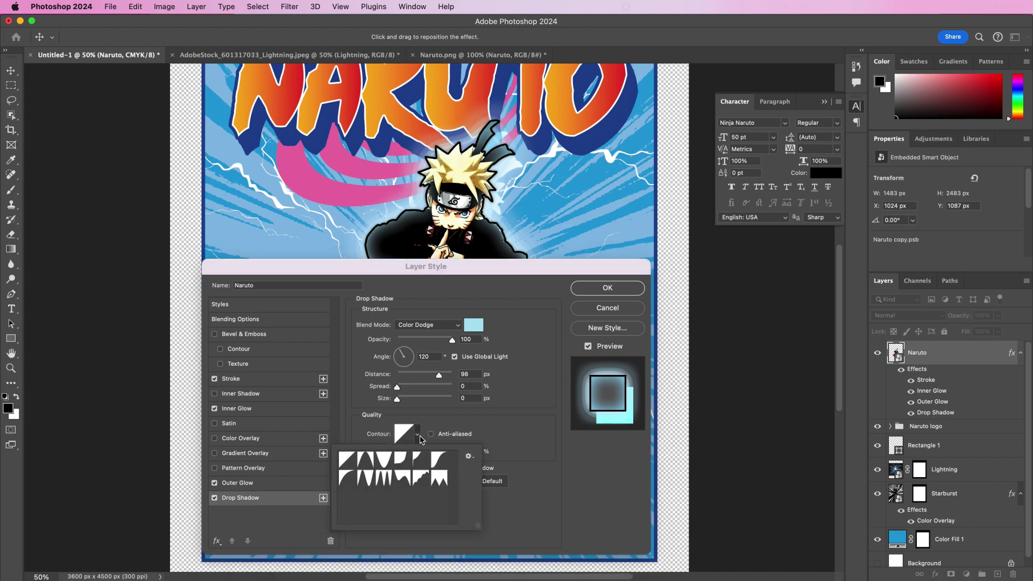
left_click(368, 467)
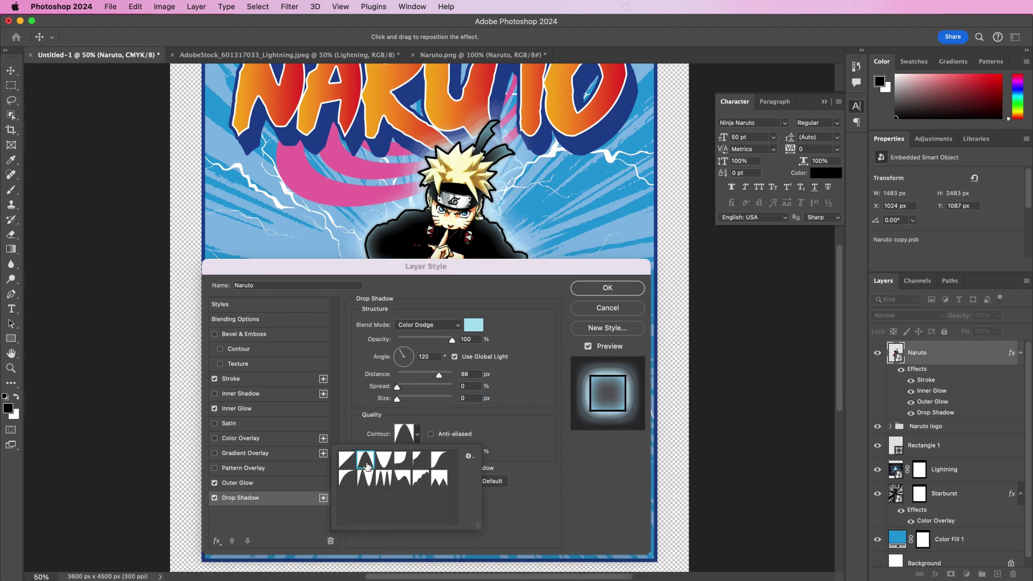
left_click(563, 477)
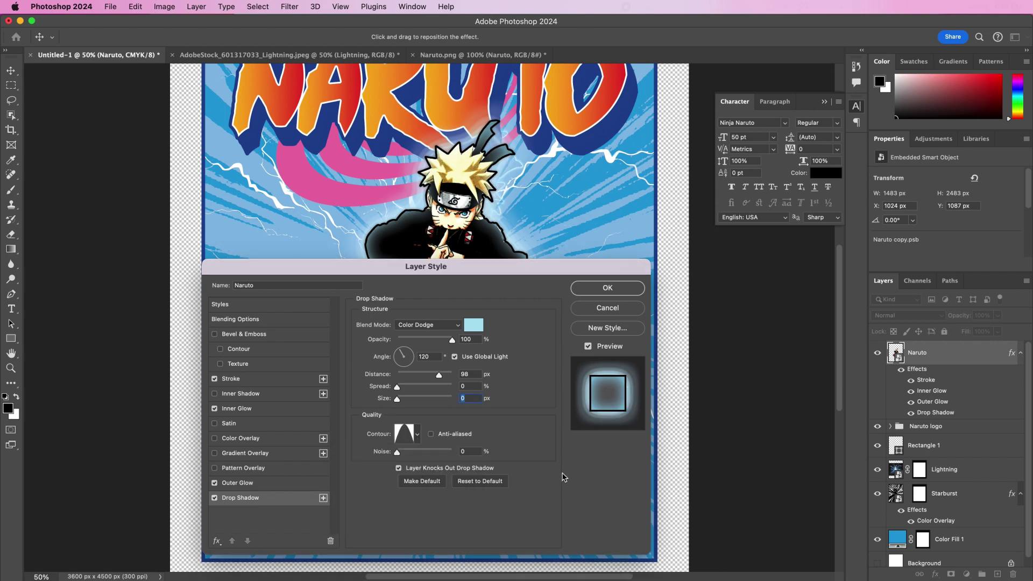
Set the Naruto layer's drop shadow noise to 81% and add a second instance of that drop shadow
left_click(471, 450)
type("81")
left_click(323, 498)
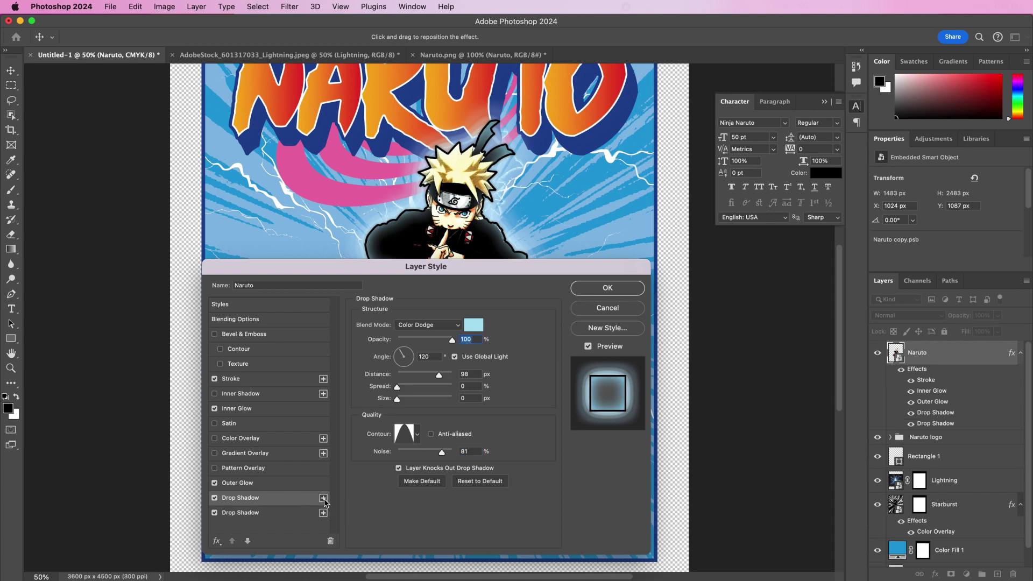
Turn off global light for the second drop shadow and set its angle to 12°
left_click(300, 518)
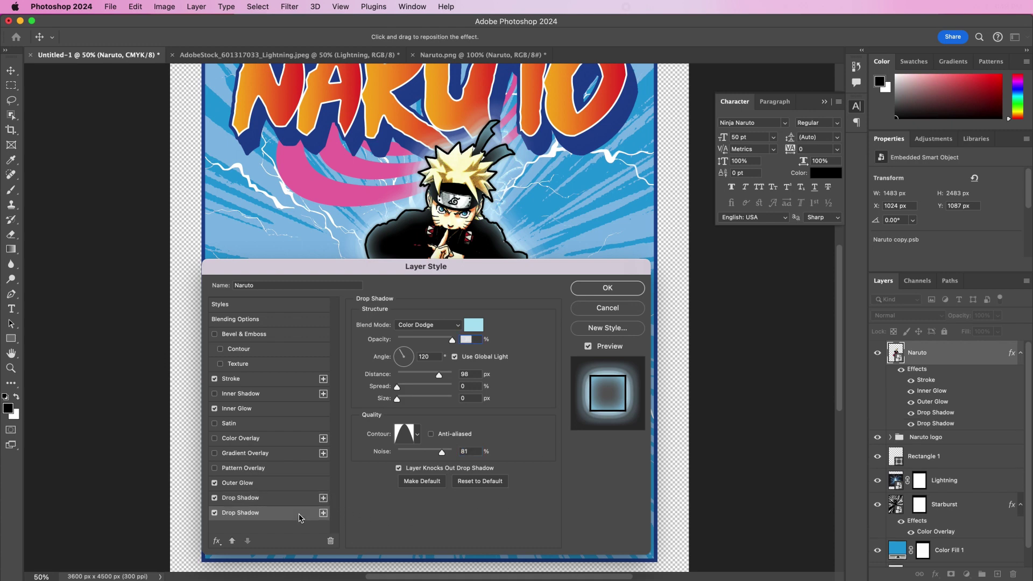
left_click(476, 341)
left_click(454, 358)
double_click(428, 357)
type("12")
Add a third drop shadow with a -128° angle and 137 px distance, and apply the layer style
left_click(323, 513)
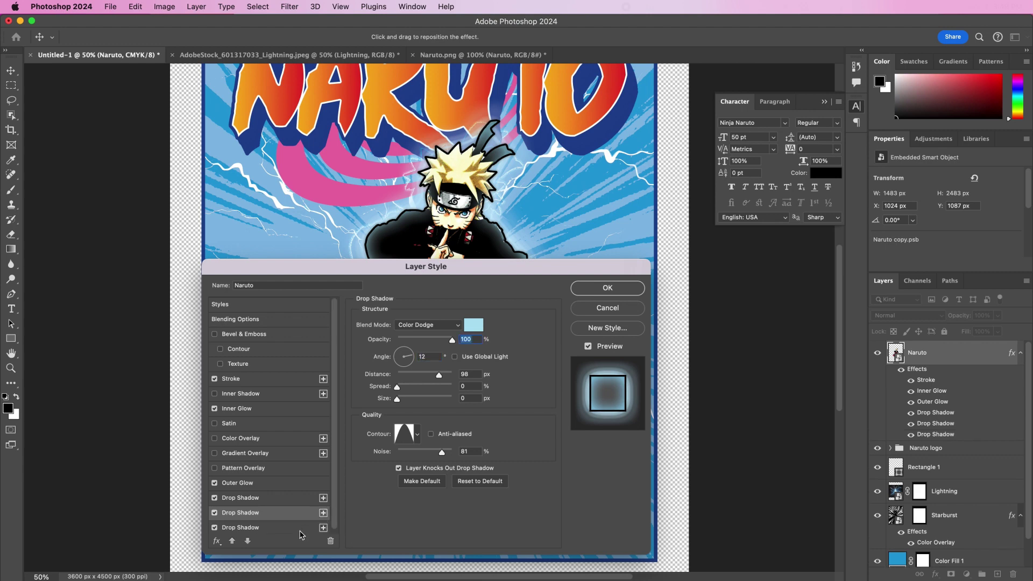
scroll(298, 534, "down", 1)
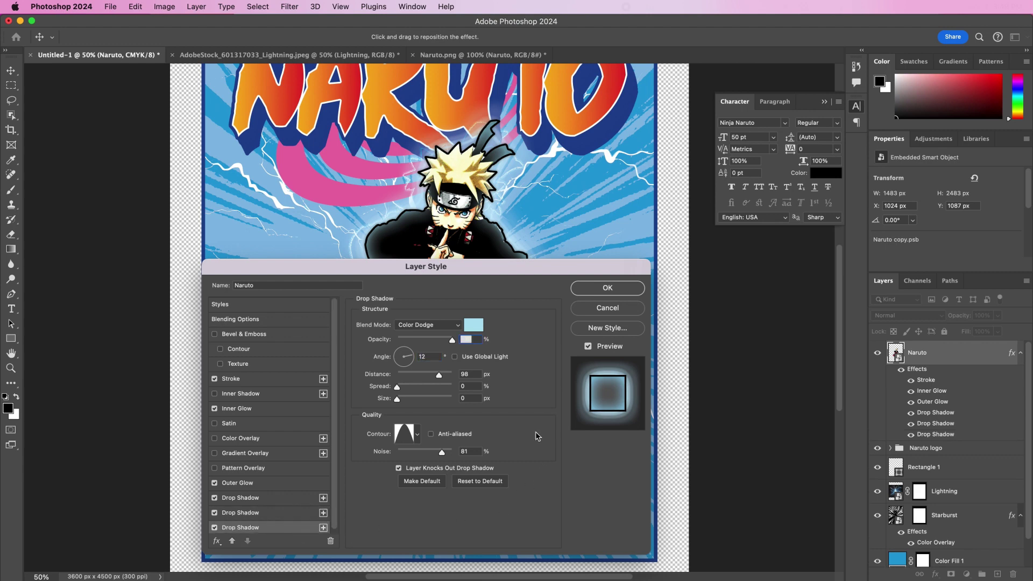
left_click(468, 339)
double_click(433, 358)
type("-128")
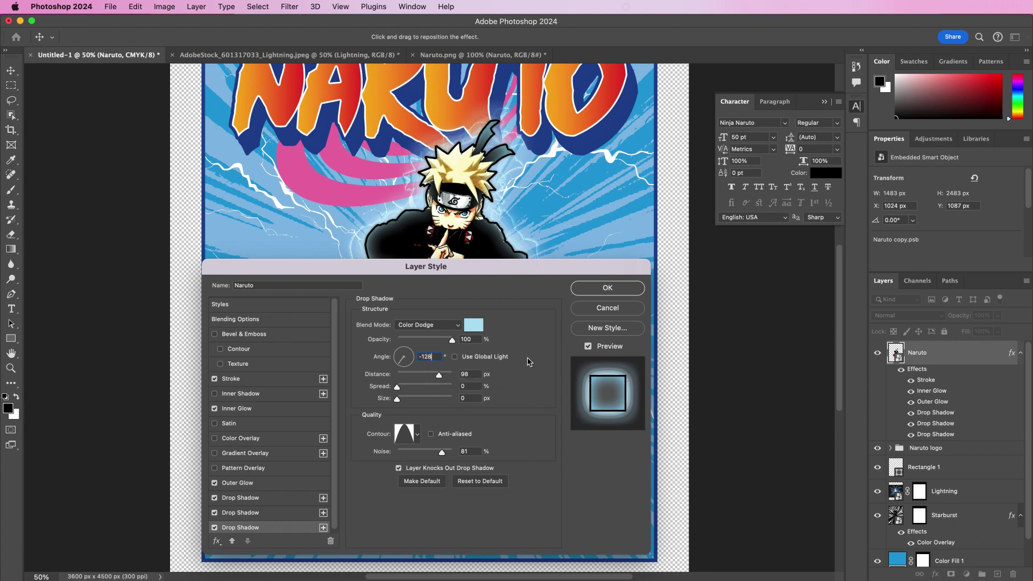
key("Return")
double_click(465, 373)
type("137")
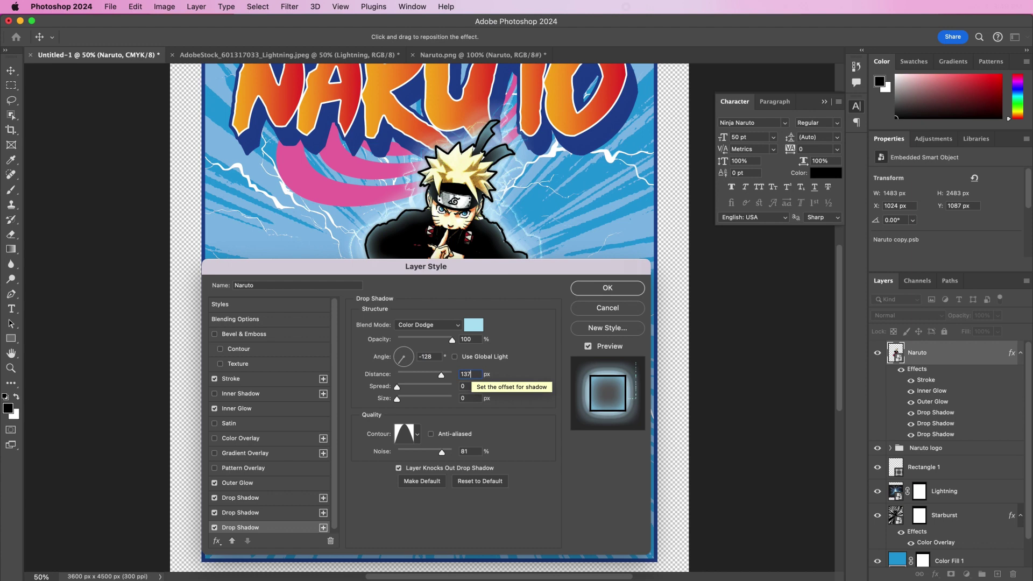
key("Return")
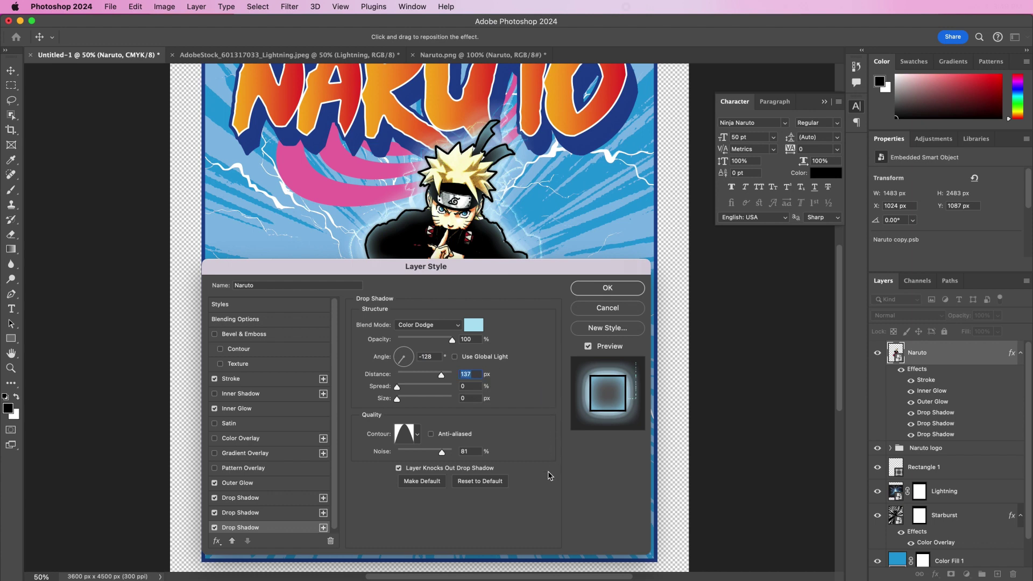
left_click(581, 289)
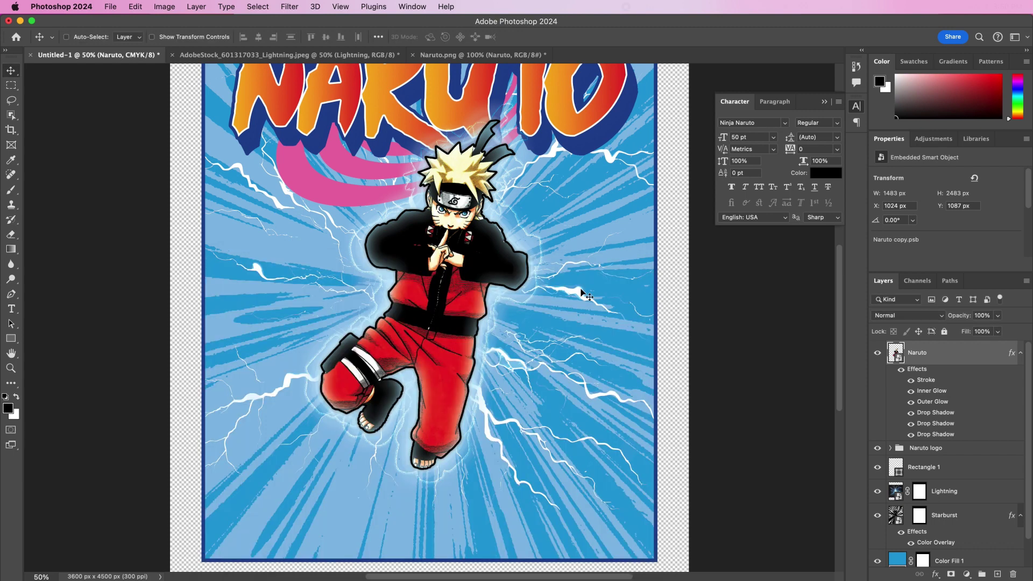
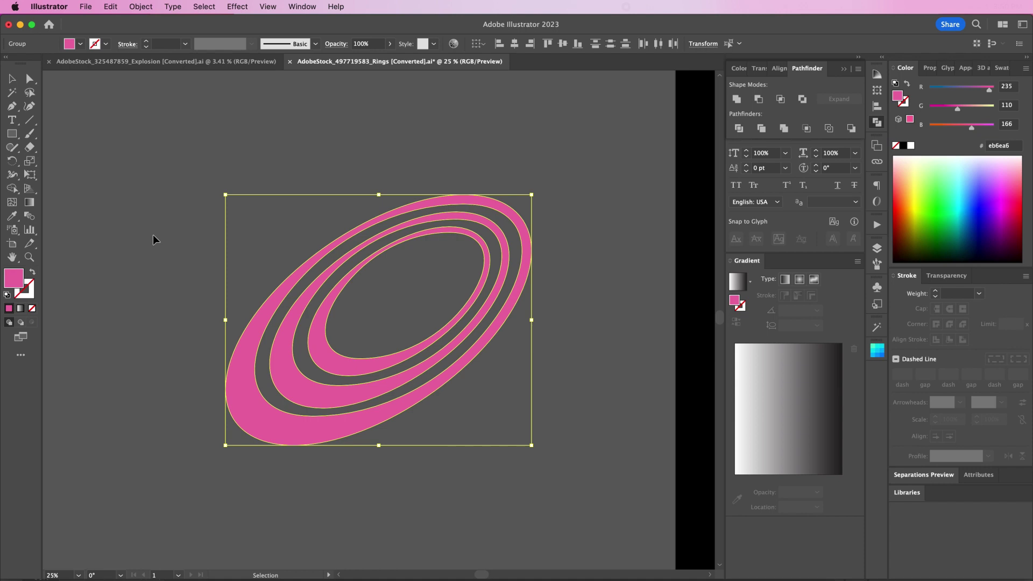
Switch to Illustrator, deselect the pink rings and open AdobeStock_333095437_Spark.ai from the Tutorial Assets folder
left_click(153, 239)
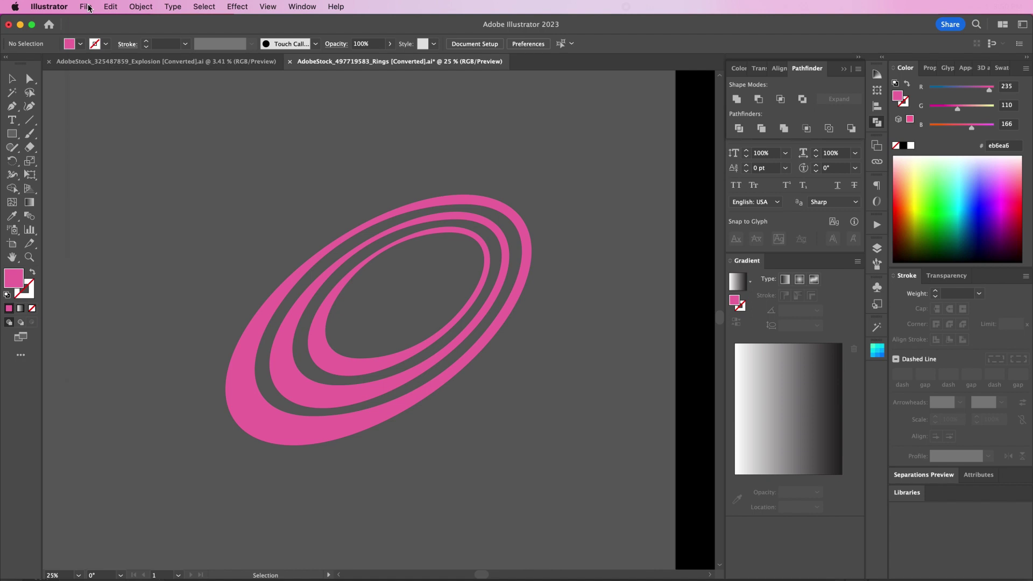
left_click(89, 7)
left_click(101, 53)
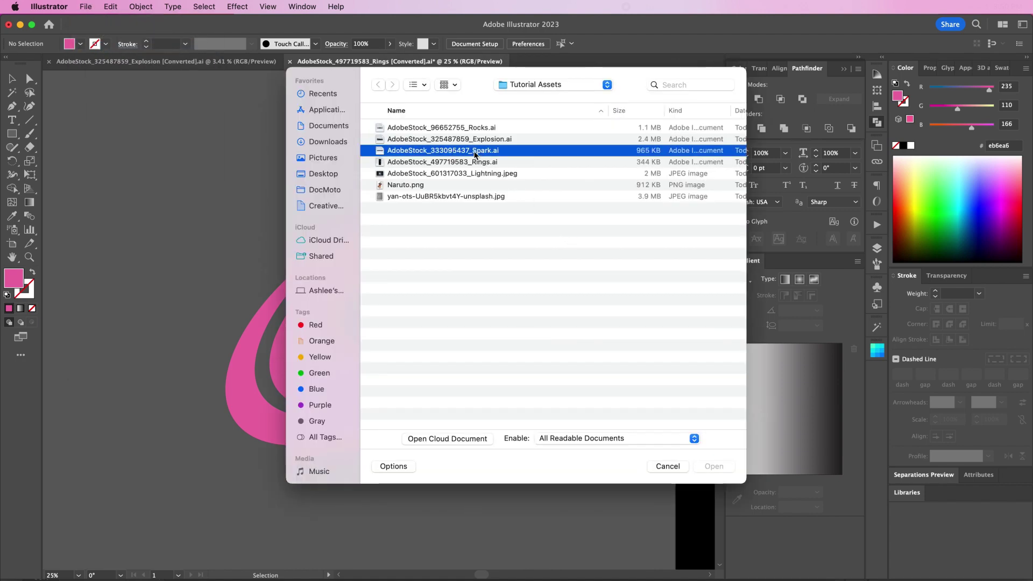
double_click(474, 153)
key("Return")
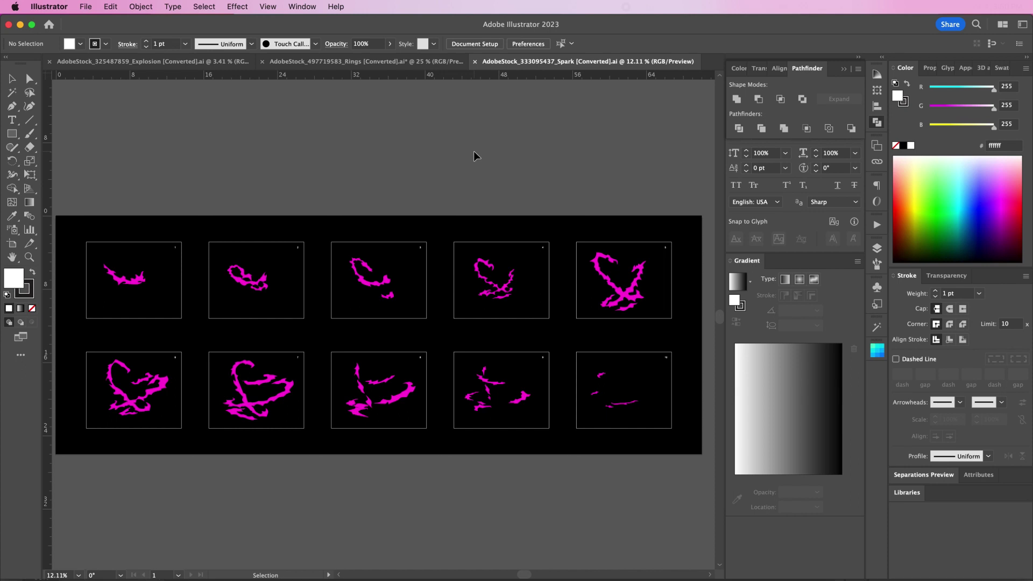
Isolate the second spark shape in the upper row and fill it with f3feff
left_click(245, 283)
double_click(243, 282)
left_click(243, 282)
double_click(244, 283)
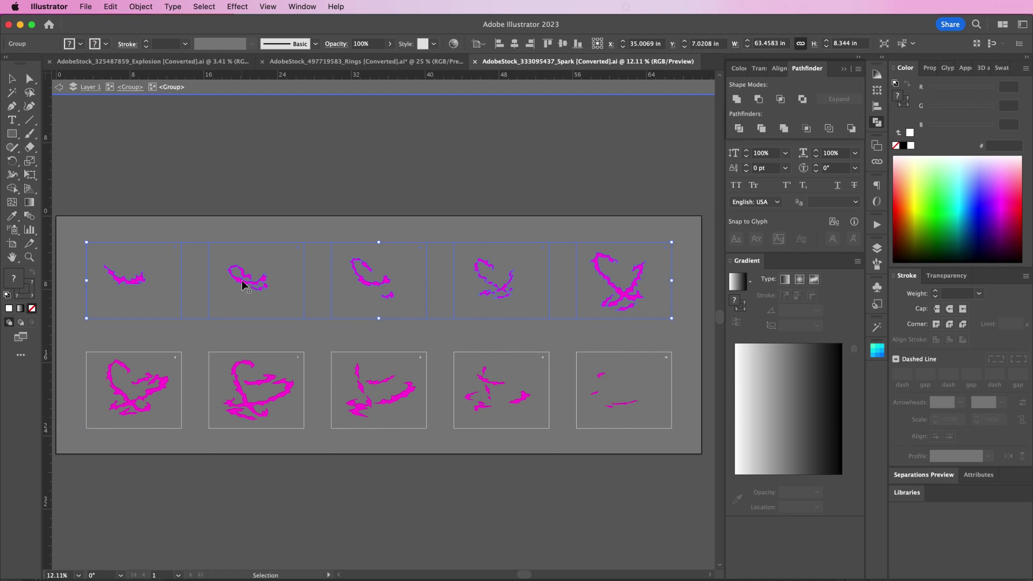
double_click(243, 284)
left_click(243, 284)
double_click(244, 284)
left_click(243, 284)
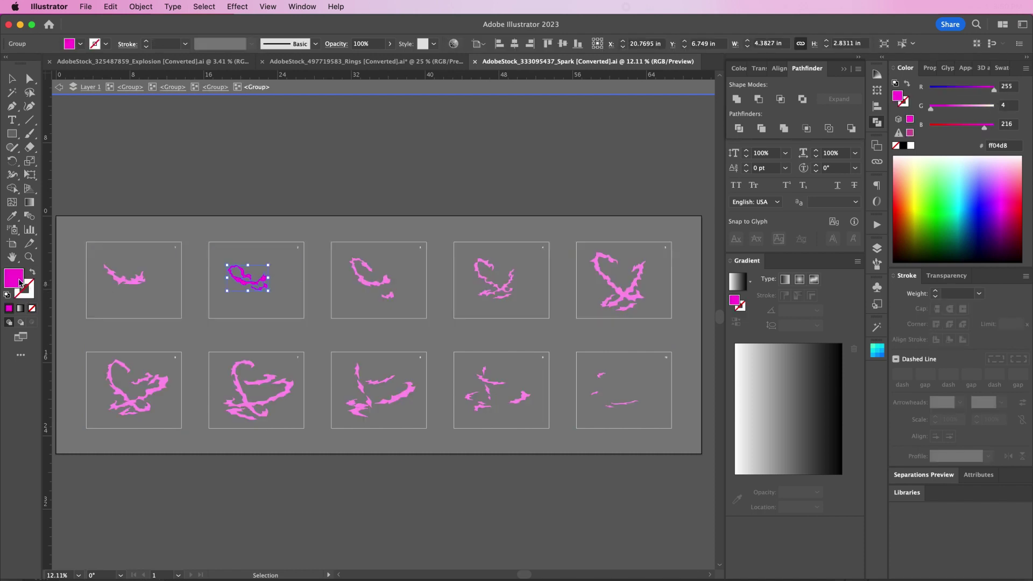
double_click(19, 283)
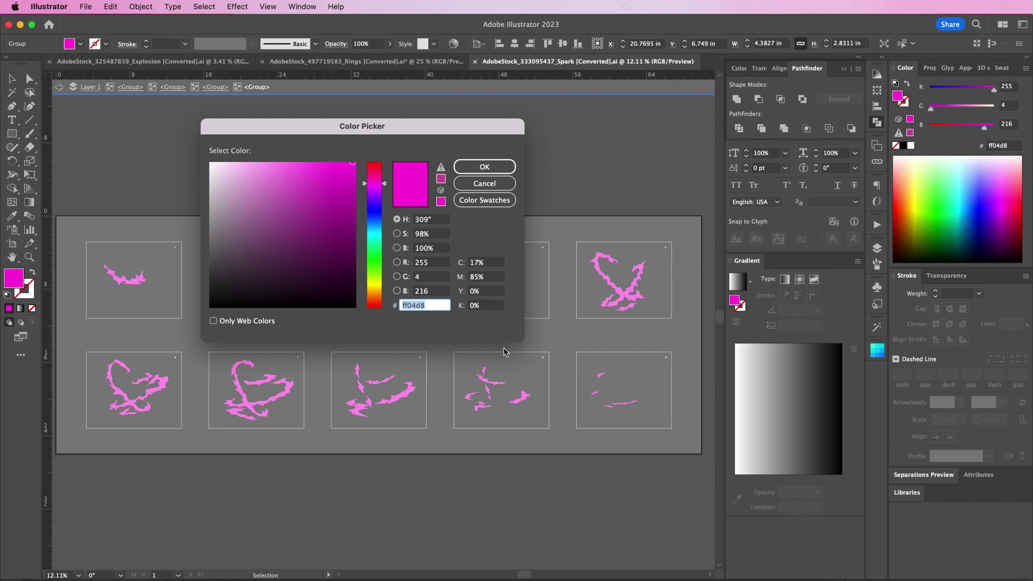
type("f3feff")
left_click(484, 167)
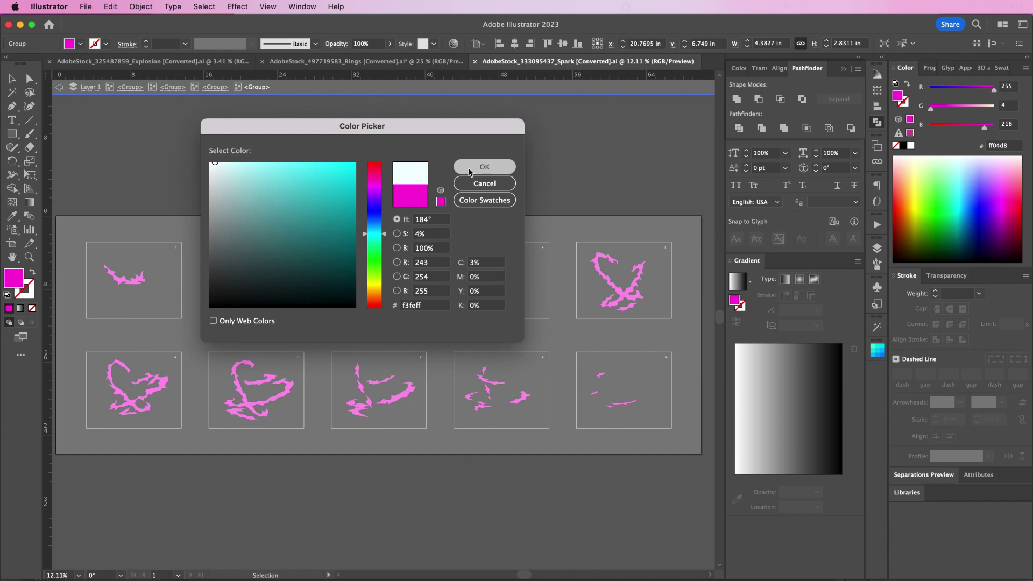
Copy the recoloured spark and paste it into the Photoshop poster as a Smart Object
left_click(110, 6)
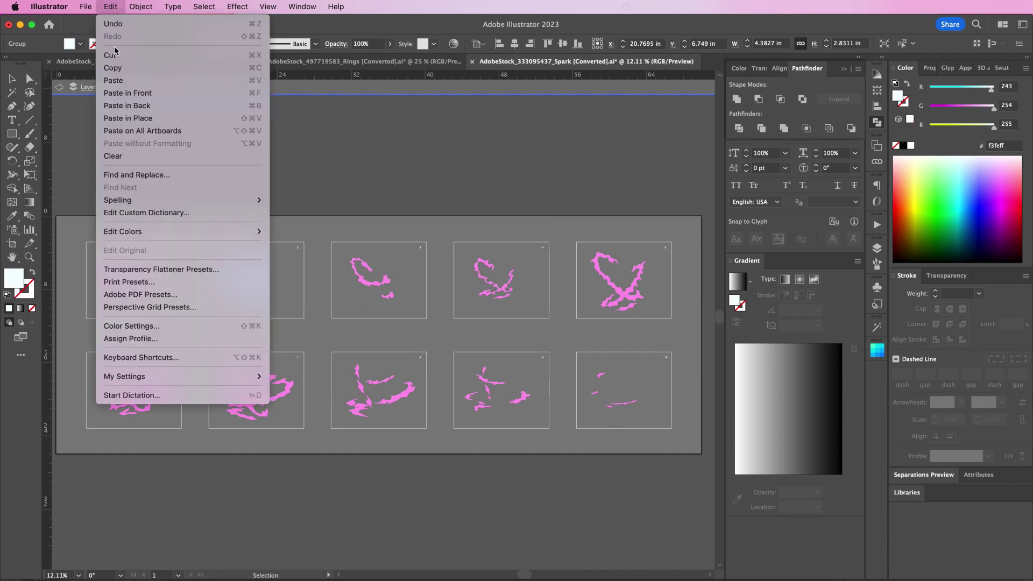
left_click(114, 69)
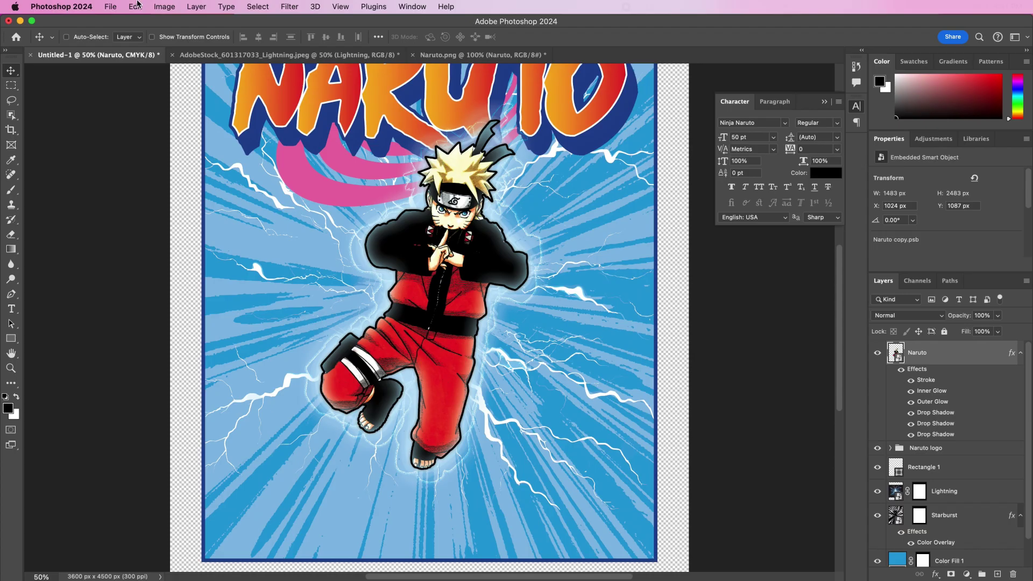
left_click(135, 6)
left_click(154, 107)
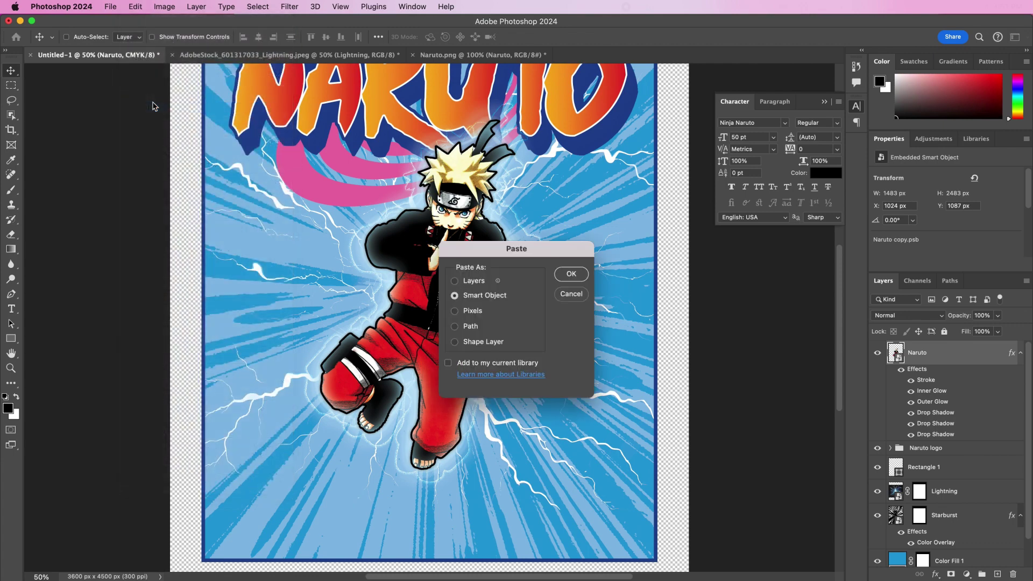
left_click(571, 275)
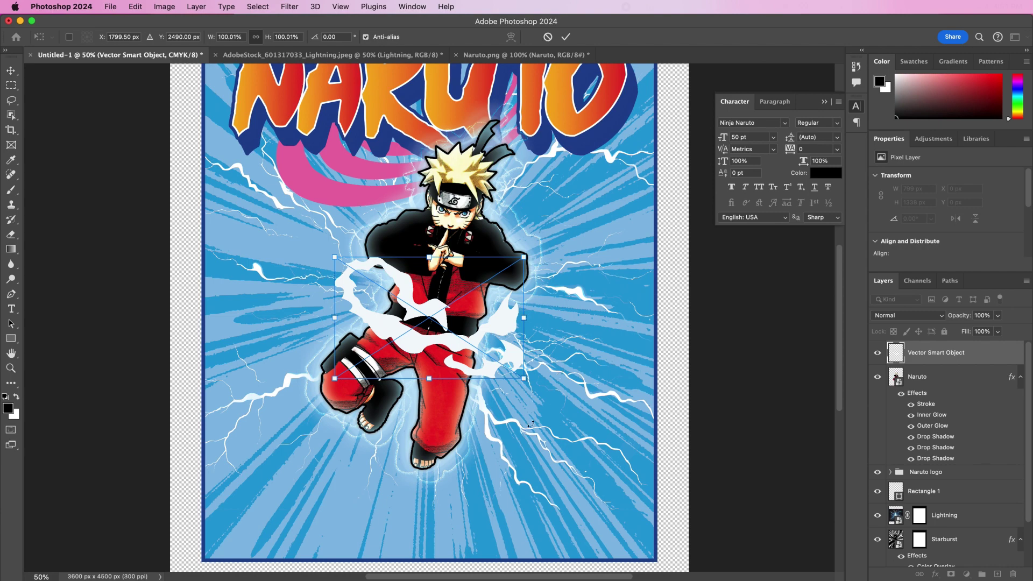
Place the pasted spark beside the character's waist, extending over the poster's left half, and rename its layer Spark 1
left_click_drag(468, 344, 391, 317)
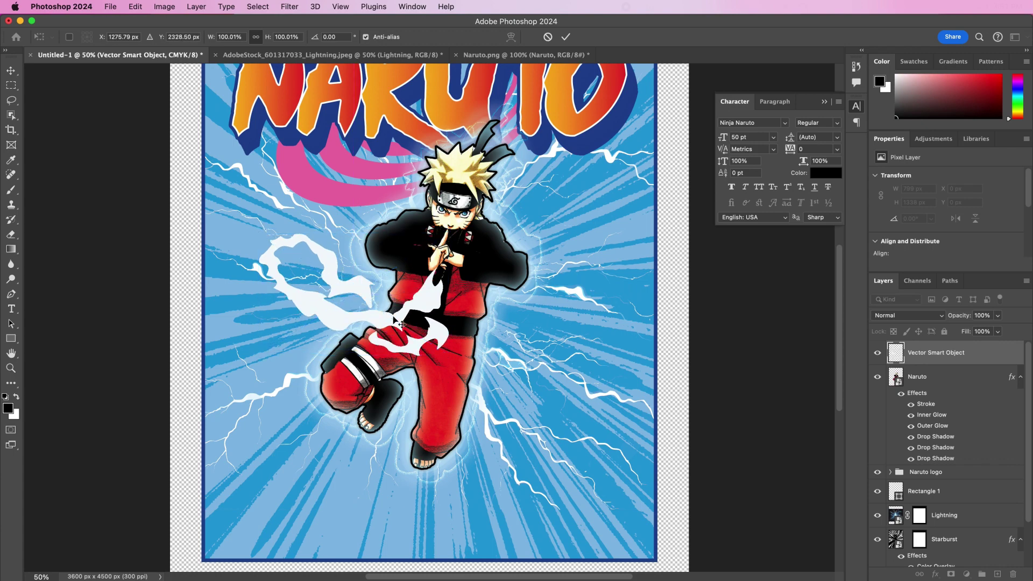
key("Return")
double_click(929, 352)
type("Spark 1")
key("Return")
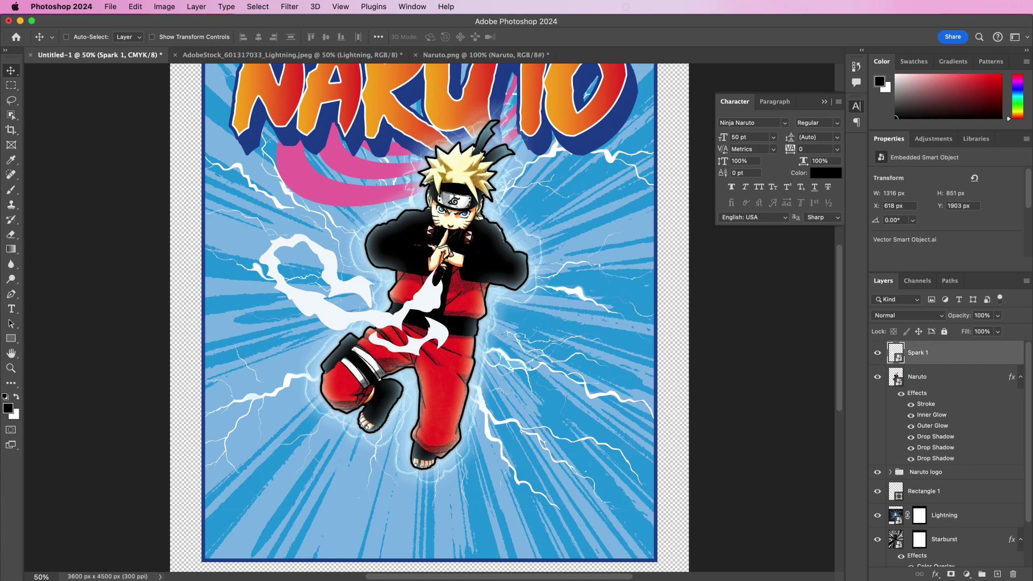
Add an Inner Glow to Spark 1 with Normal blend mode, 100% opacity and a size of 65 px
double_click(950, 355)
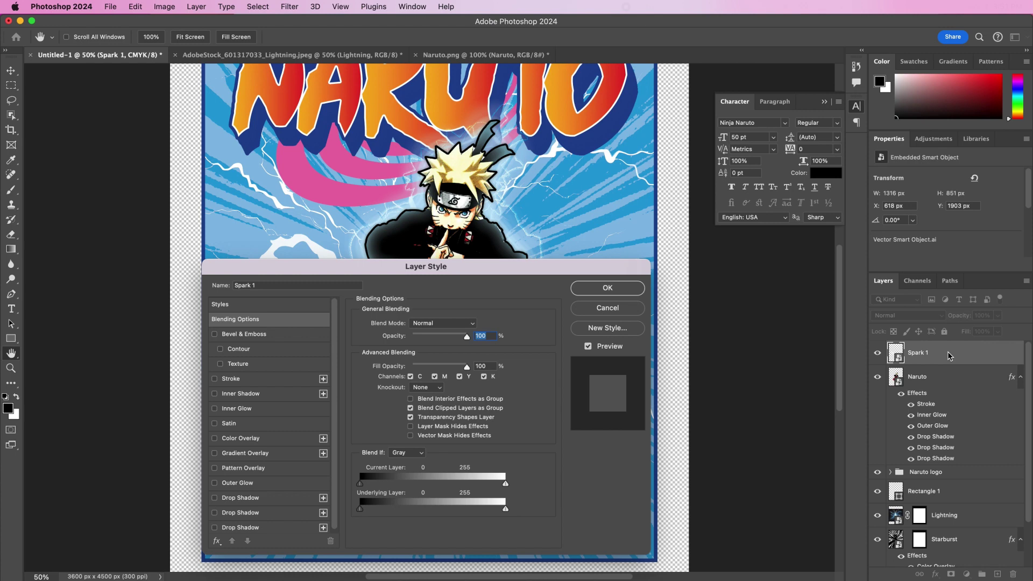
left_click(268, 412)
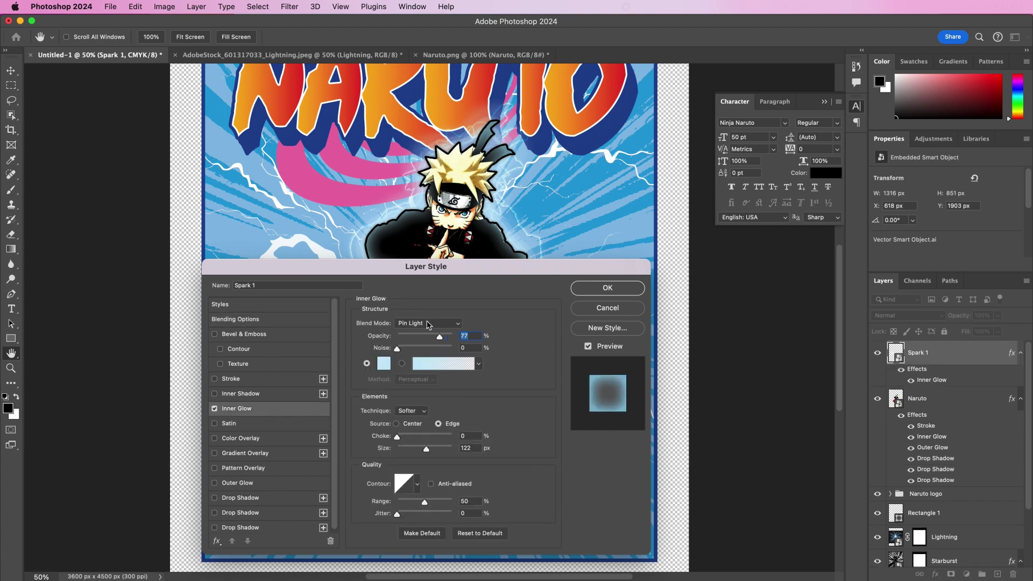
left_click(427, 325)
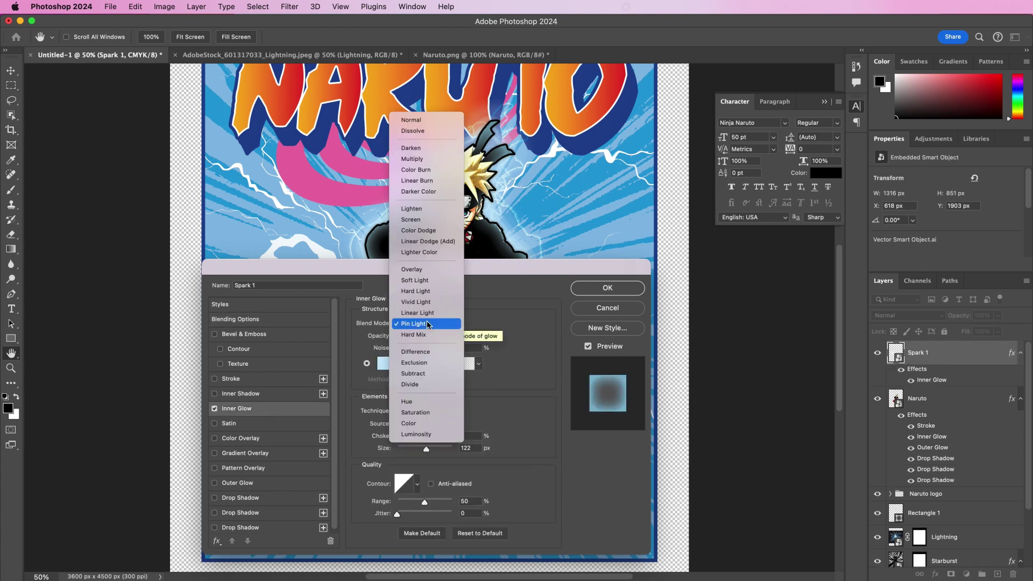
left_click(404, 120)
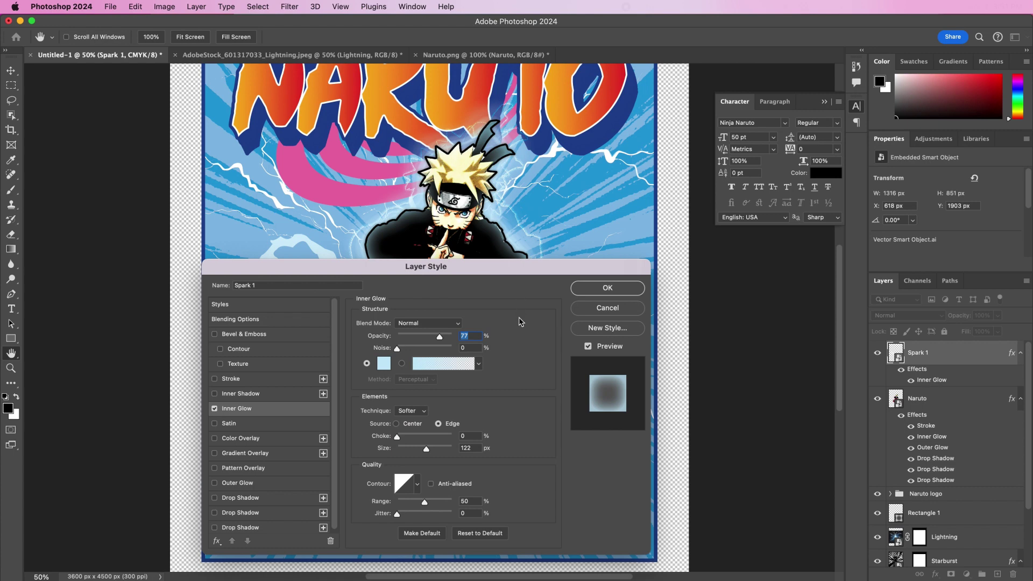
left_click_drag(440, 339, 453, 338)
left_click(478, 448)
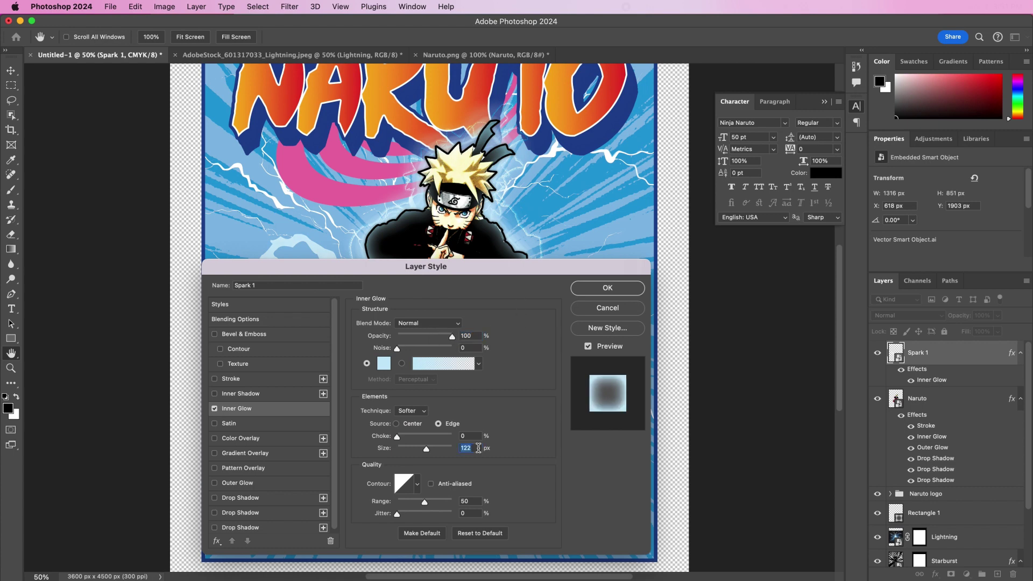
type("65")
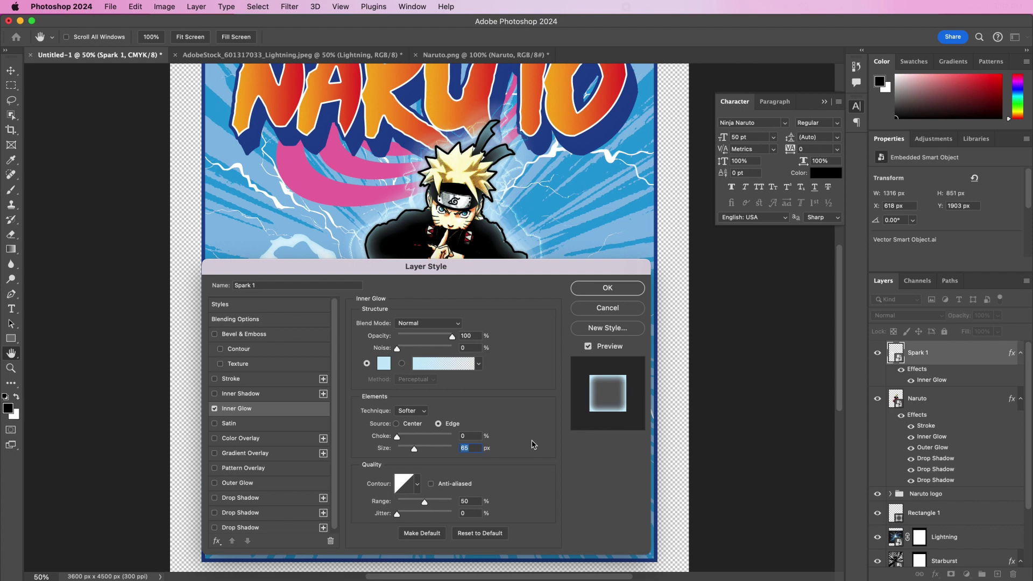
Add an Outer Glow to Spark 1 in colour 6fd0f6 with a size of 84 px
left_click(267, 483)
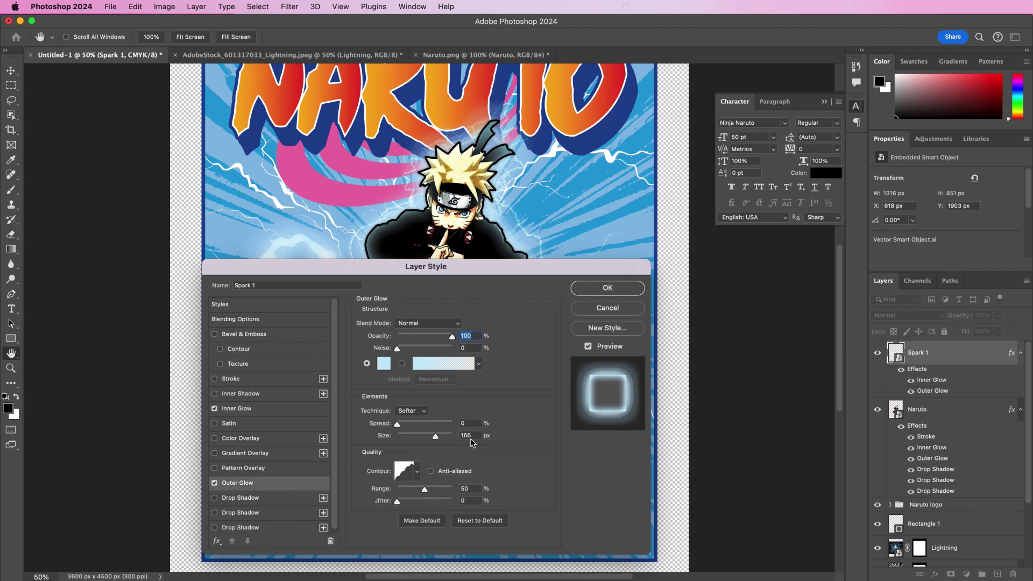
left_click(382, 365)
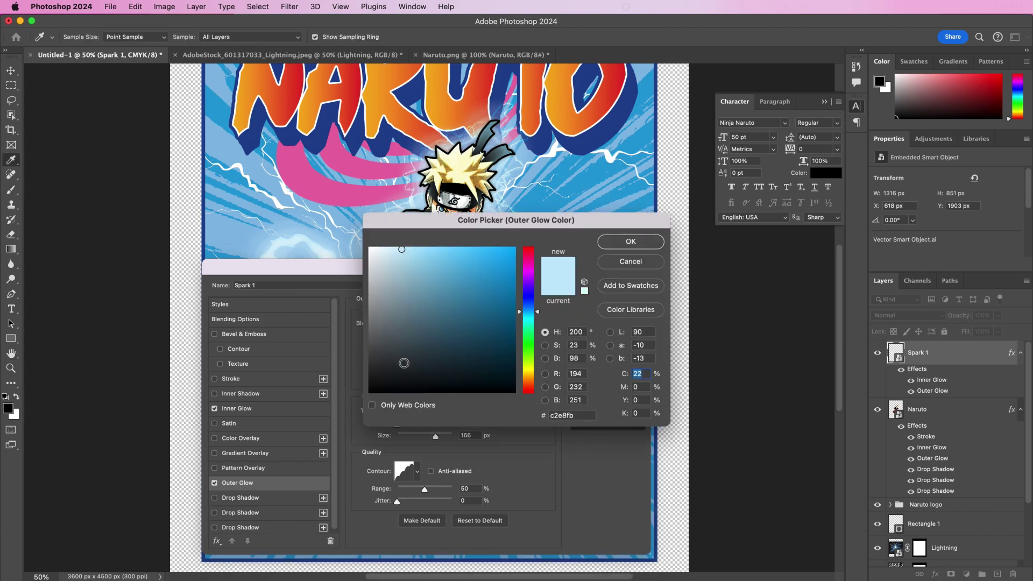
double_click(573, 415)
type("6f")
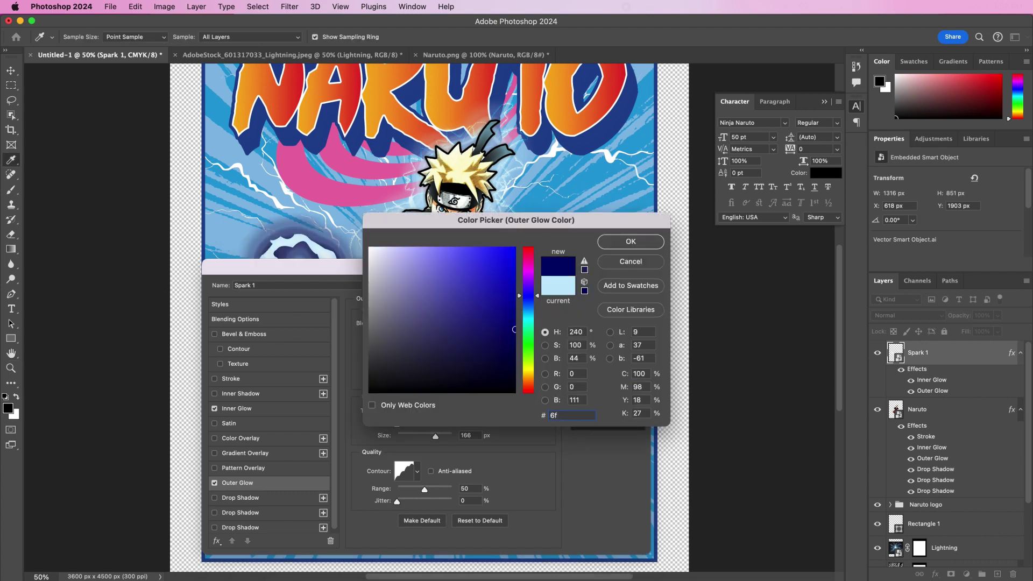
type("d0")
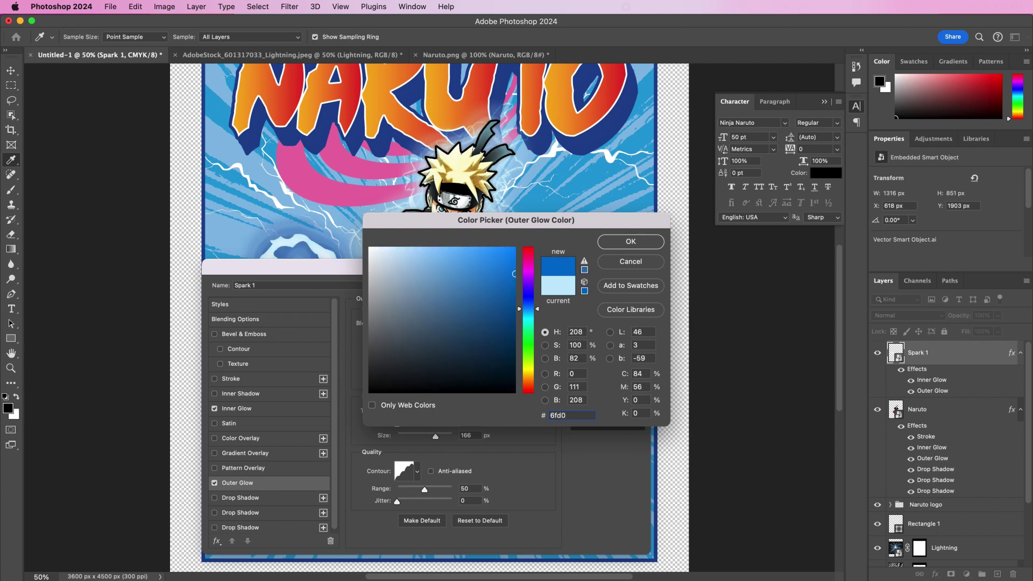
type("ff")
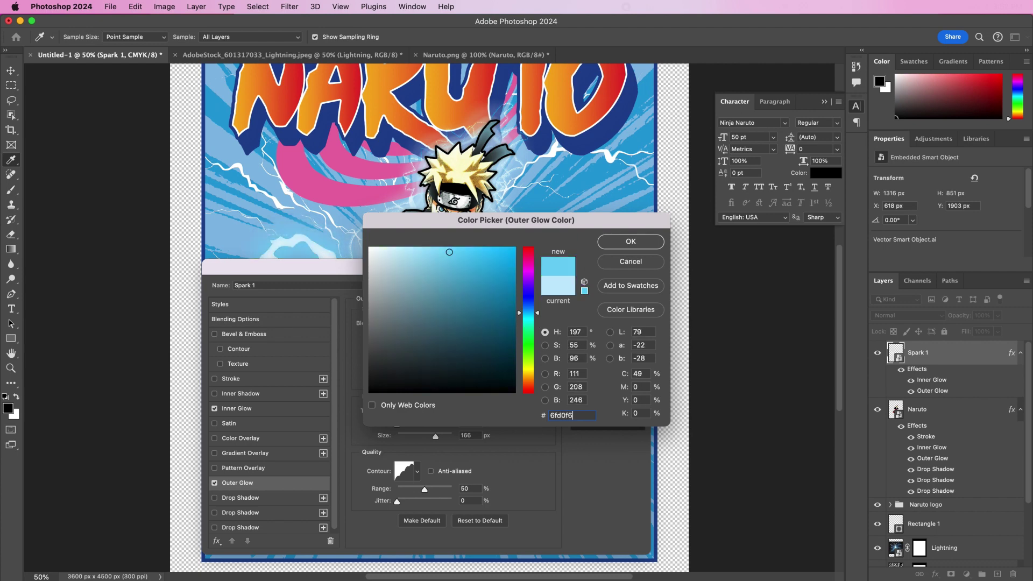
key("Return")
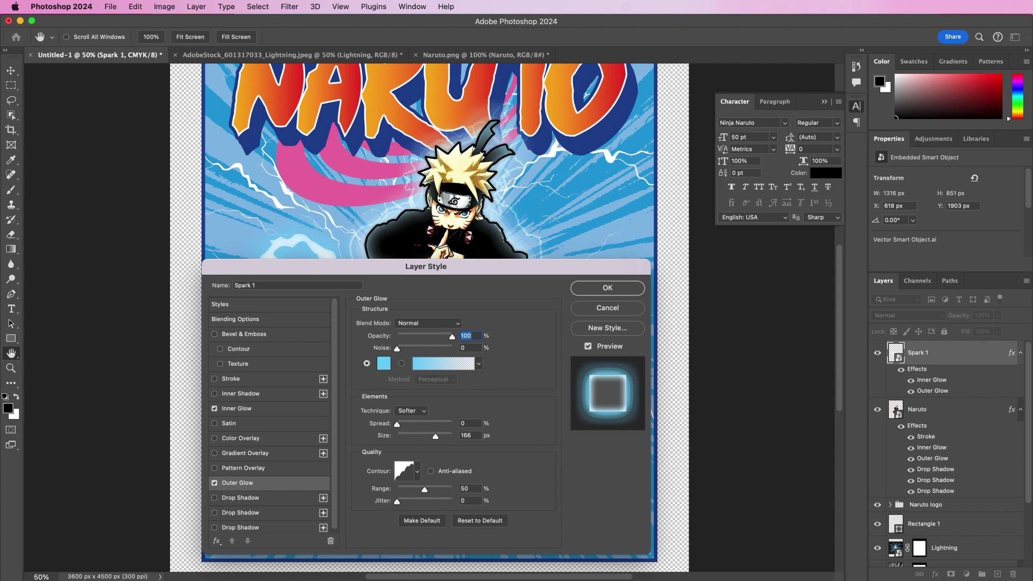
left_click(472, 436)
type("84")
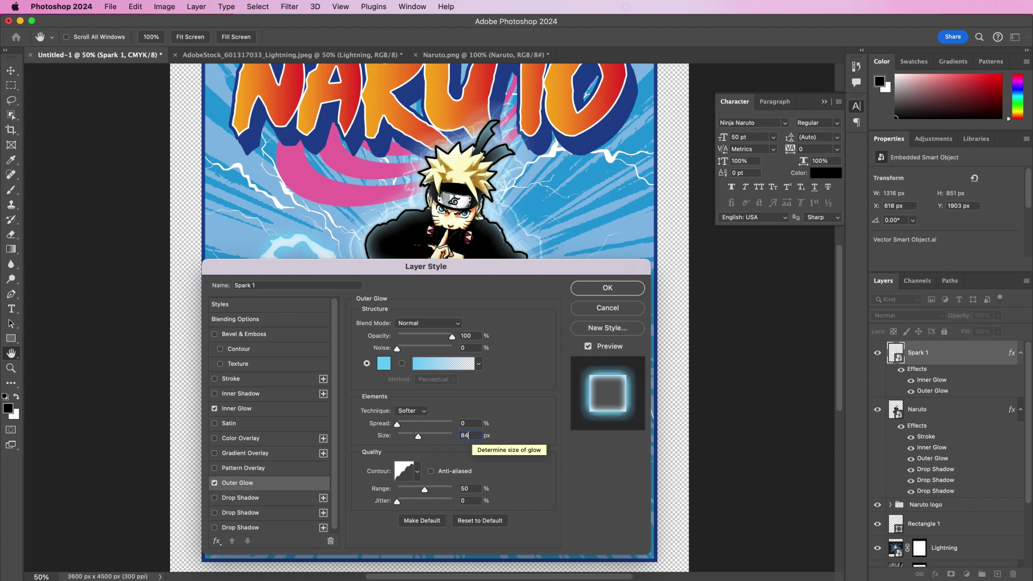
Apply the Outer Glow with its 84 px size to the Spark 1 layer
key("Return")
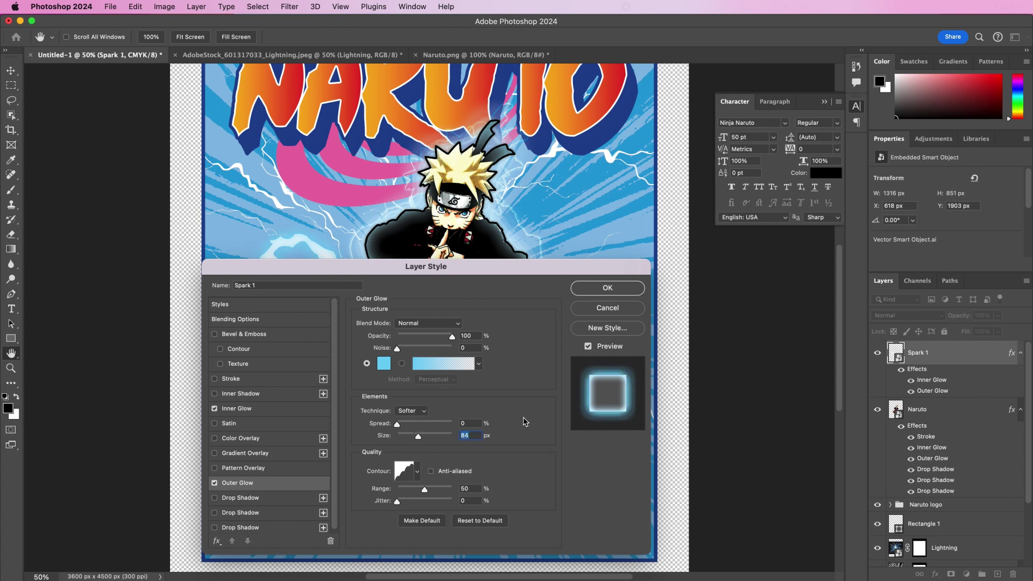
left_click(584, 288)
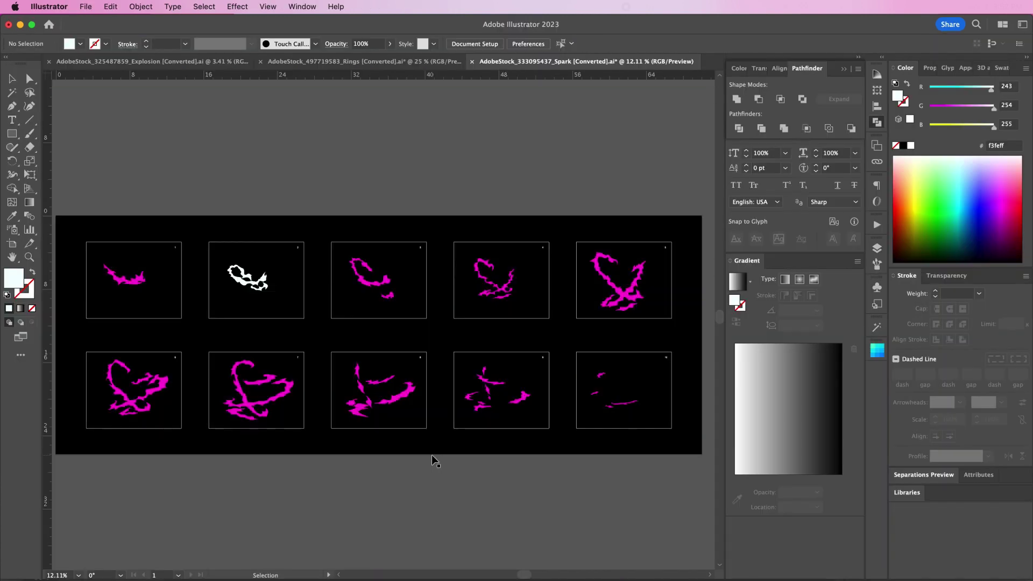
In Illustrator, isolate the magenta spark in the bottom row's fourth frame and recolour it with the white spark's f3feff fill using the Eyedropper
left_click(488, 383)
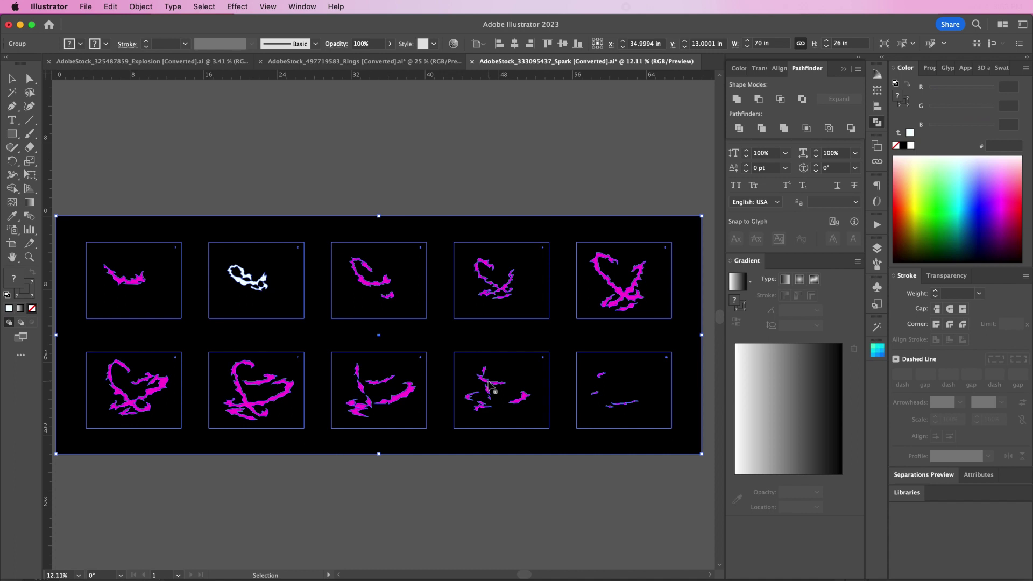
double_click(488, 383)
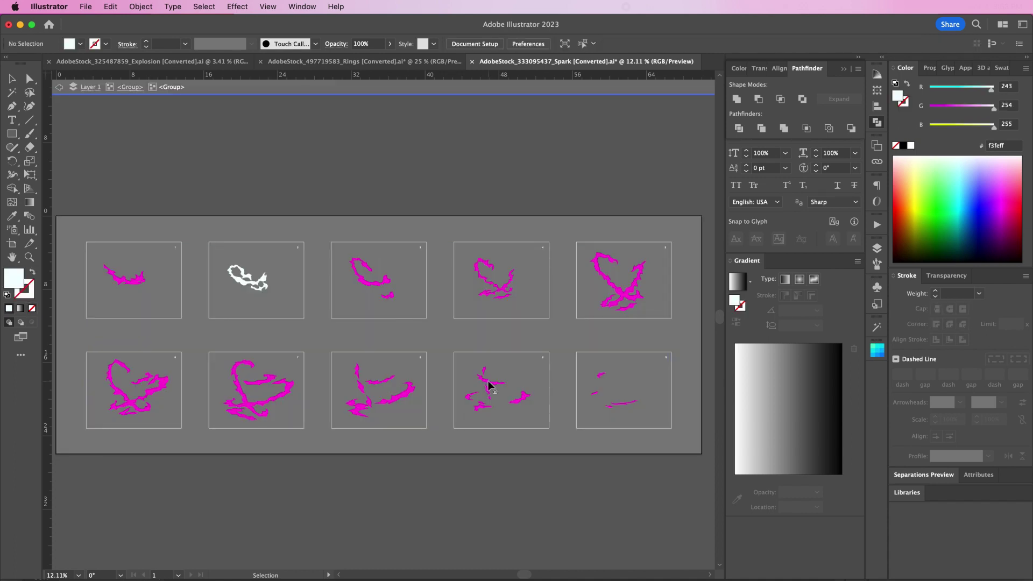
left_click(488, 383)
double_click(488, 383)
left_click(488, 383)
double_click(488, 383)
left_click(488, 384)
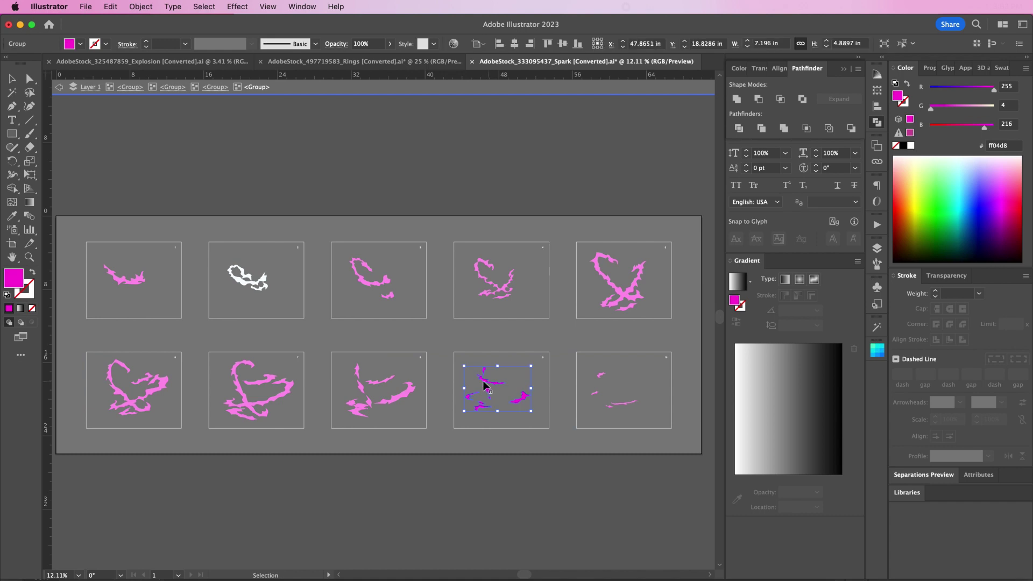
left_click(11, 216)
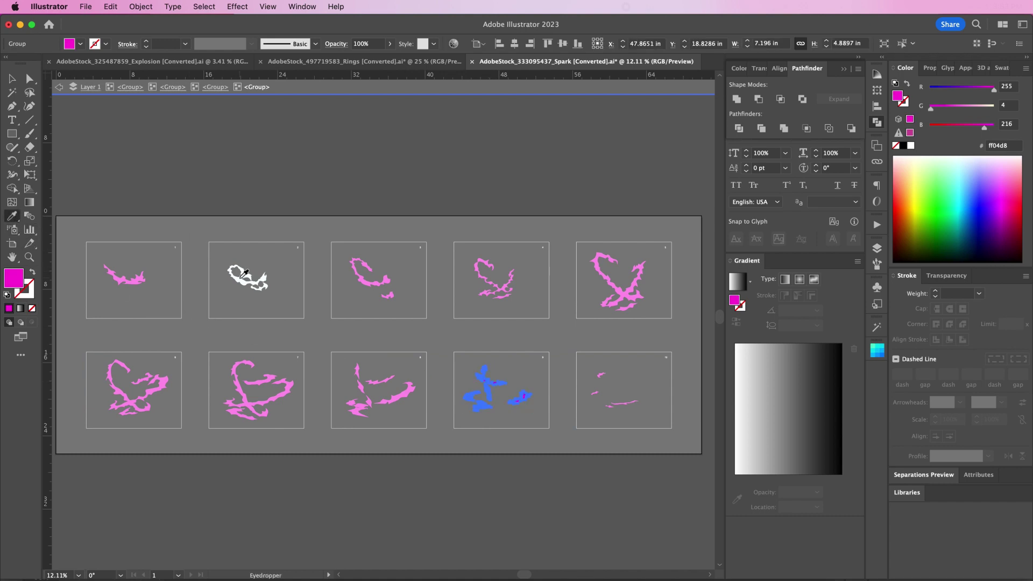
left_click(245, 279)
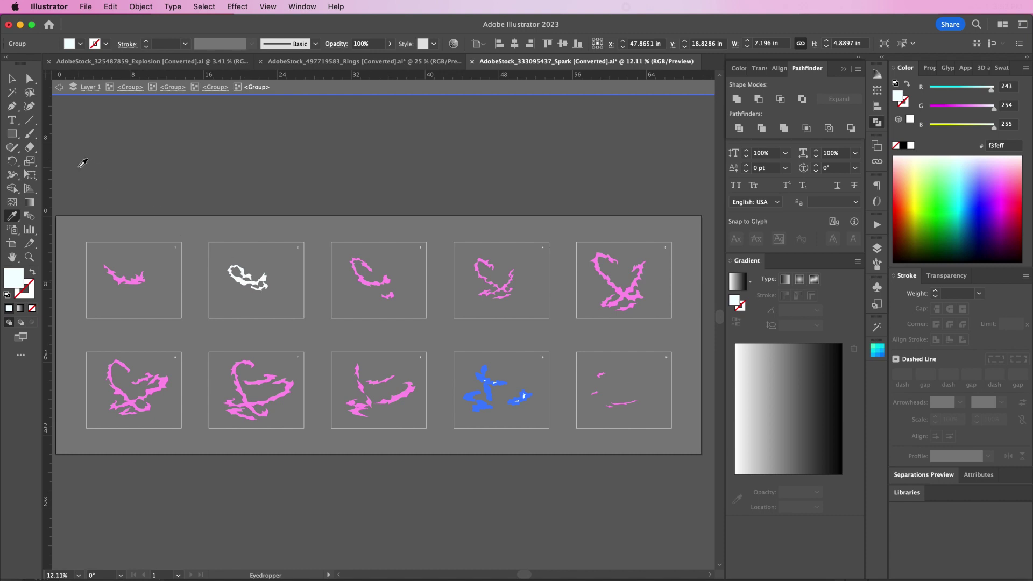
key("v")
left_click(12, 78)
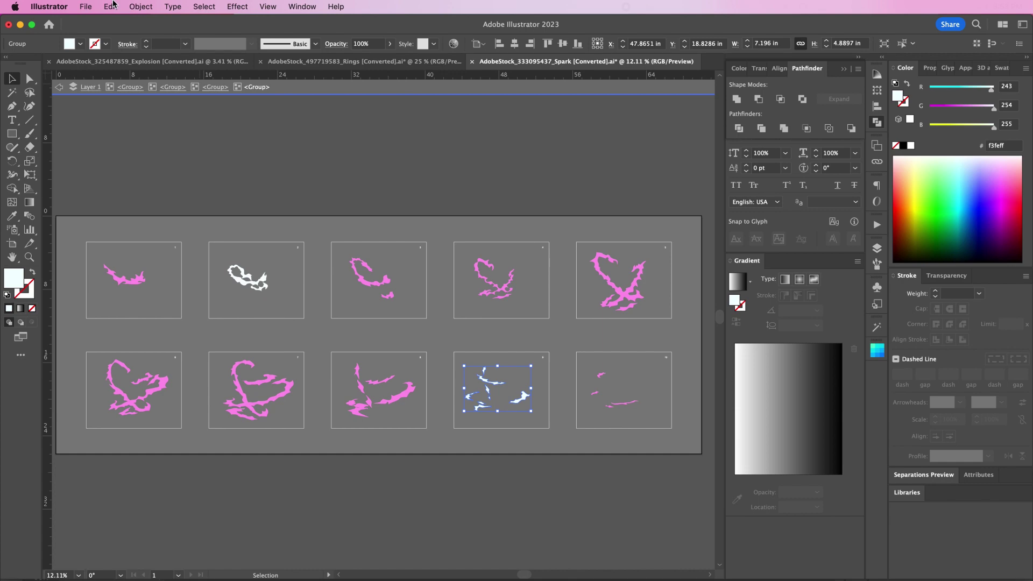
Copy the recoloured spark from the bottom row's fourth frame and paste it into the Photoshop poster as a Smart Object
left_click(111, 6)
left_click(132, 68)
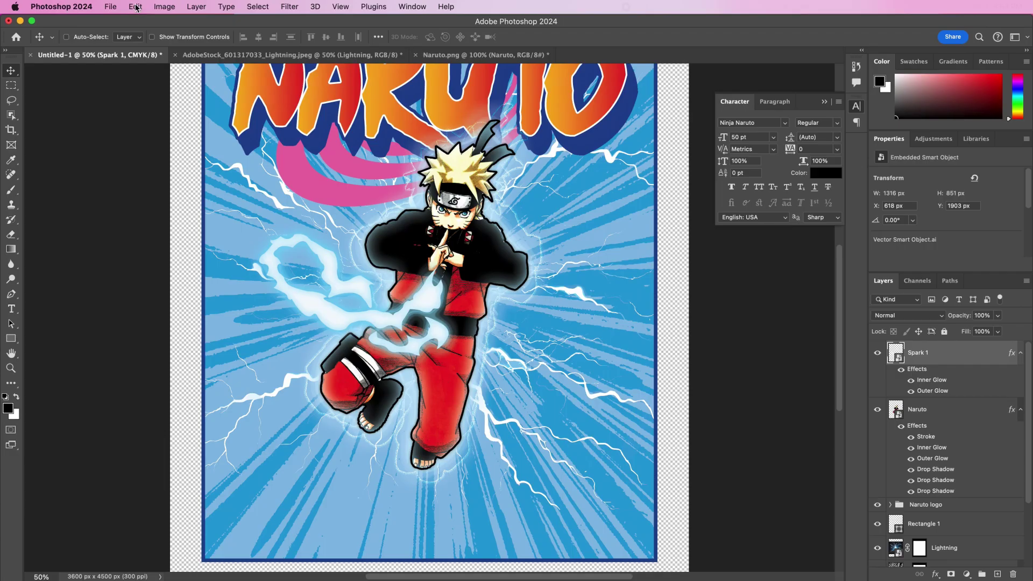
left_click(136, 6)
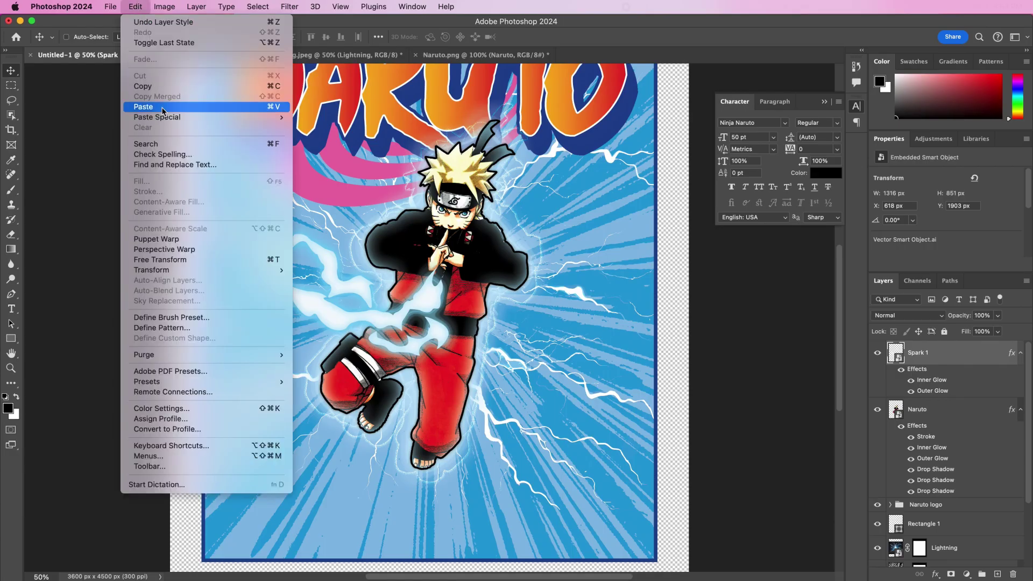
left_click(143, 106)
left_click(566, 275)
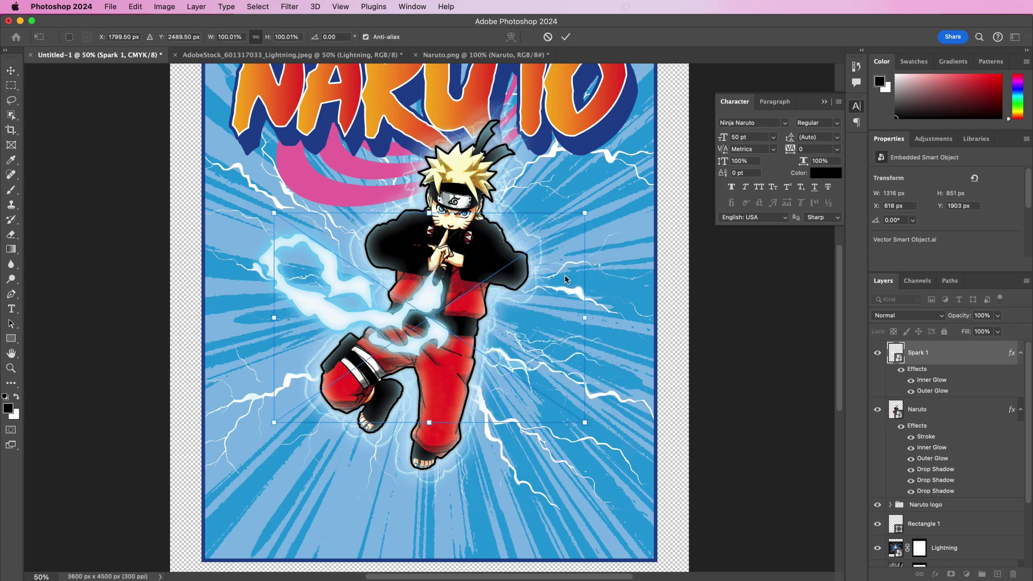
Scale the pasted spark to about 68%, place it around the character's feet, and rename its layer Spark 2
left_click_drag(586, 317, 488, 307)
left_click_drag(393, 280, 407, 394)
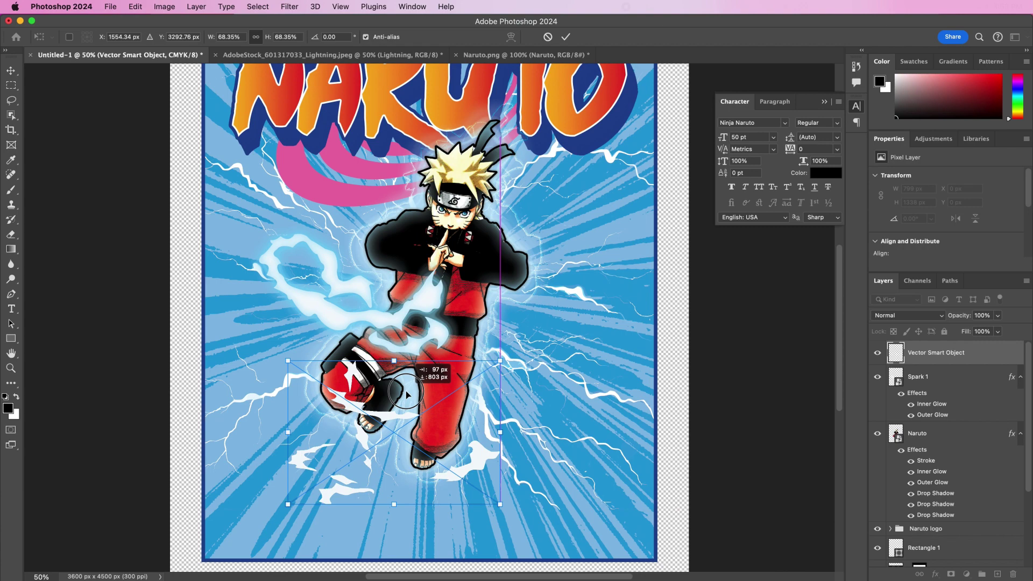
key("Return")
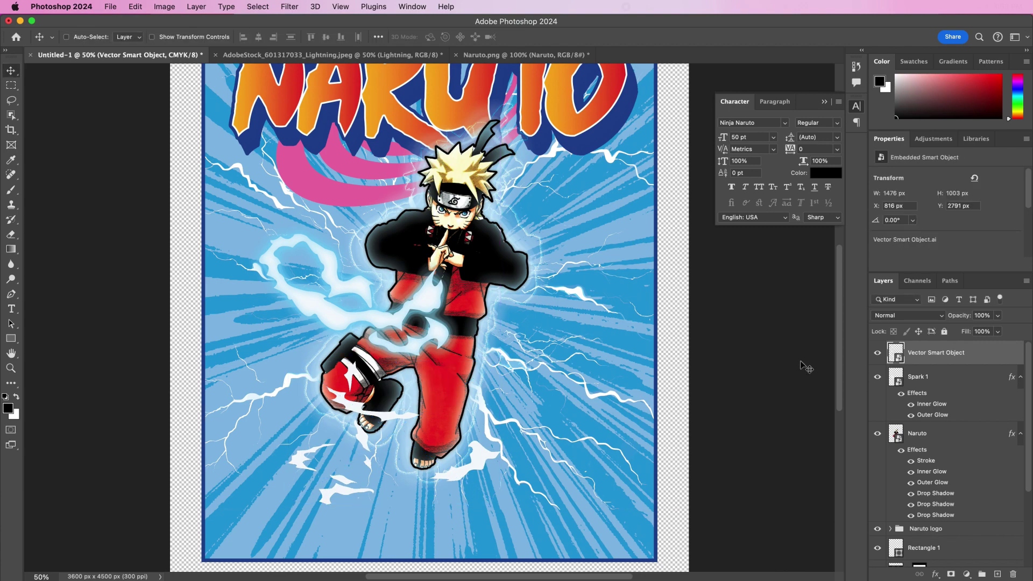
double_click(932, 353)
type("Spark 1")
key("Return")
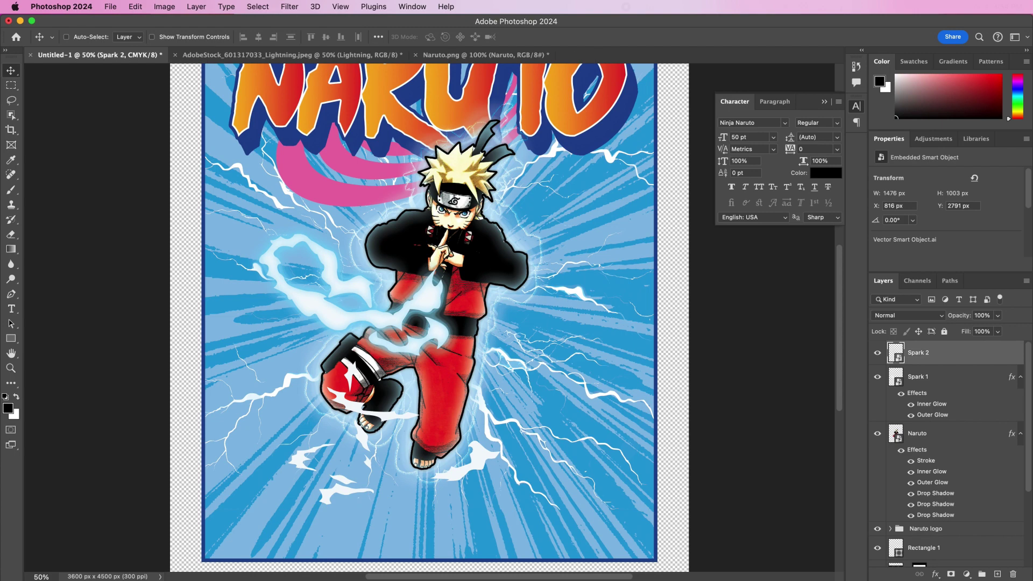
Copy the layer style from Spark 1 and paste it onto Spark 2
left_click(950, 379)
right_click(950, 380)
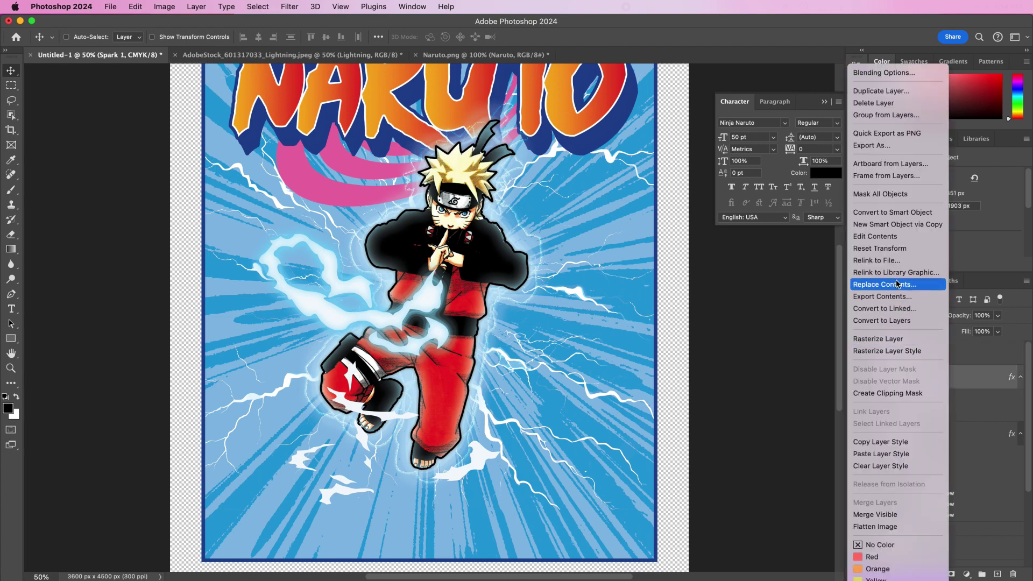
left_click(897, 442)
left_click(948, 355)
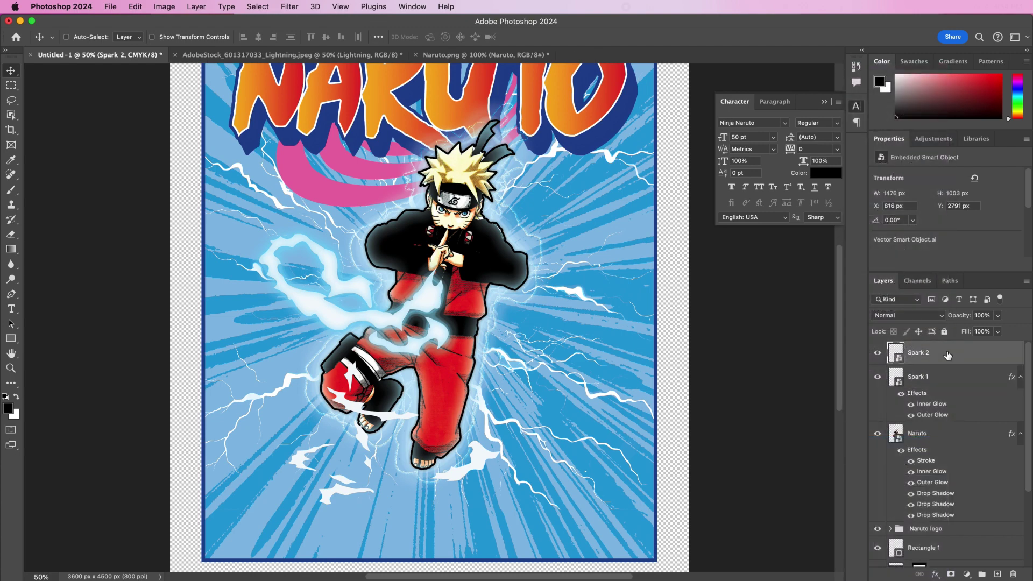
right_click(947, 355)
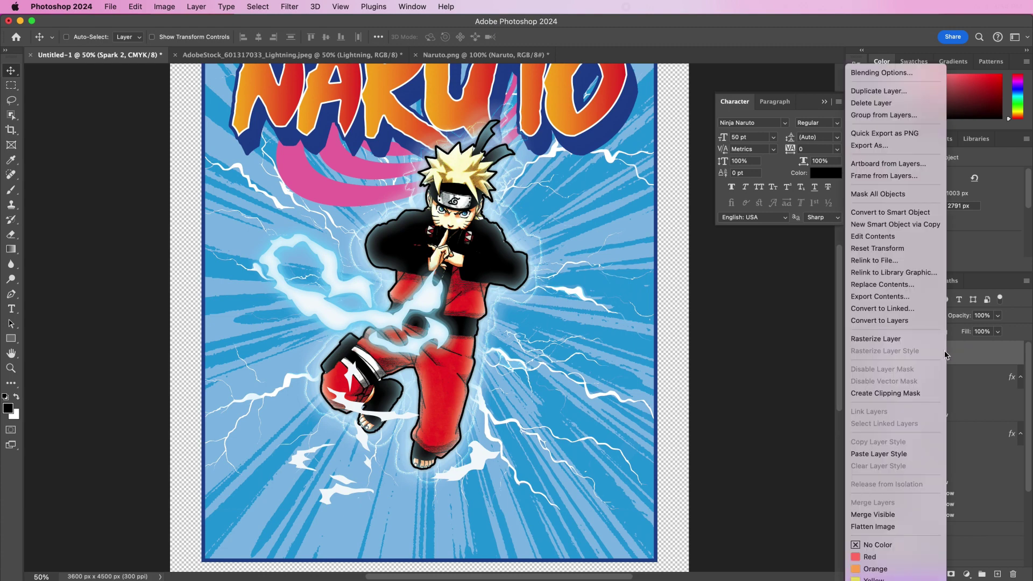
left_click(898, 455)
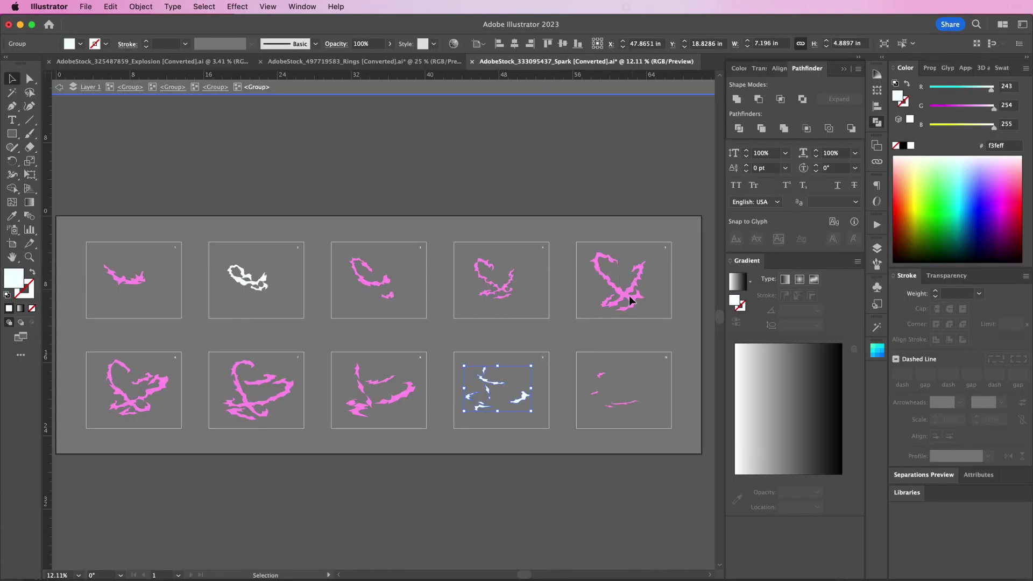
In Illustrator, isolate the large spark in the top row's fifth frame and recolour it f3feff by sampling the white spark
left_click(623, 295)
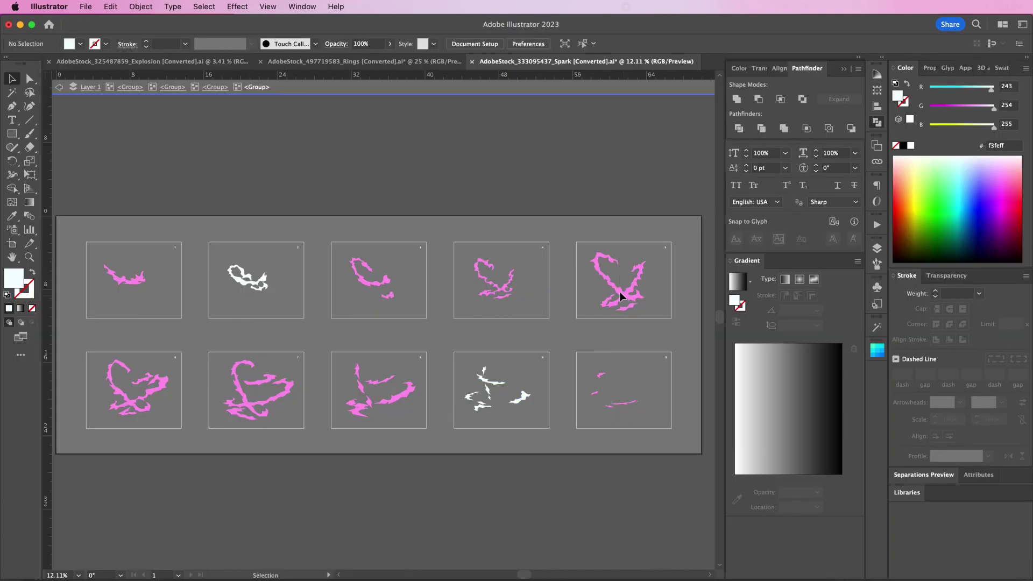
key("Escape")
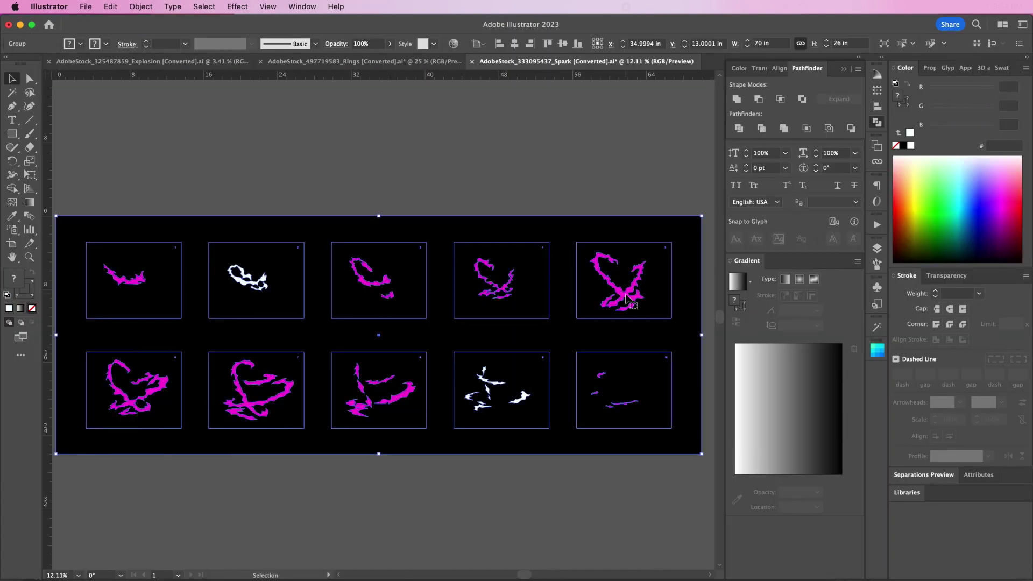
double_click(626, 296)
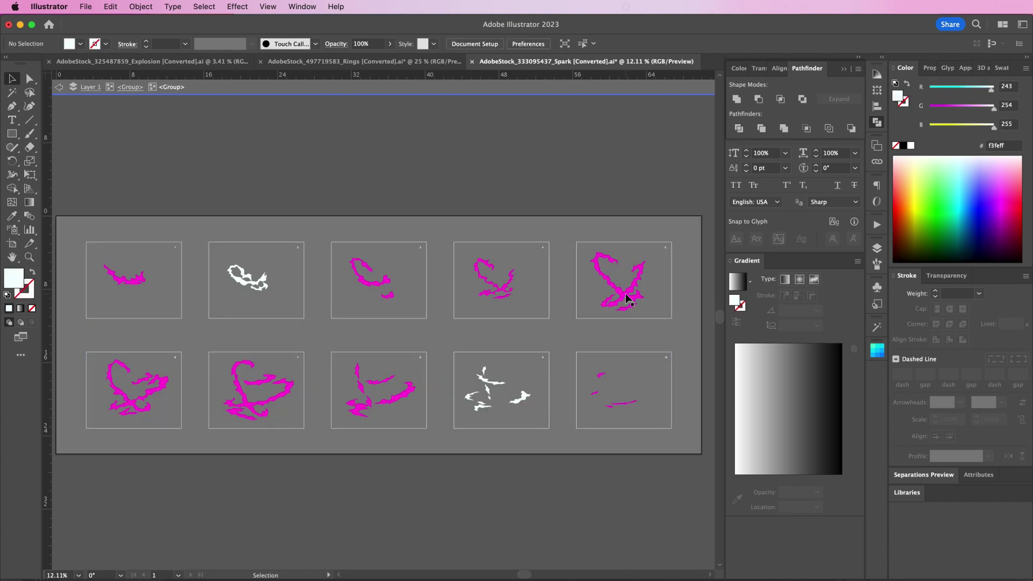
double_click(627, 296)
left_click(627, 297)
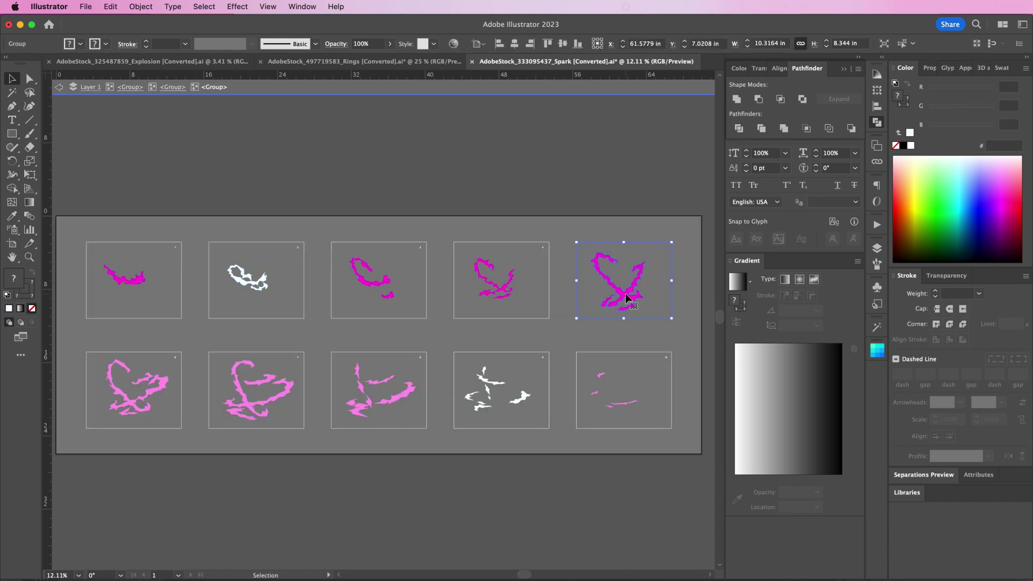
double_click(627, 297)
left_click(627, 297)
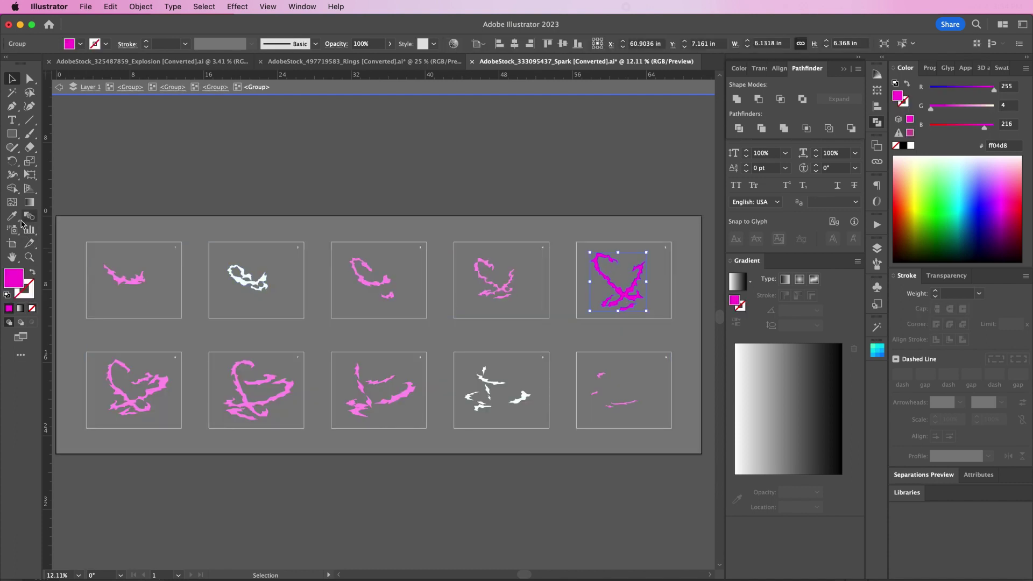
left_click(14, 217)
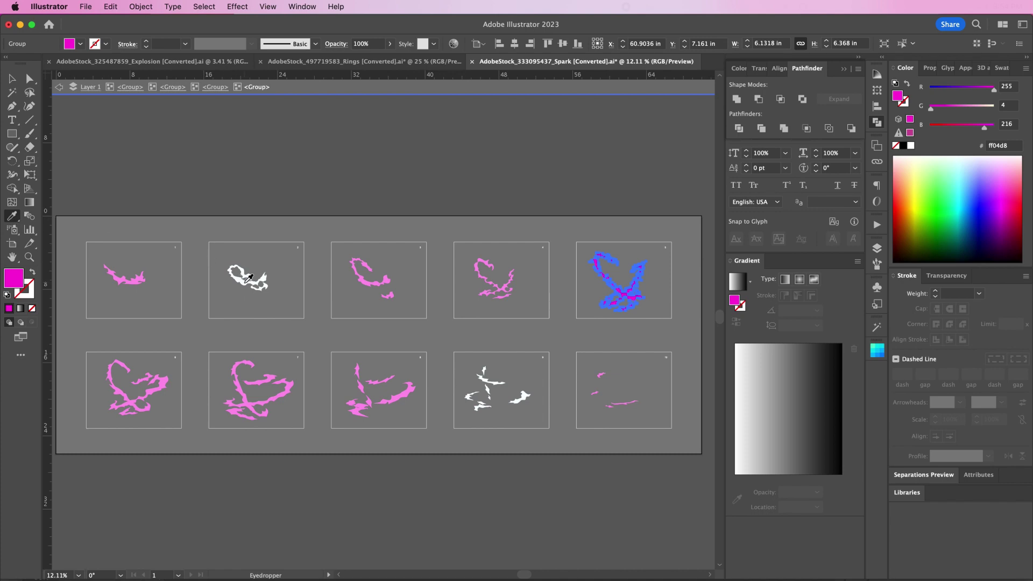
left_click(248, 277)
left_click(12, 81)
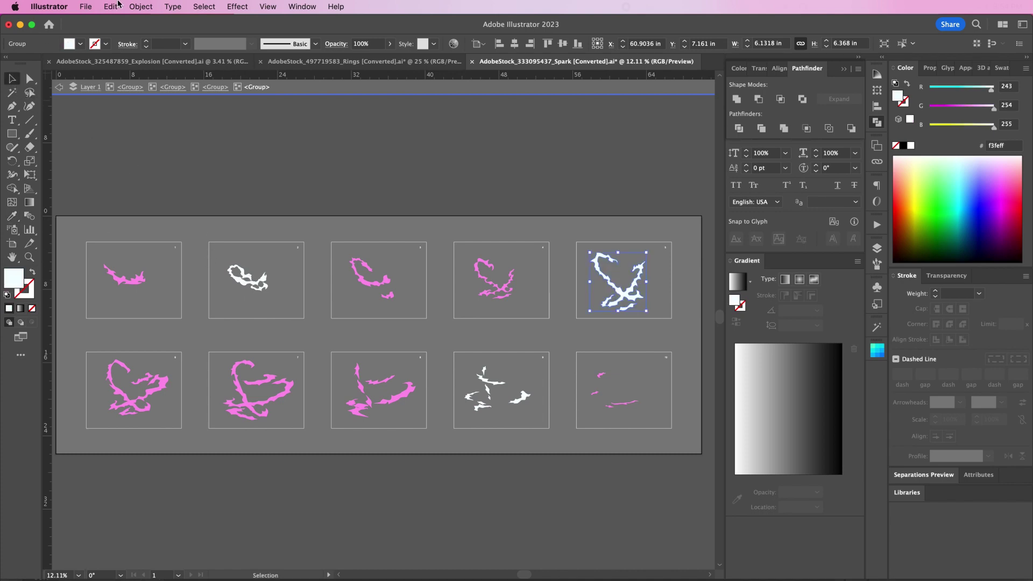
Copy the recoloured spark from the top row's fifth frame and paste it into the Photoshop poster as a Smart Object
left_click(114, 6)
left_click(130, 68)
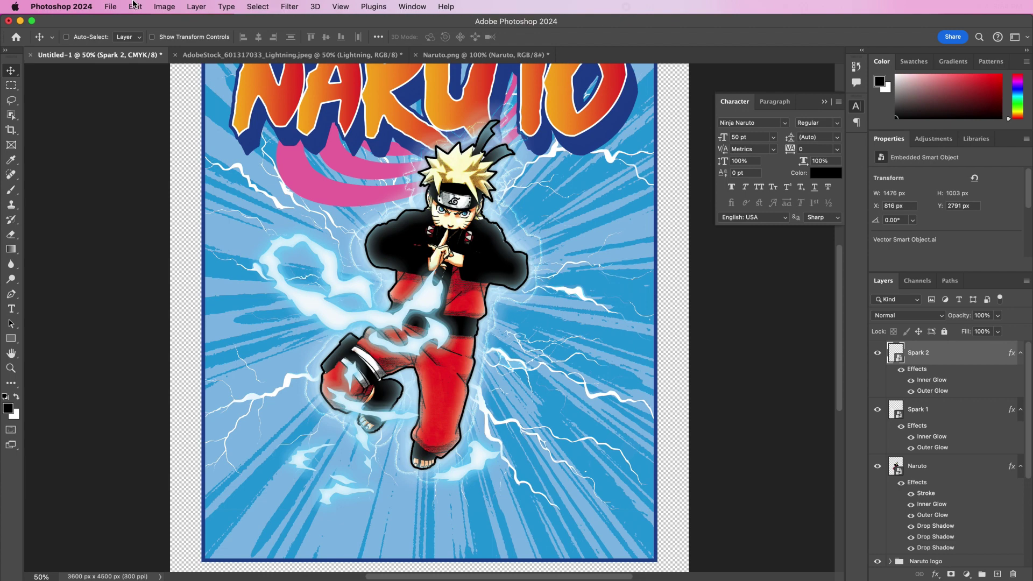
left_click(135, 6)
left_click(160, 107)
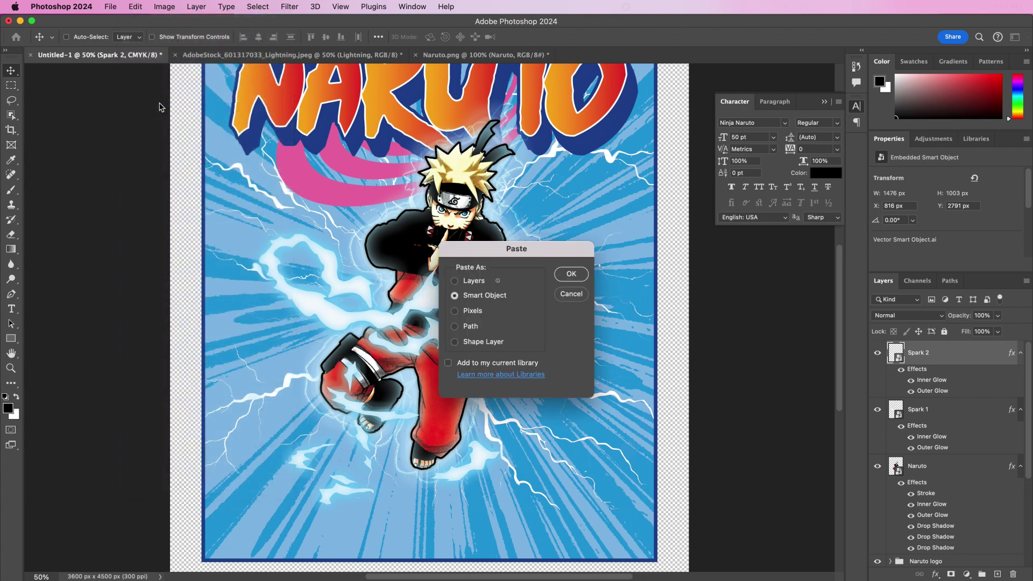
left_click(573, 272)
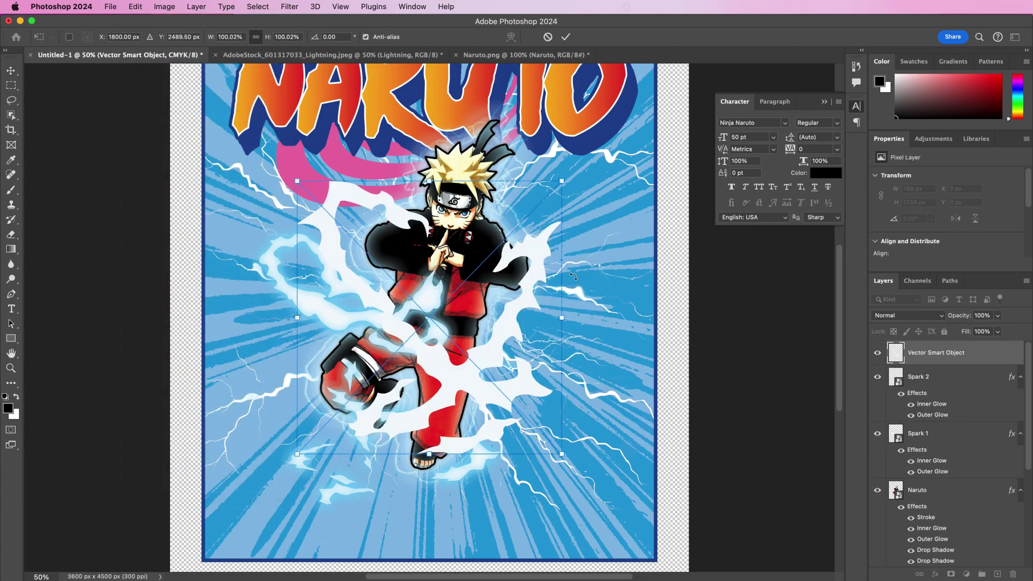
Scale the large pasted spark to about 90%, place it around the character's legs down to the poster's lower edge, and rename its layer Spark 3
left_click_drag(485, 302, 438, 402)
scroll(438, 402, "down", 3)
scroll(439, 406, "down", 1)
left_click_drag(415, 355, 413, 391)
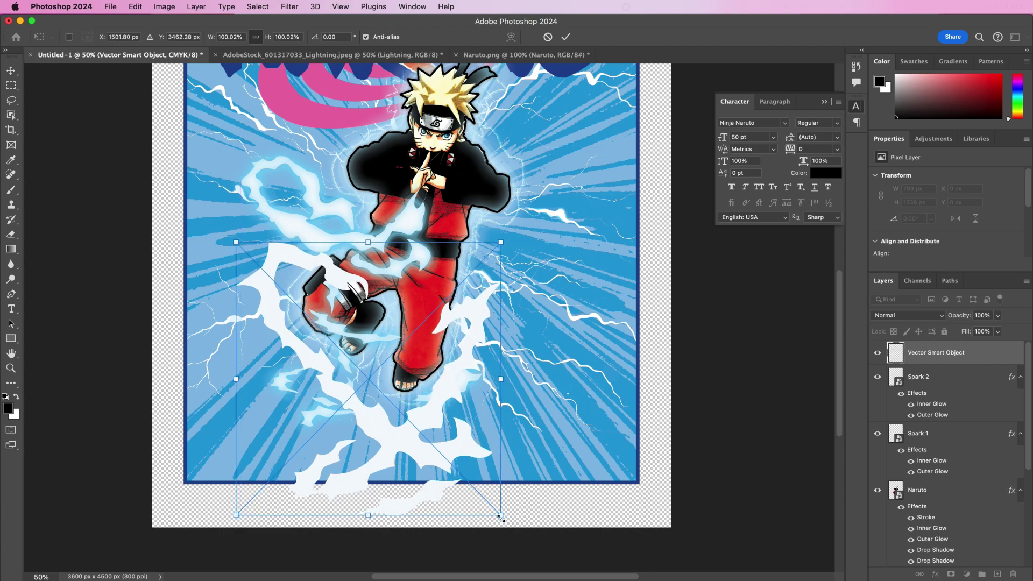
left_click_drag(502, 516, 474, 488)
left_click_drag(373, 420, 384, 431)
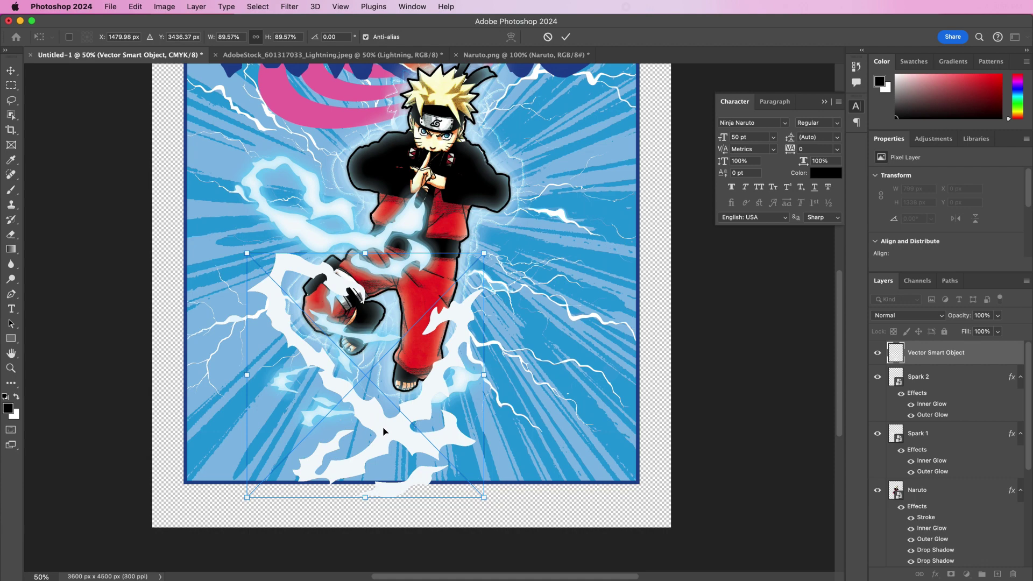
key("Return")
double_click(941, 353)
type("Spark")
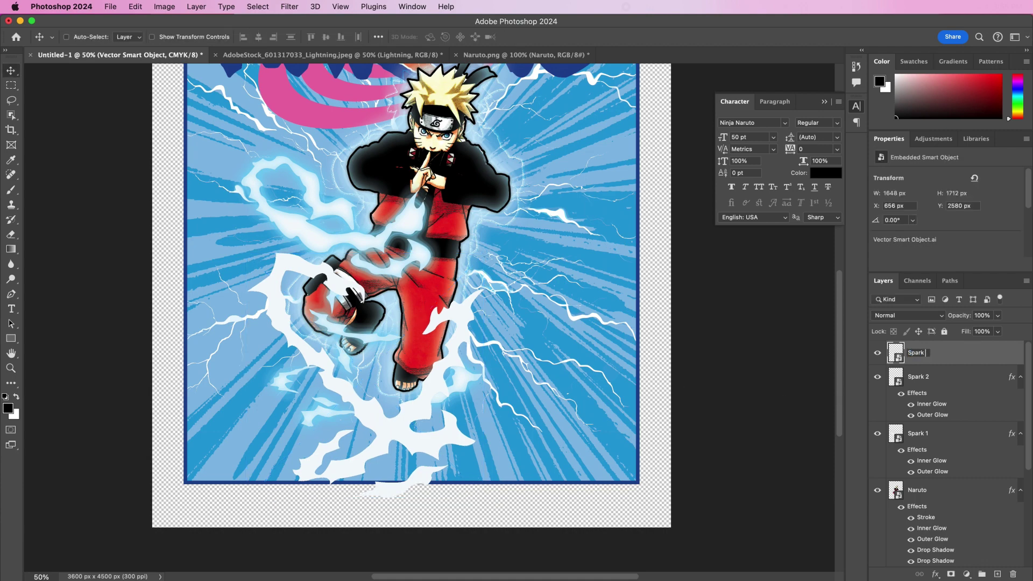
type(" 3")
key("Return")
Move the Spark 3 layer directly beneath the Naruto layer and paste the copied glow layer style onto it
left_click_drag(957, 356, 958, 461)
left_click_drag(962, 379, 959, 487)
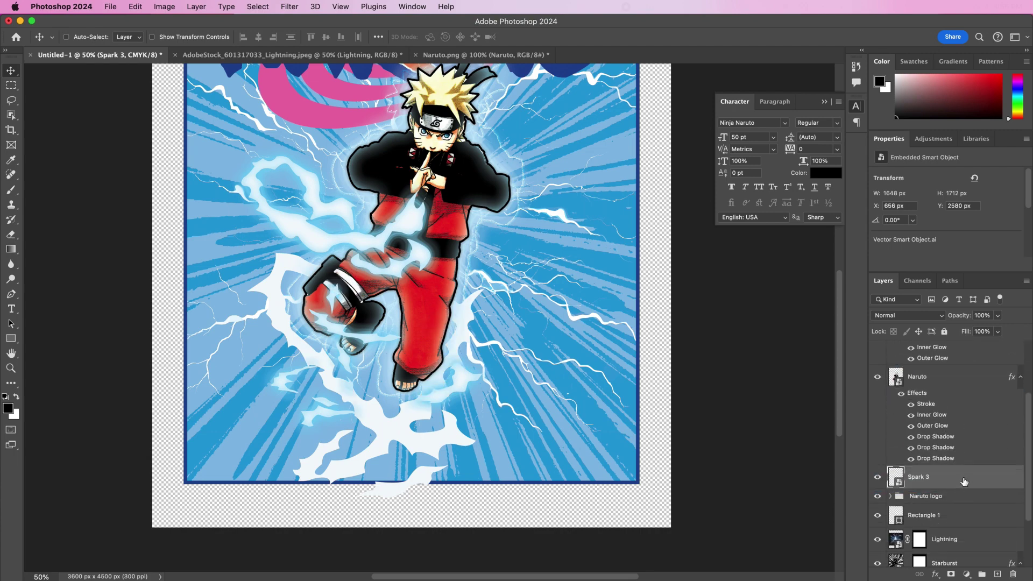
right_click(963, 481)
left_click(928, 456)
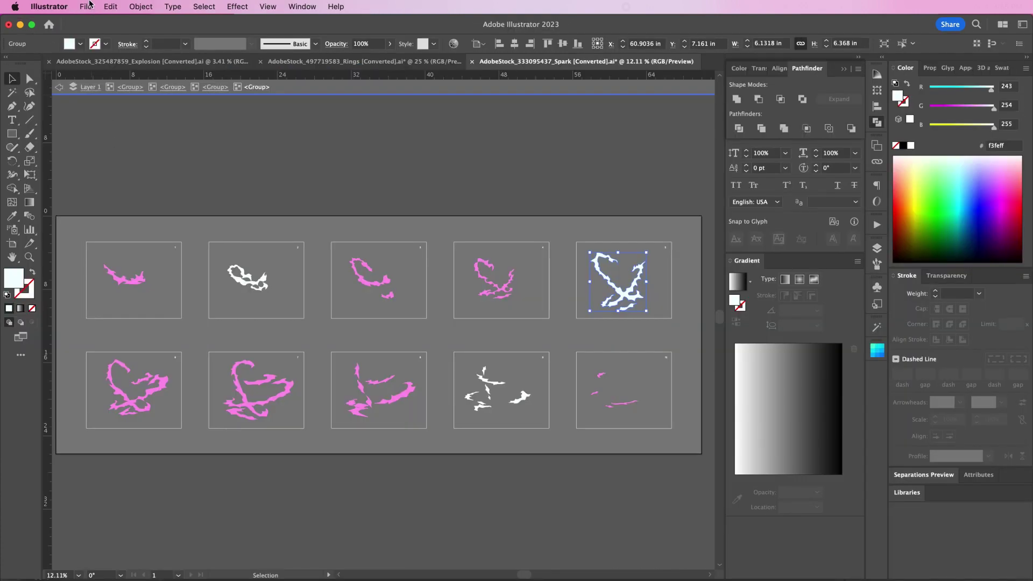
In Illustrator, open the file AdobeStock_96652755_Rocks.ai from the Tutorial Assets folder
left_click(88, 7)
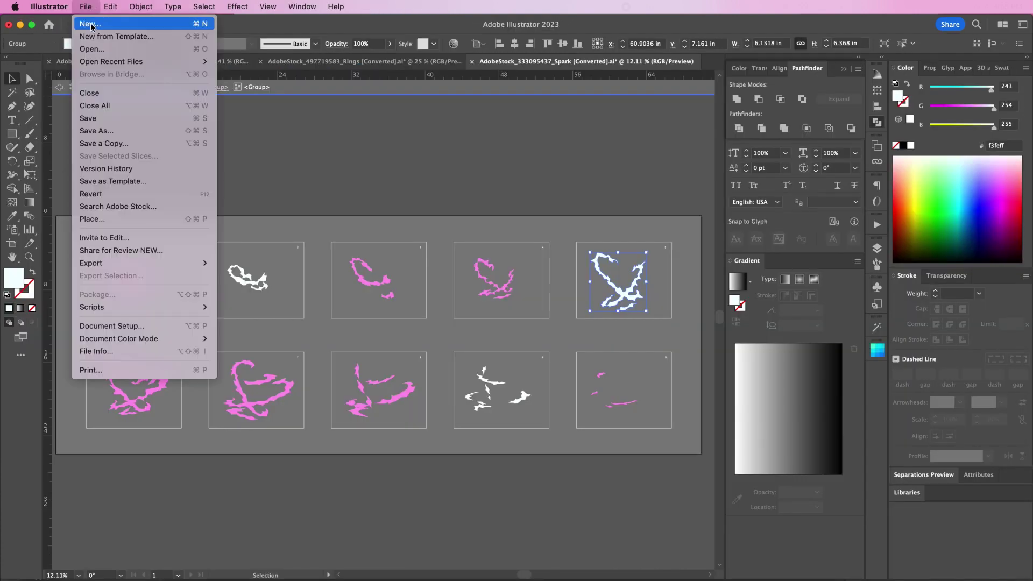
left_click(100, 48)
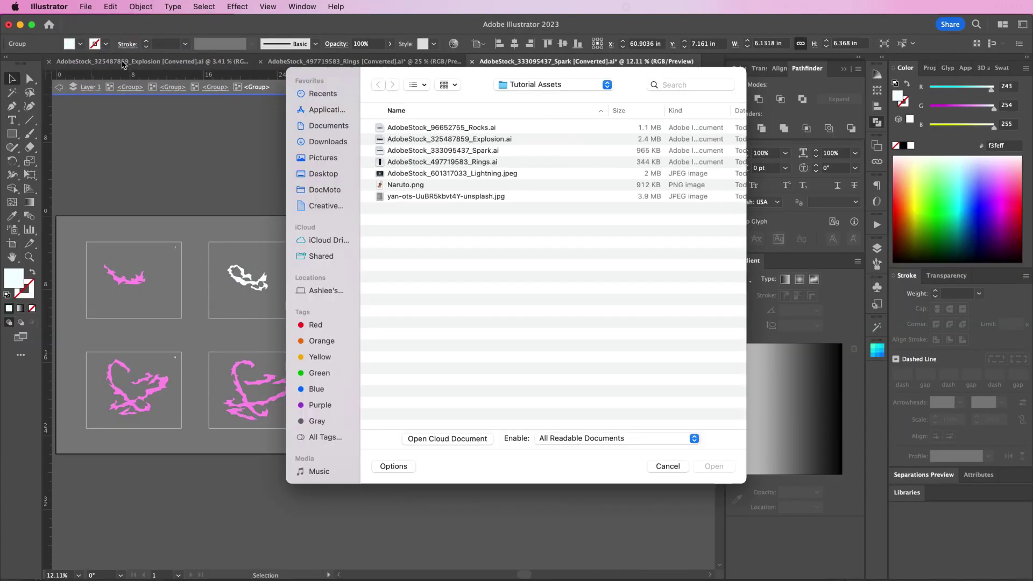
left_click(445, 129)
double_click(444, 129)
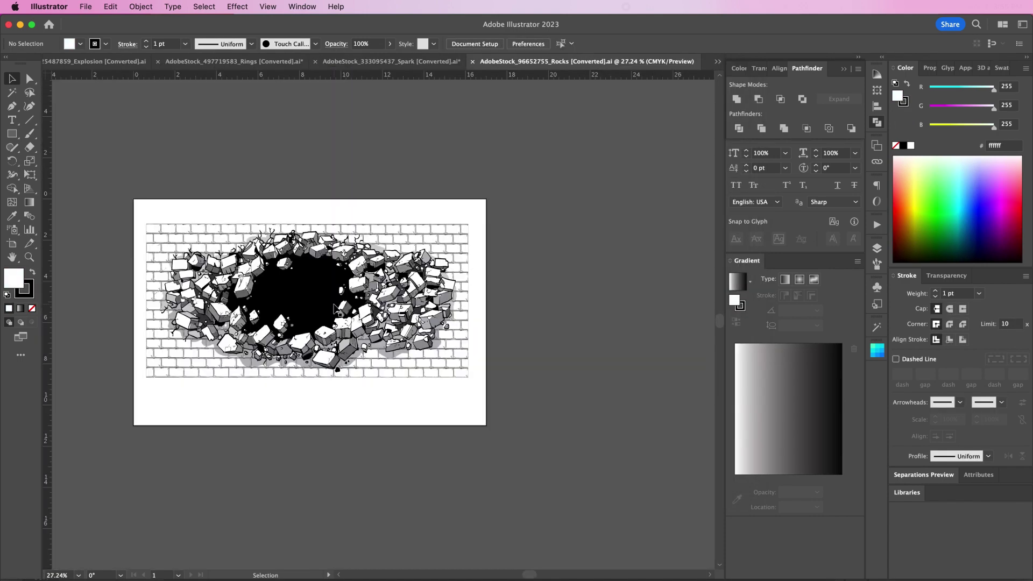
Delete the stacked black and grey background shapes filling the hole in the broken brick wall artwork
key("super+equal")
key("super+equal")
key("super+equal")
key("v")
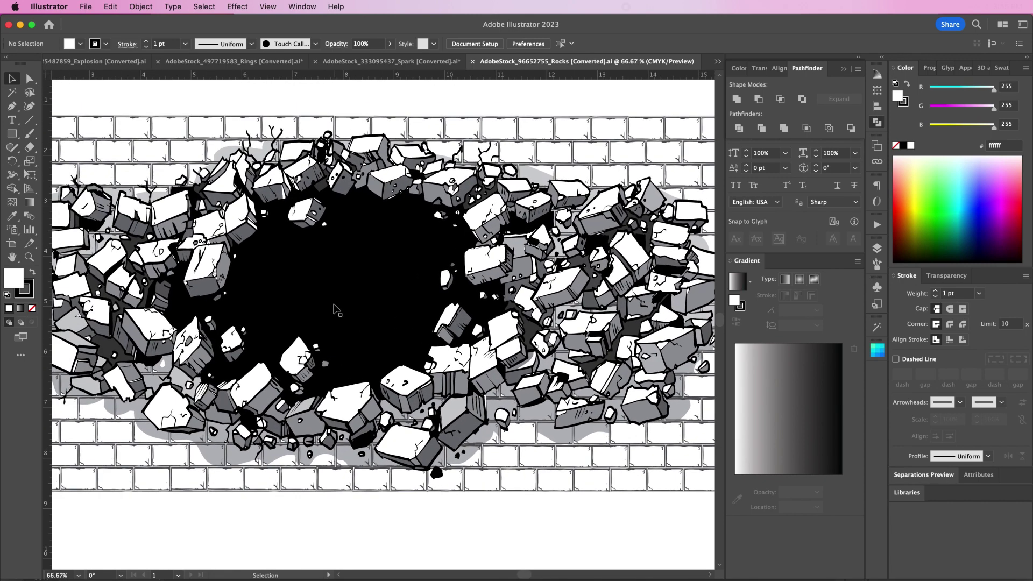
left_click(334, 306)
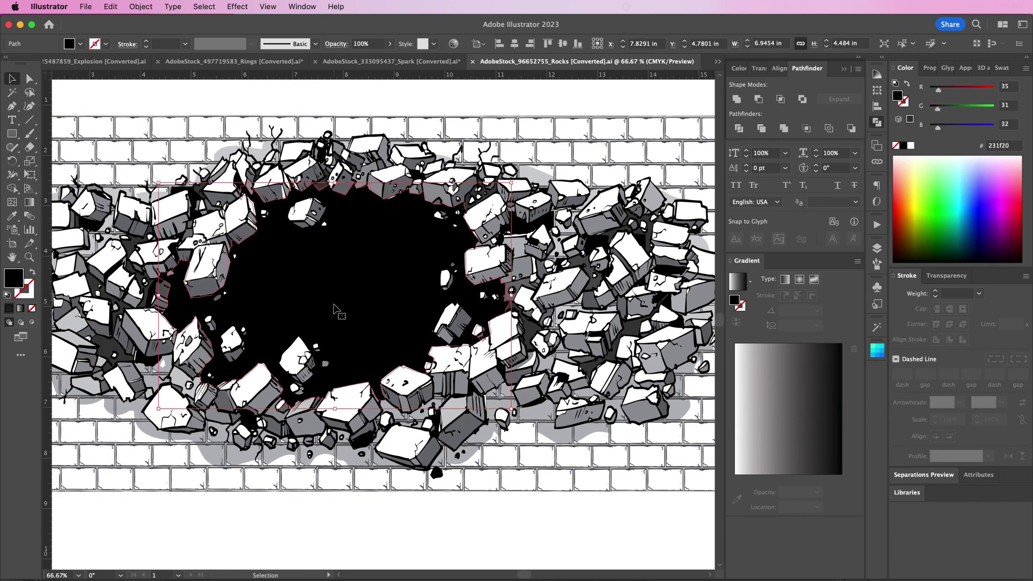
key("Delete")
left_click(334, 308)
key("Delete")
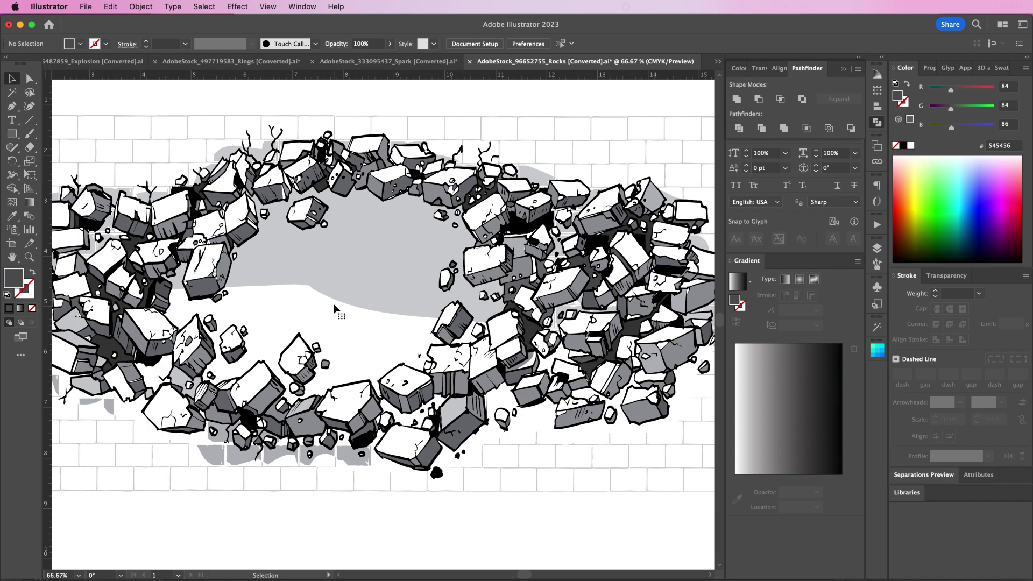
left_click(344, 276)
key("Delete")
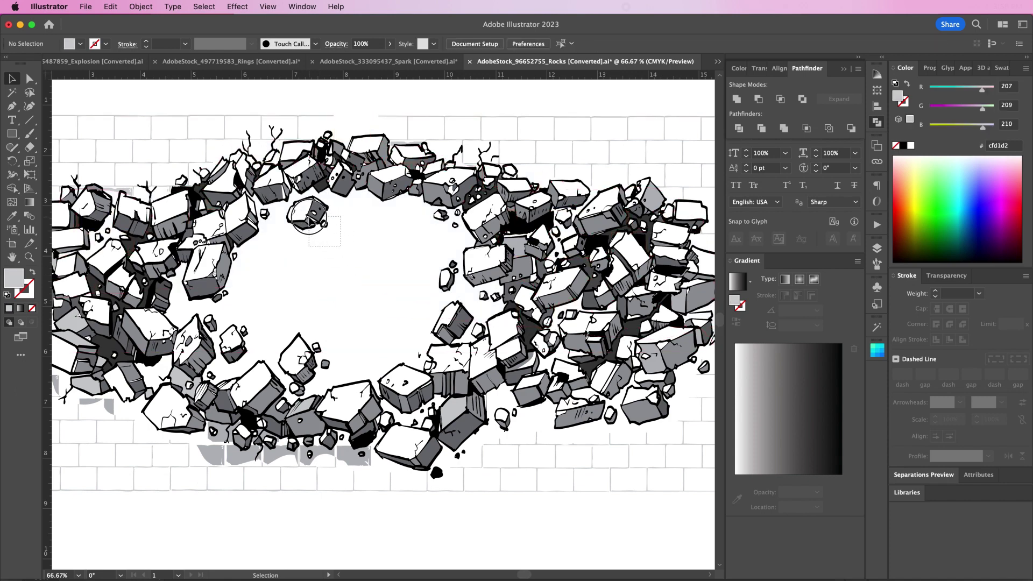
Copy the loose rock at the hole's upper left into the Photoshop poster as a Smart Object, enlarged beside the character's shoulder under the logo
left_click(296, 214)
left_click(111, 7)
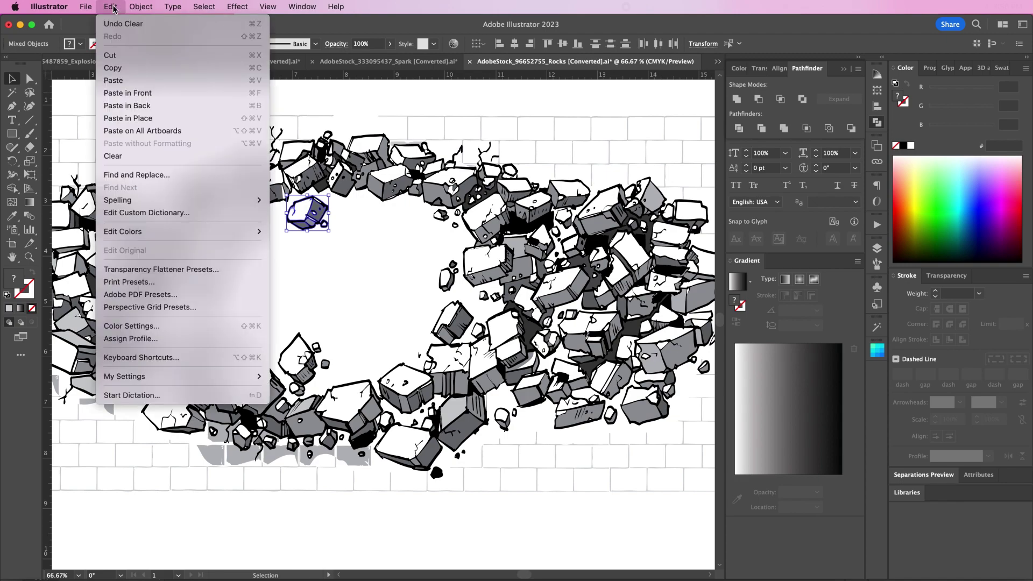
left_click(125, 67)
key("super+Tab")
key("super+v")
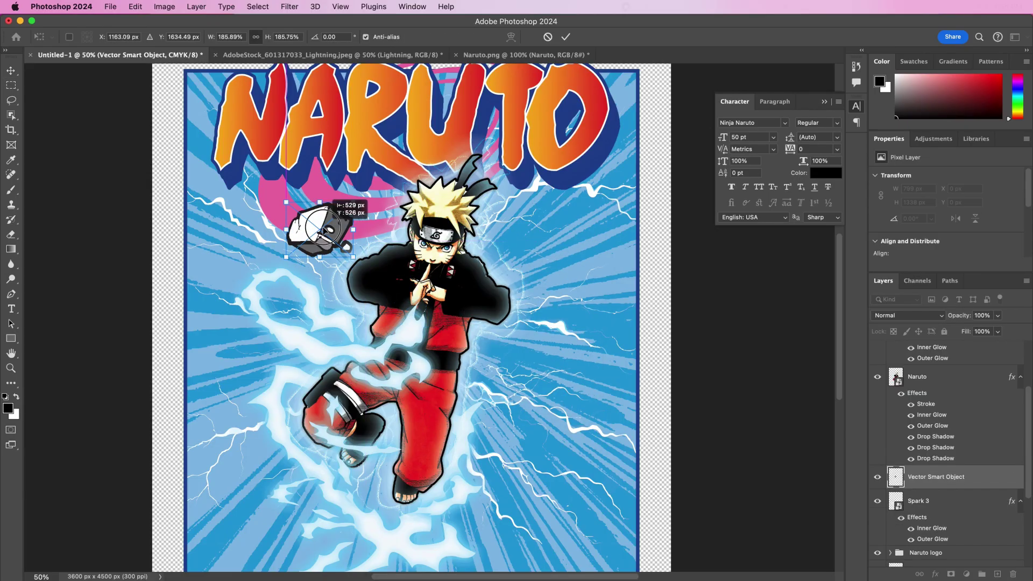
key("Return")
Copy the loose rock at the hole's lower edge into the poster, rotate it about 32°, and place it beside the character's straight lower leg
key("super+Tab")
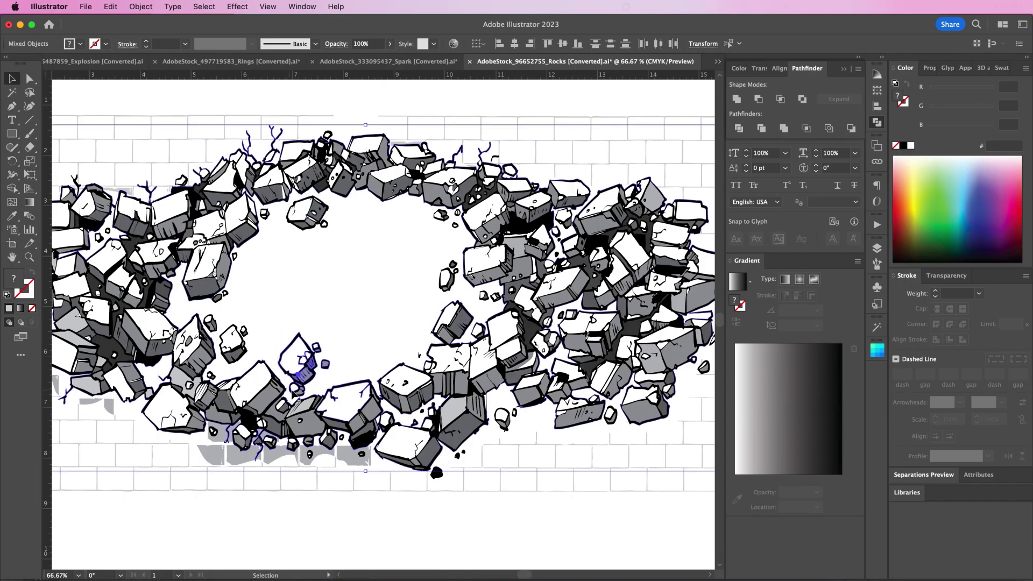
key("super+Tab")
key("super+v")
left_click_drag(423, 327, 474, 444)
key("Return")
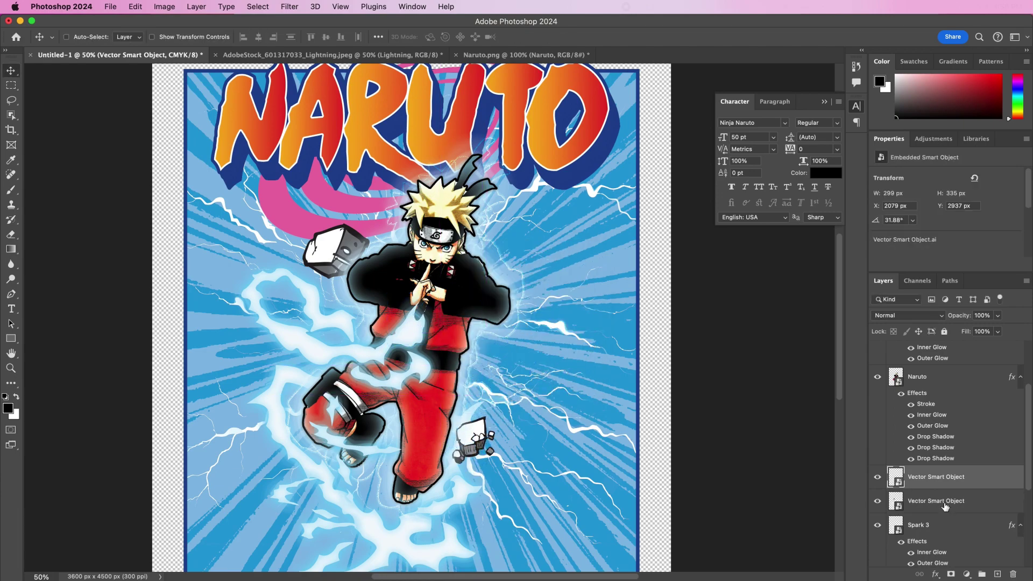
Group the two rock layers as Rocks and move the group beneath the Spark 3 layer, directly above the Naruto logo group
left_click(938, 500, "shift")
key("super+g")
double_click(920, 474)
type("Rocks")
left_click_drag(934, 475, 934, 533)
Add more rocks around the character within the Rocks group, scaling one to about 243% and rotating it 36.75° behind the elbow
key("super+Tab")
key("super+c")
key("super+Tab")
key("super+v")
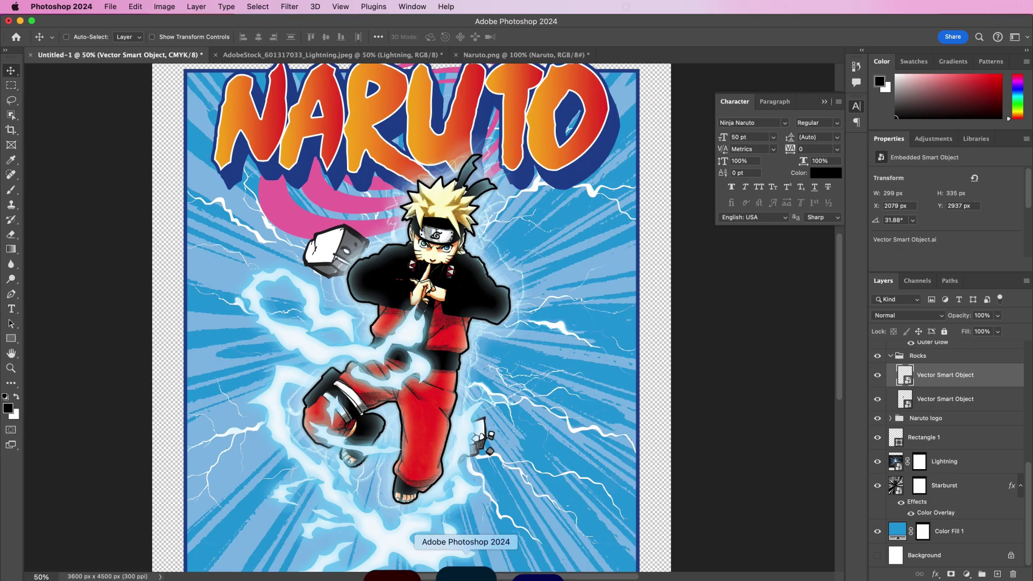
key("Return")
left_click_drag(462, 411, 533, 344)
key("super+t")
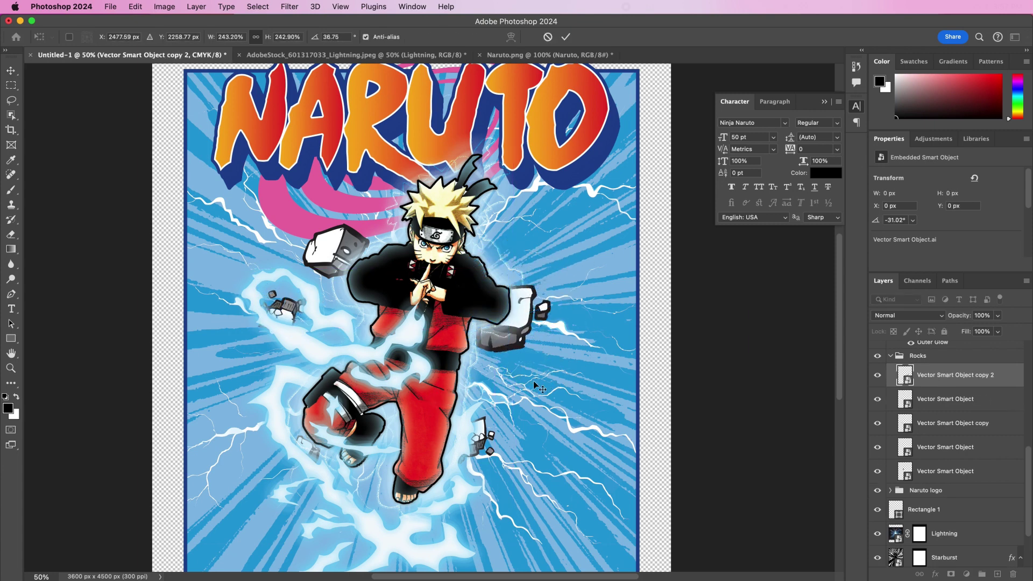
key("Return")
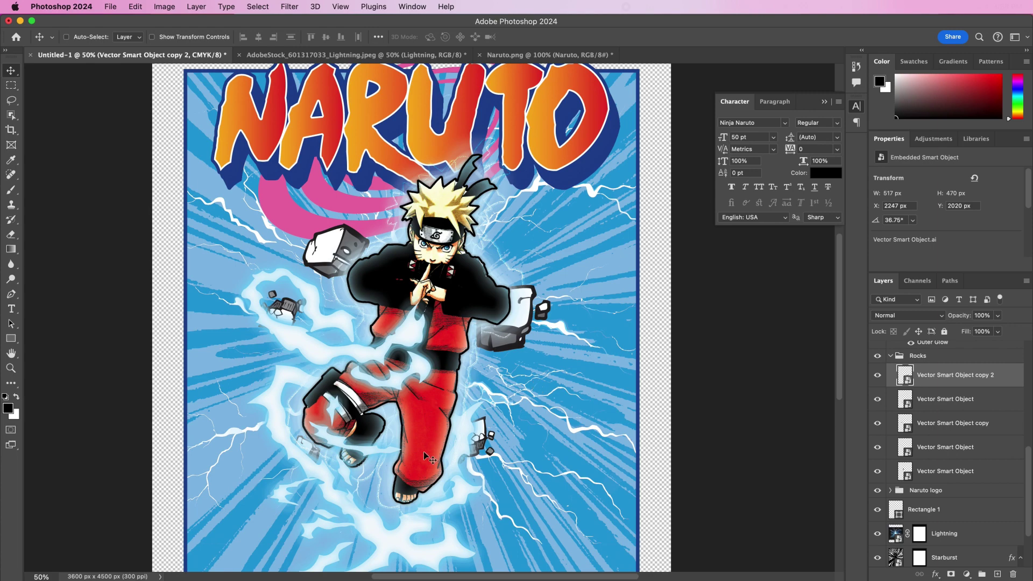
Duplicate the rock beside the lower leg, rotate the copy about -90°, and place it small beside the character's head
right_click(489, 451)
left_click(493, 448)
left_click_drag(491, 450, 466, 231)
key("super+t")
key("Return")
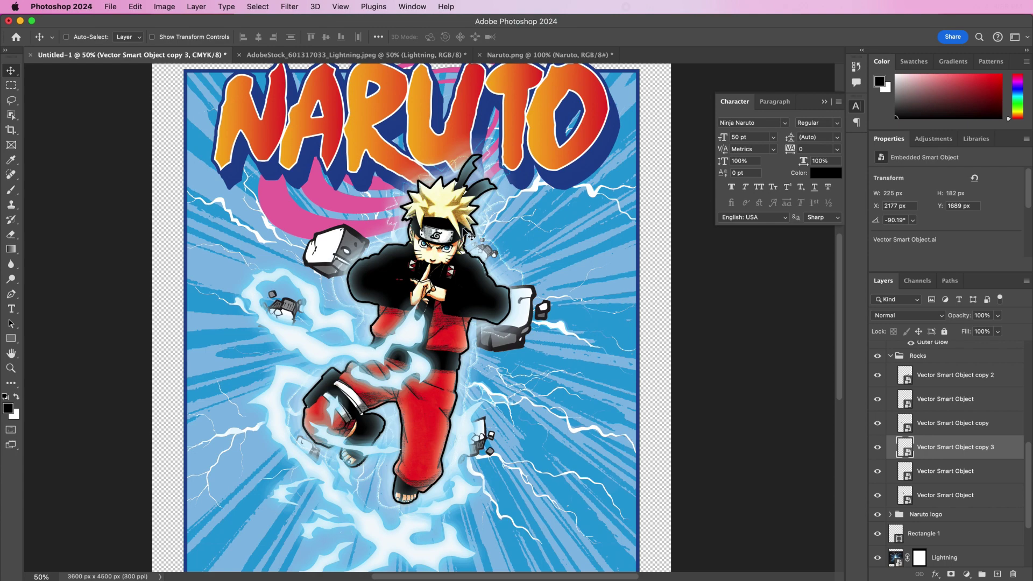
Collapse the Rocks group and group all layers from Spark 2 down to Color Fill 1 under the name Naruto
left_click(891, 358)
scroll(929, 377, "up", 5)
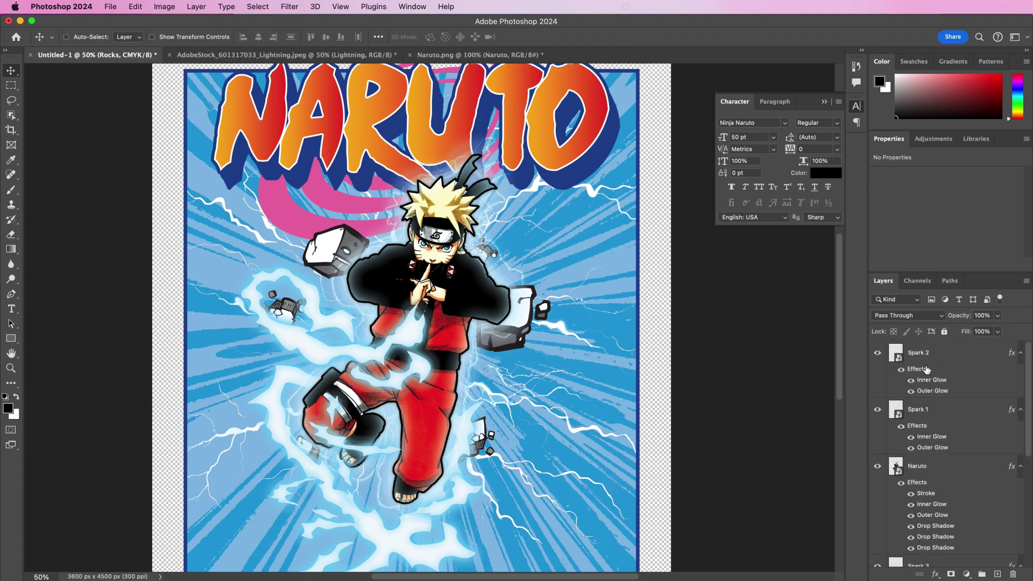
left_click(937, 354)
scroll(952, 407, "down", 5)
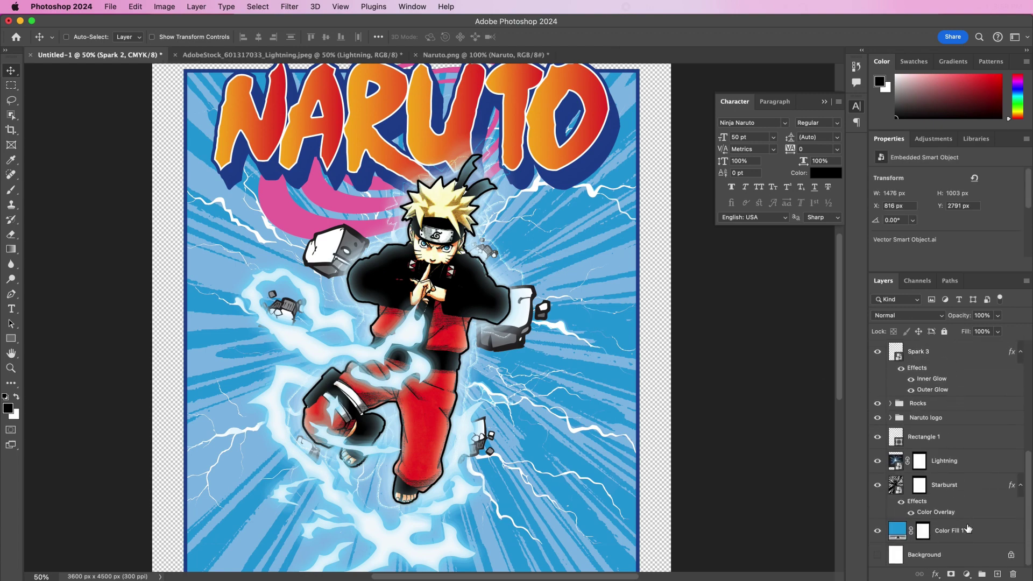
left_click(971, 534, "shift")
left_click(982, 574)
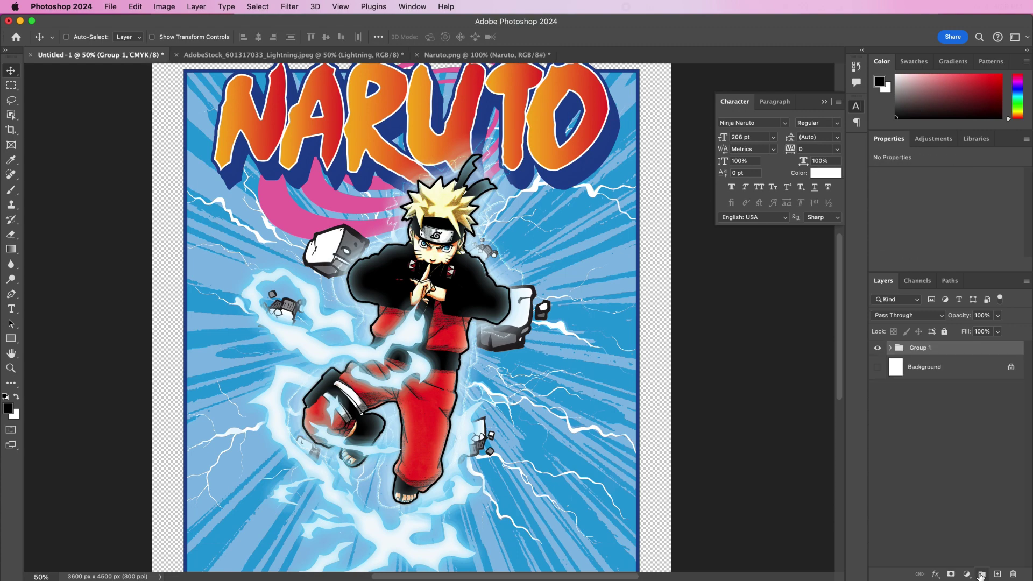
double_click(920, 348)
type("B")
key("Return")
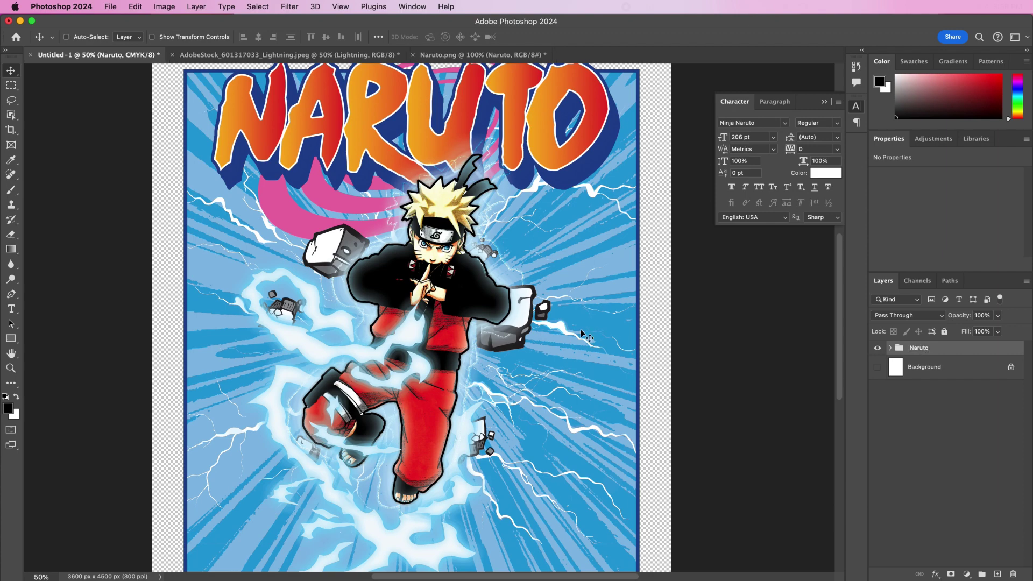
Open the texture image yan-ots-UuBR5kbvt4Y-unsplash.jpg and turn its background into a layer named Texture
key("super+minus")
key("super+o")
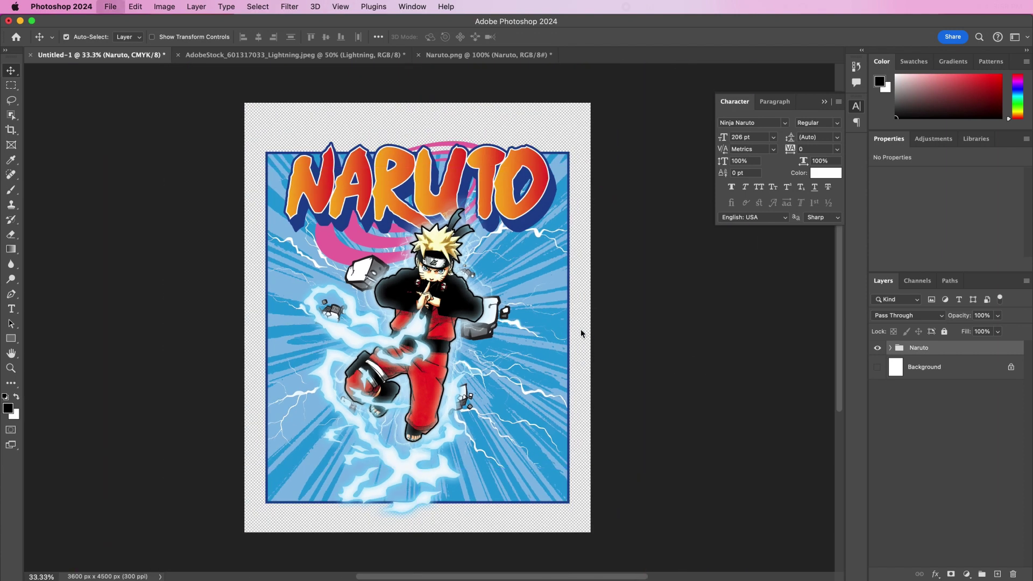
double_click(424, 190)
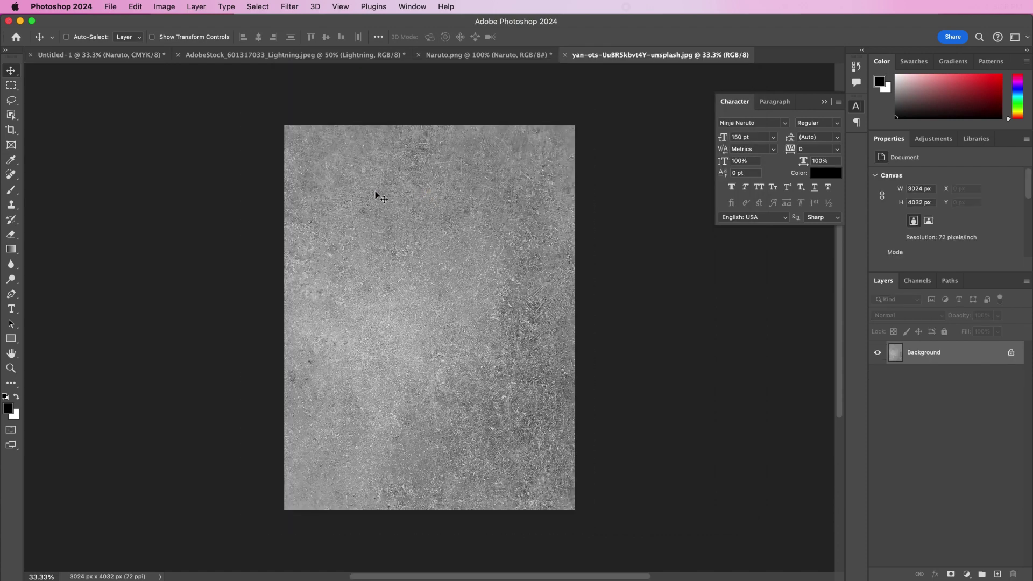
double_click(929, 357)
type("Texture")
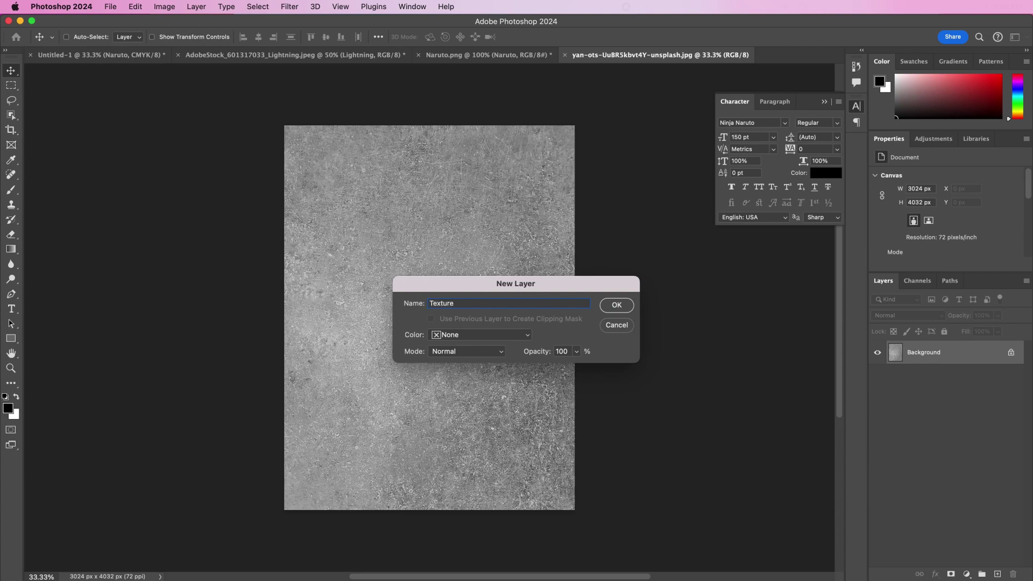
key("Return")
Bring the Texture layer into the poster above the Naruto group and scale it to about 114% to cover the artwork
left_click_drag(416, 241, 393, 318)
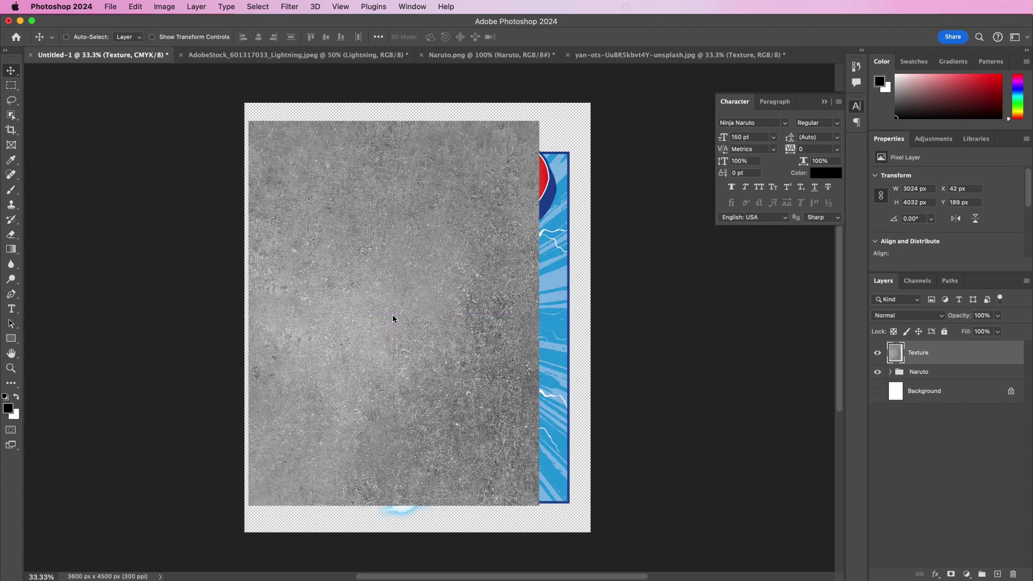
key("ctrl+t")
left_click_drag(536, 506, 608, 539)
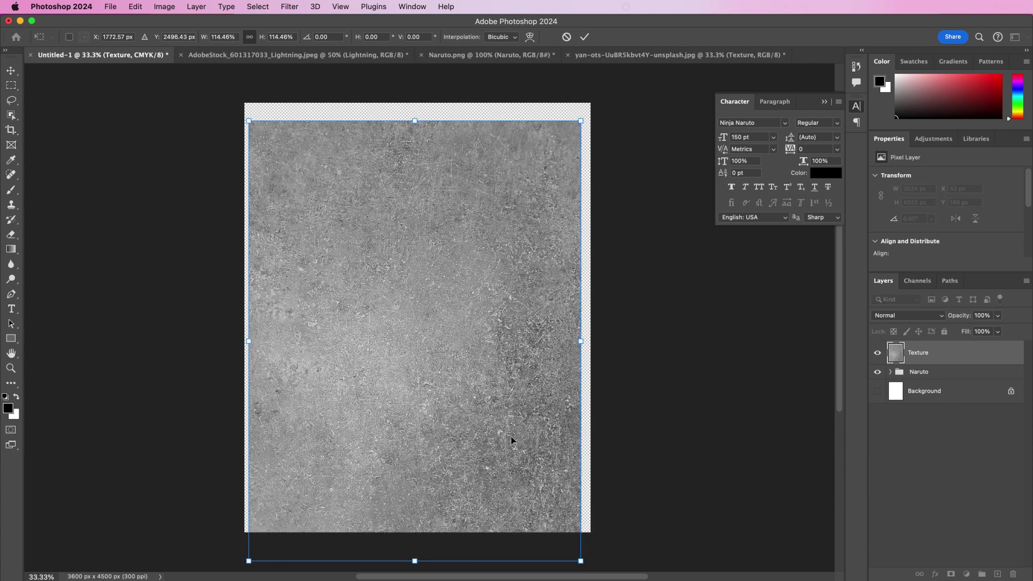
key("Return")
Clip the Texture layer to the Naruto group and set its blend mode to Color Burn
right_click(934, 358)
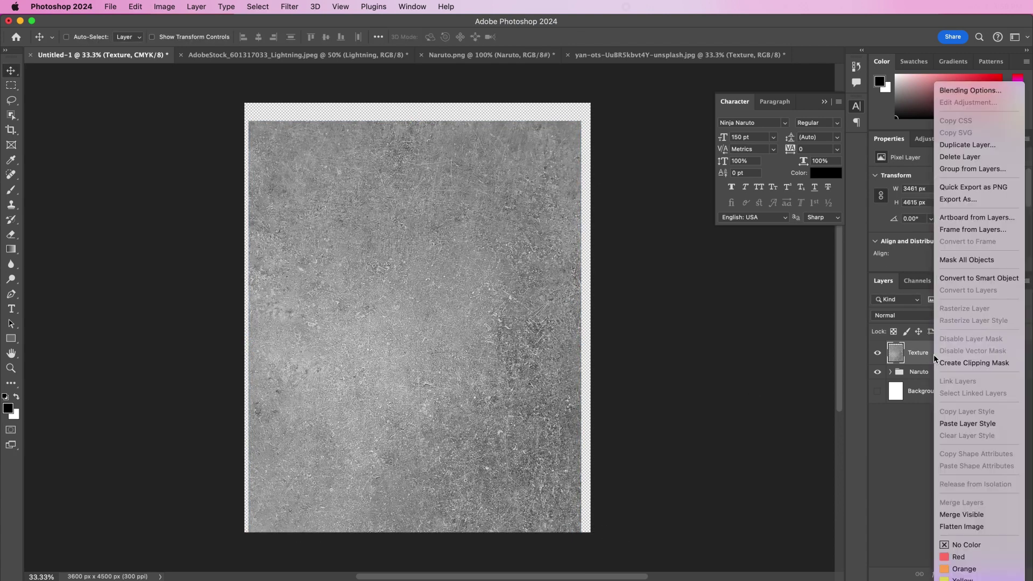
left_click(944, 362)
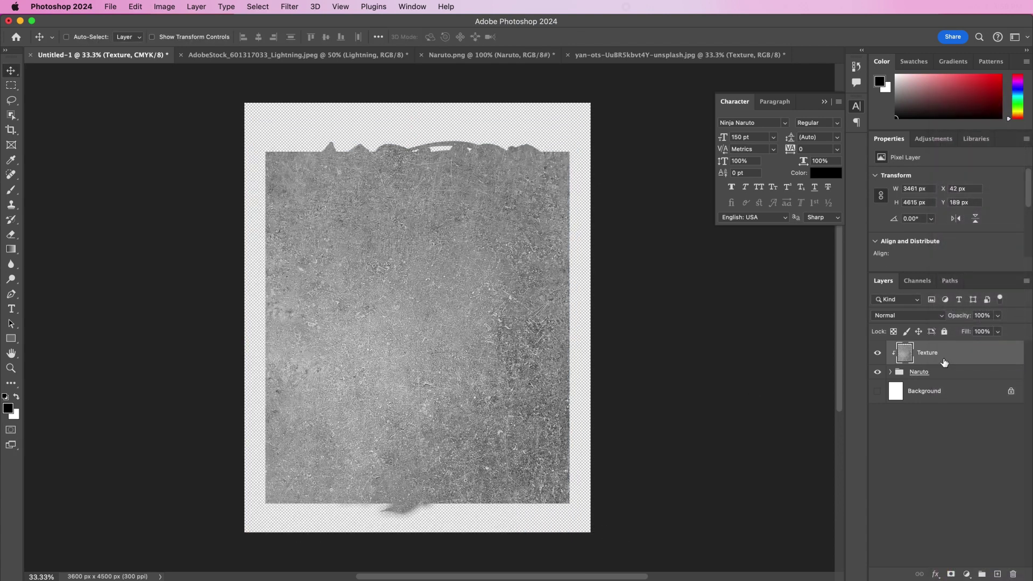
left_click(901, 318)
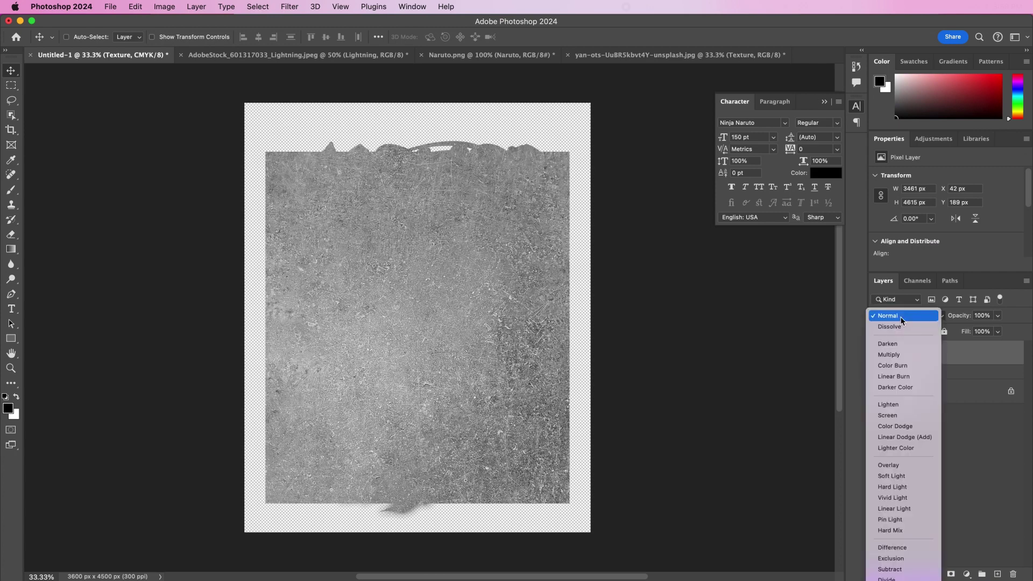
left_click(902, 366)
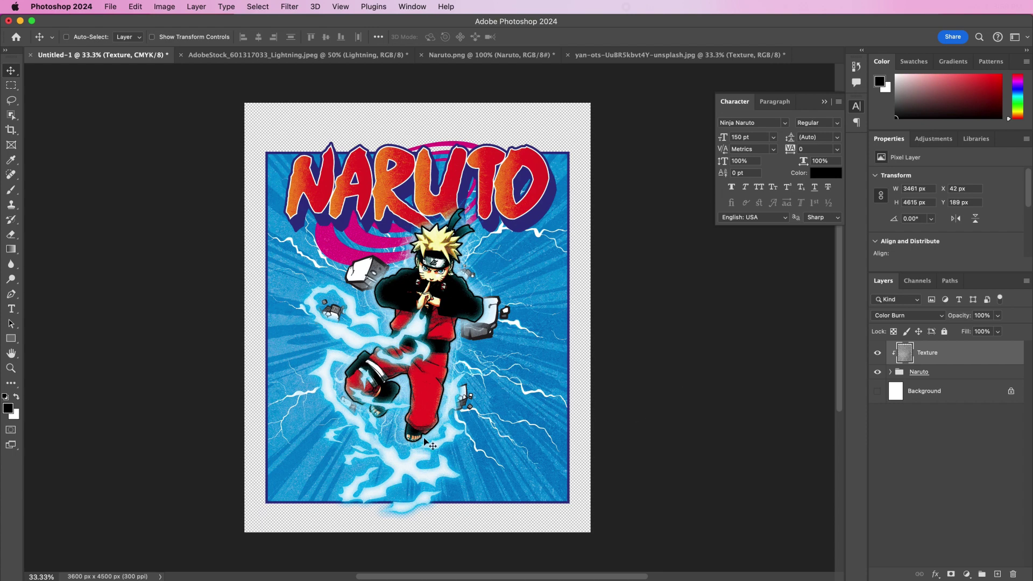
Select the rock hidden behind the character's raised foot and move it down below the foot, sized about 314 by 407 px
right_click(346, 408)
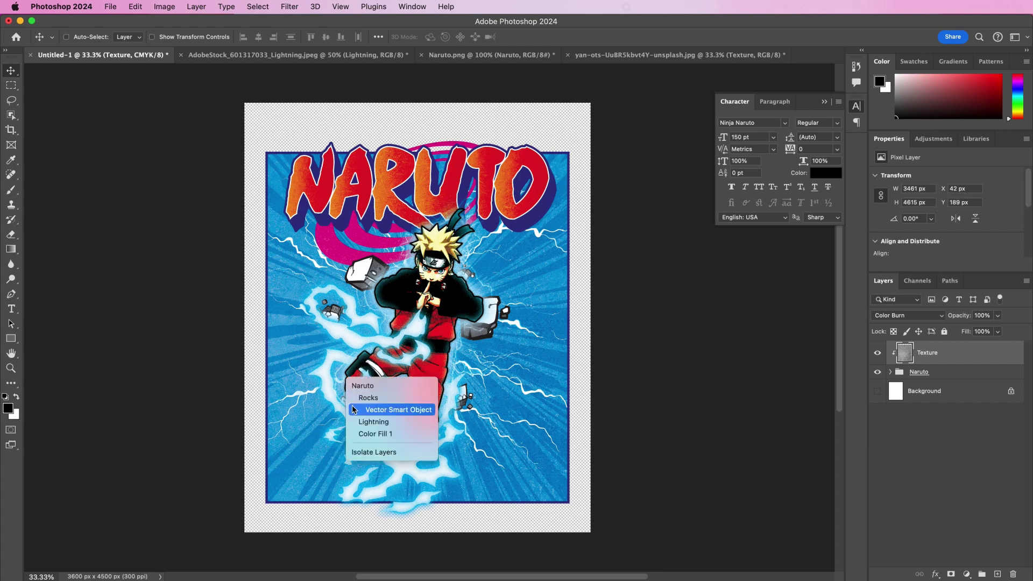
left_click(353, 410)
key("super+t")
left_click_drag(345, 419, 355, 439)
key("Return")
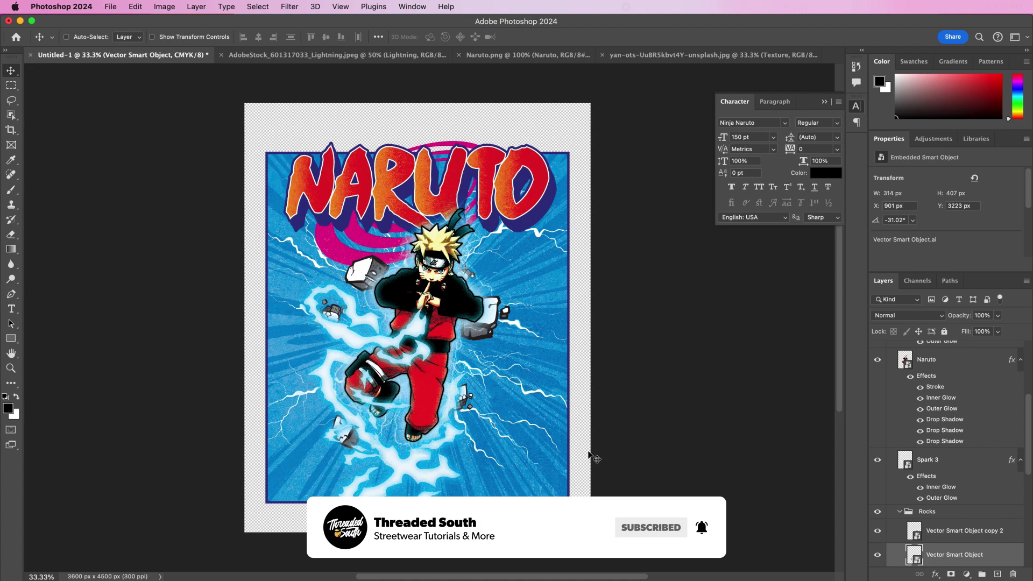
left_click(891, 433)
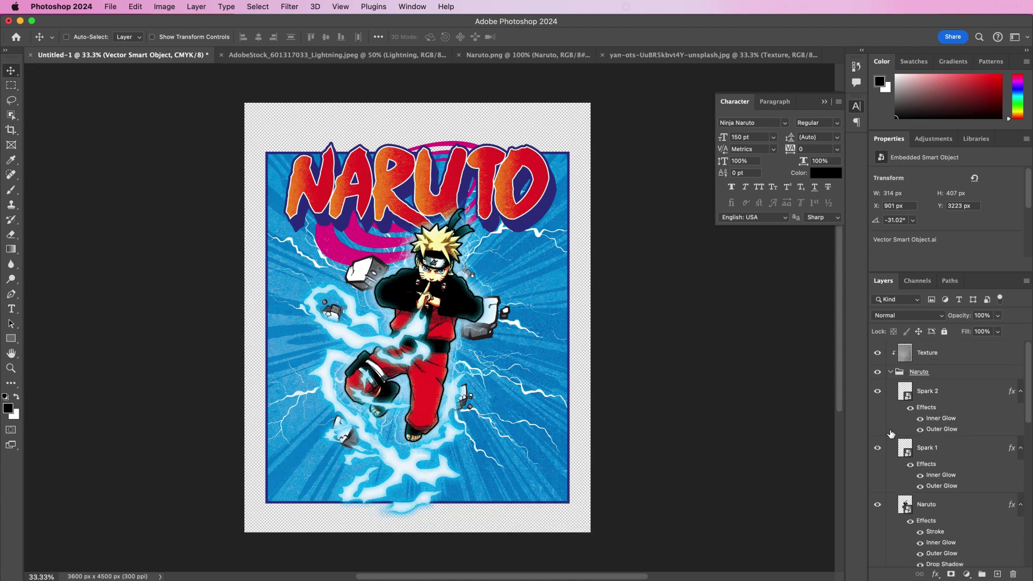